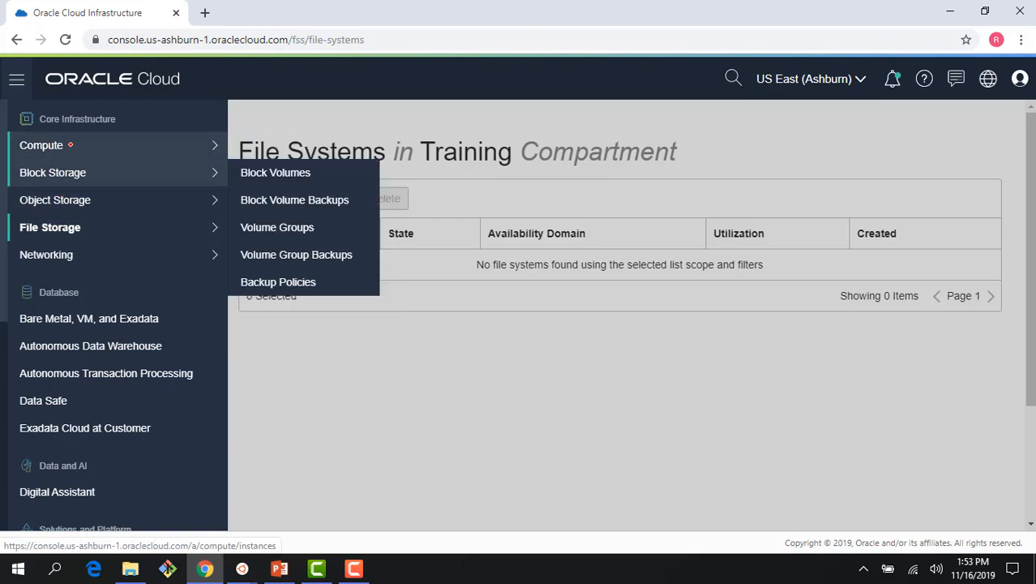
# Check the File Storage lists of file systems and mount targets in the Training compartment
pyautogui.moveTo(73, 228)
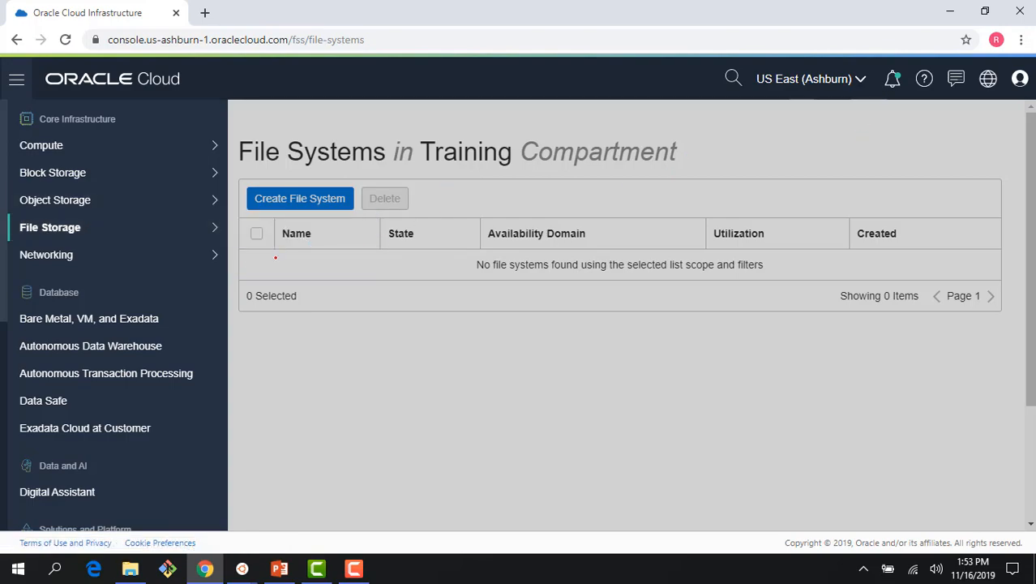
pyautogui.moveTo(215, 227)
pyautogui.click(265, 228)
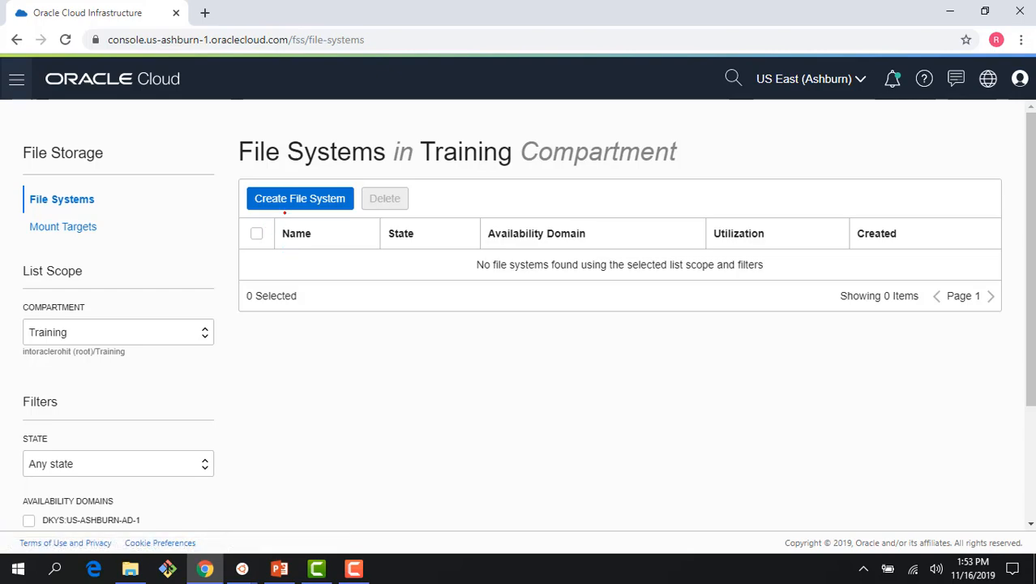
pyautogui.click(314, 200)
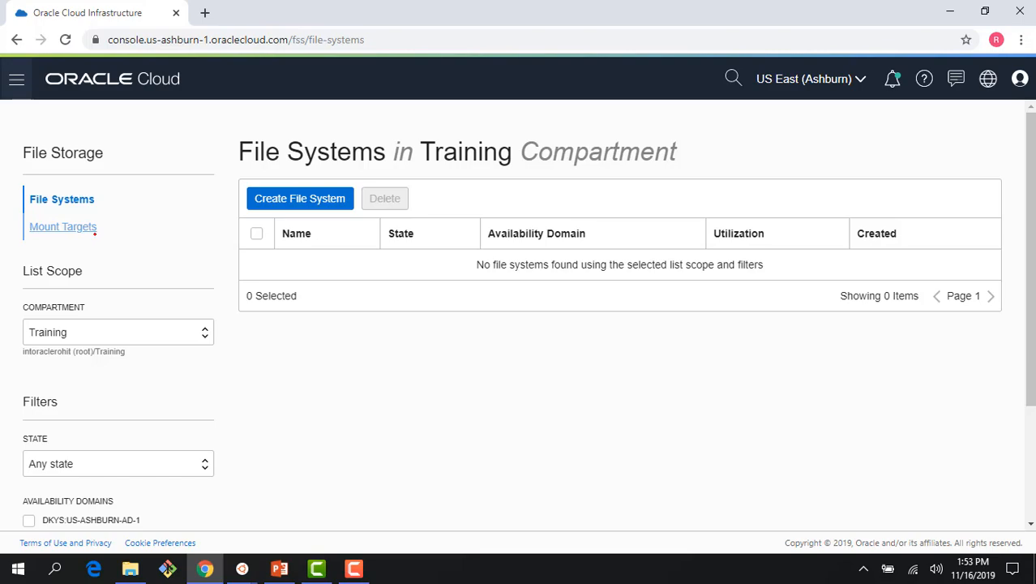
pyautogui.click(63, 226)
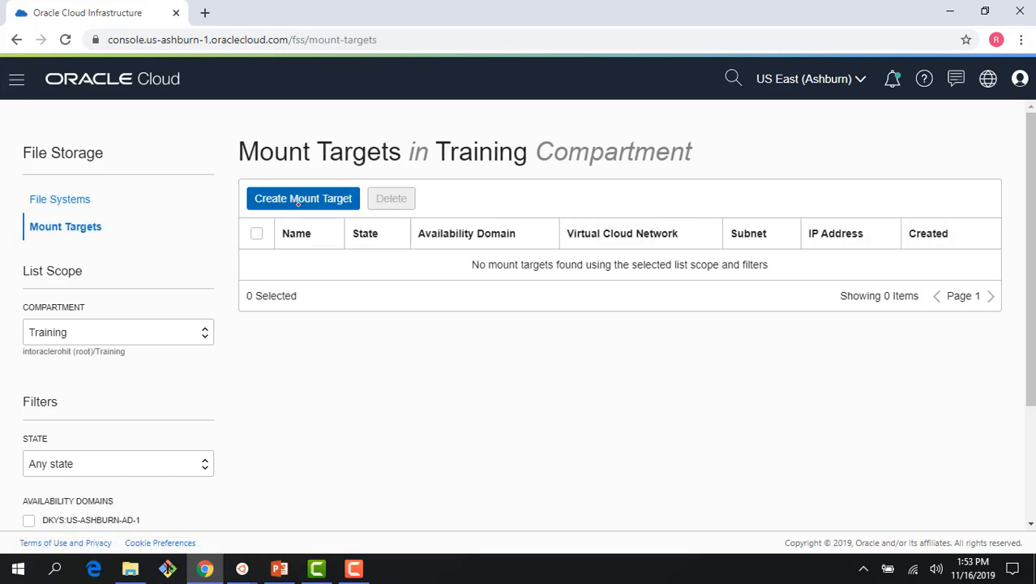
pyautogui.click(60, 199)
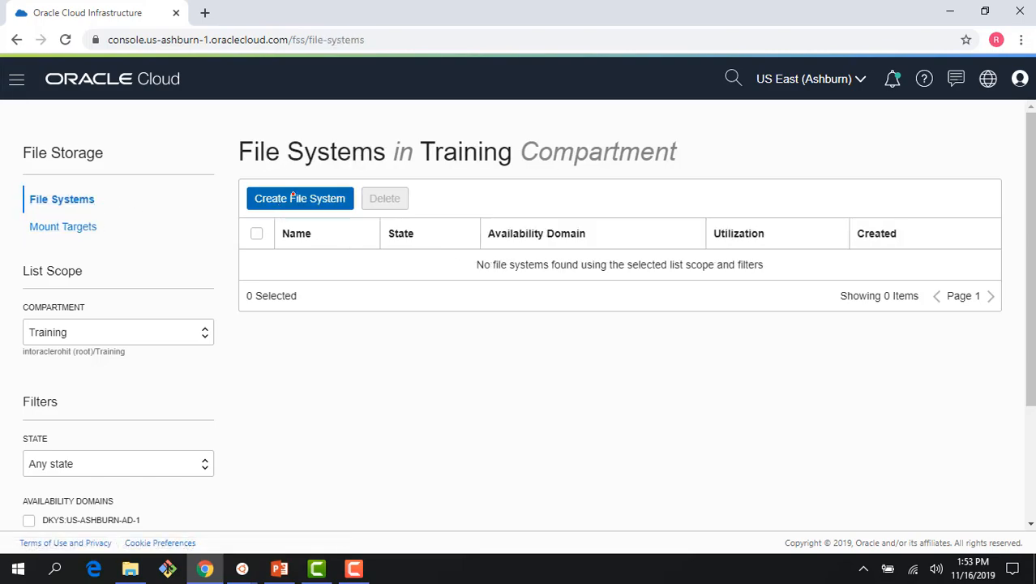
# Review the default file system, export and mount target details offered for a new file system, and leave without creating it
pyautogui.click(275, 199)
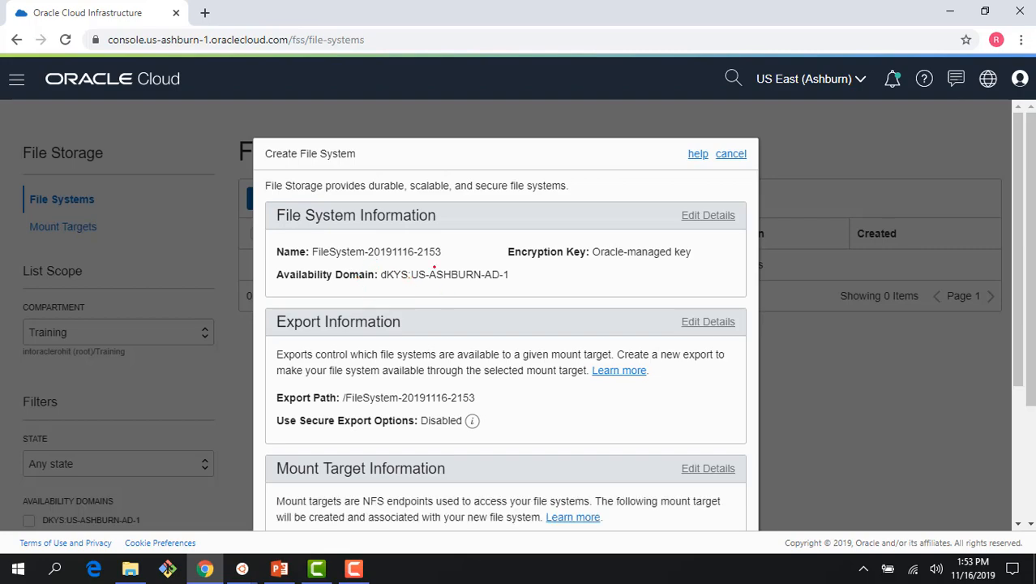
pyautogui.scroll(-3, 366, 332)
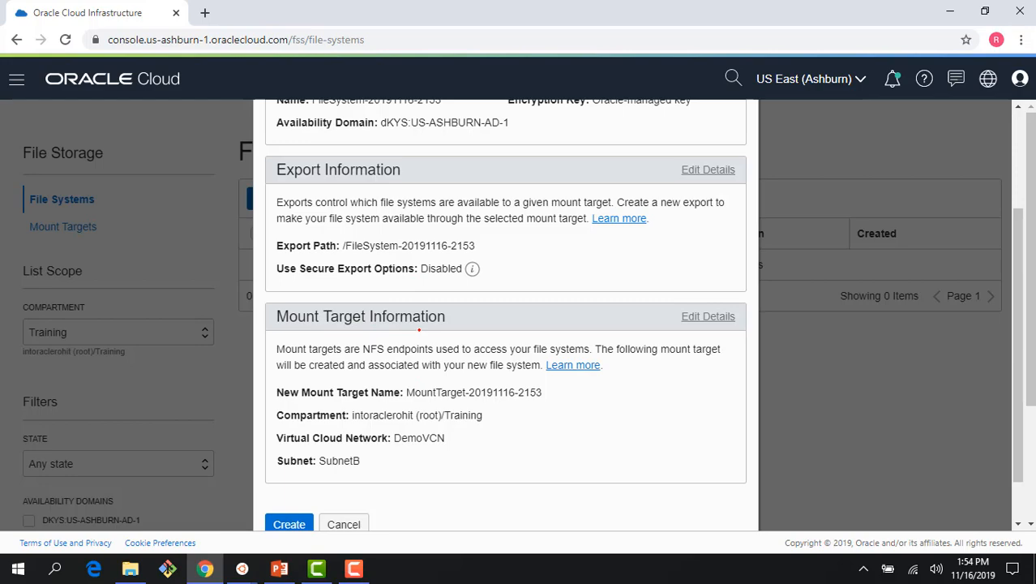
pyautogui.scroll(1, 419, 330)
pyautogui.moveTo(395, 514); pyautogui.dragTo(446, 516)
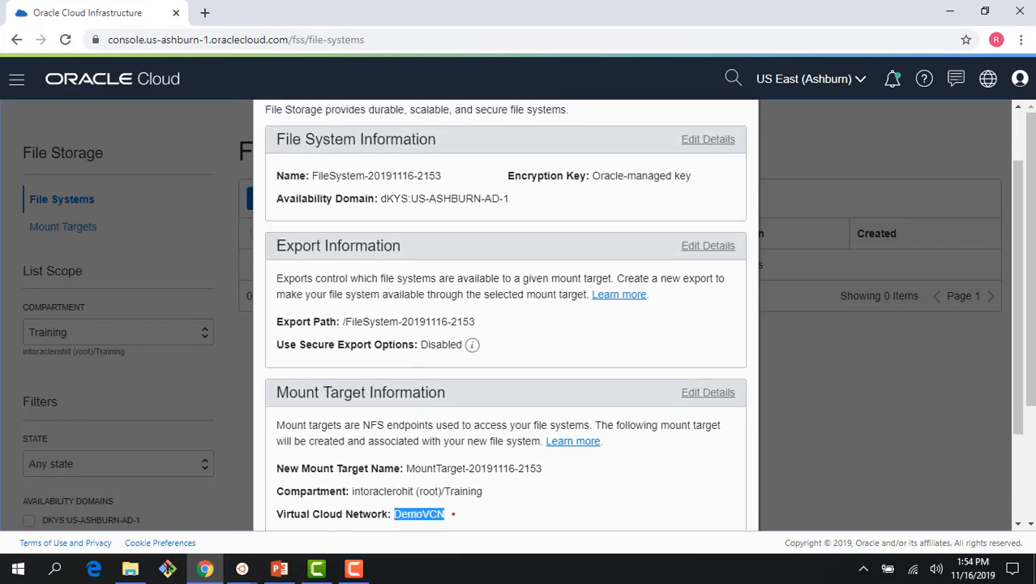
pyautogui.scroll(-1, 448, 473)
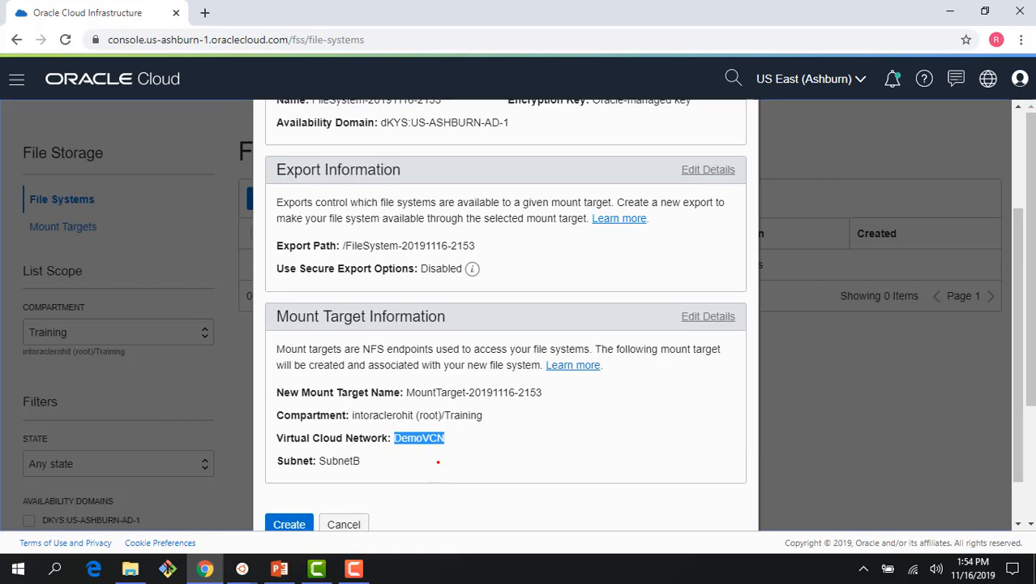
pyautogui.scroll(1, 437, 461)
pyautogui.scroll(-2, 426, 466)
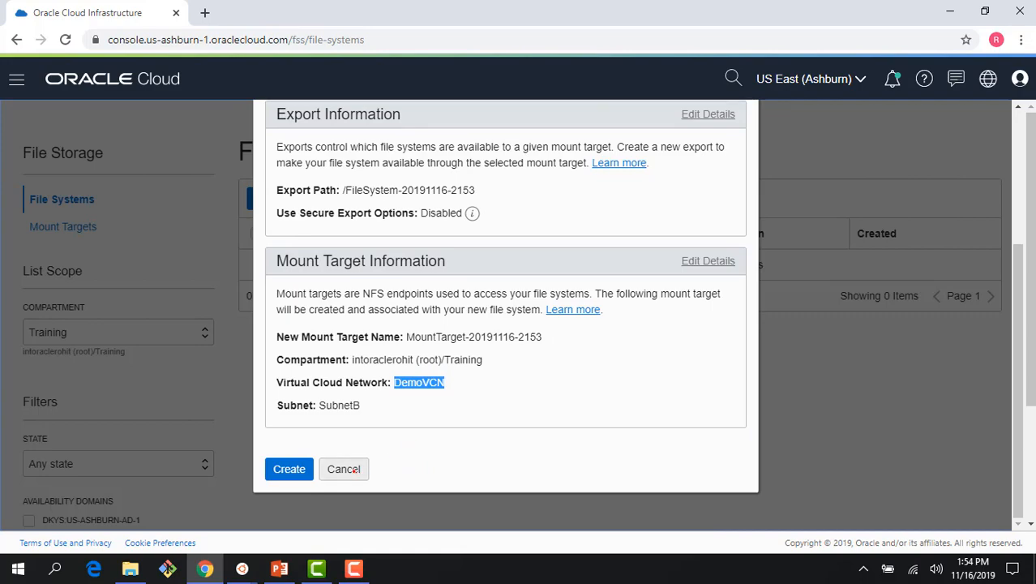
pyautogui.click(357, 470)
# Start a new virtual cloud network in the Training compartment and name it FSSVCN
pyautogui.click(16, 78)
pyautogui.moveTo(213, 228)
pyautogui.moveTo(171, 251)
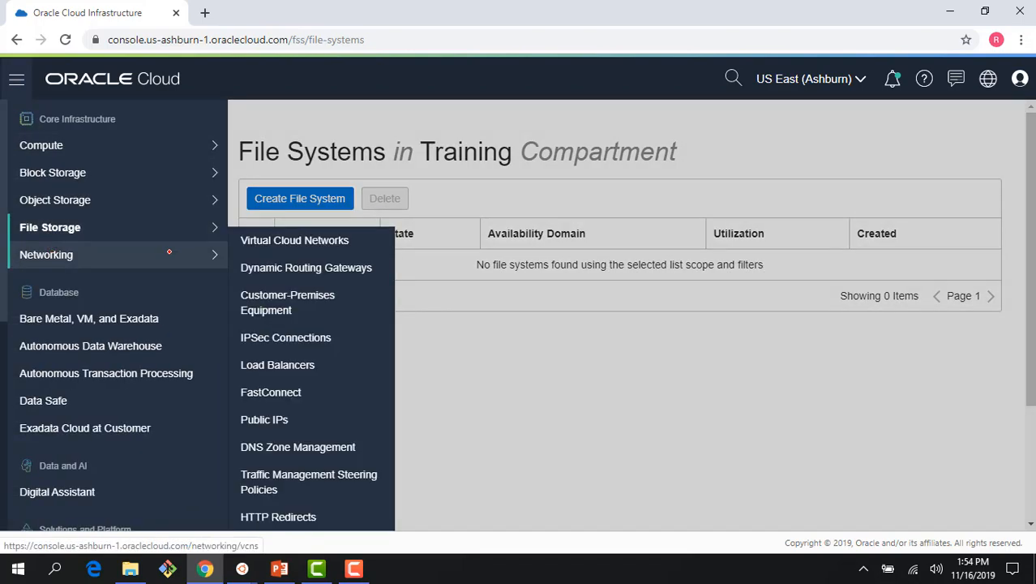
pyautogui.click(248, 242)
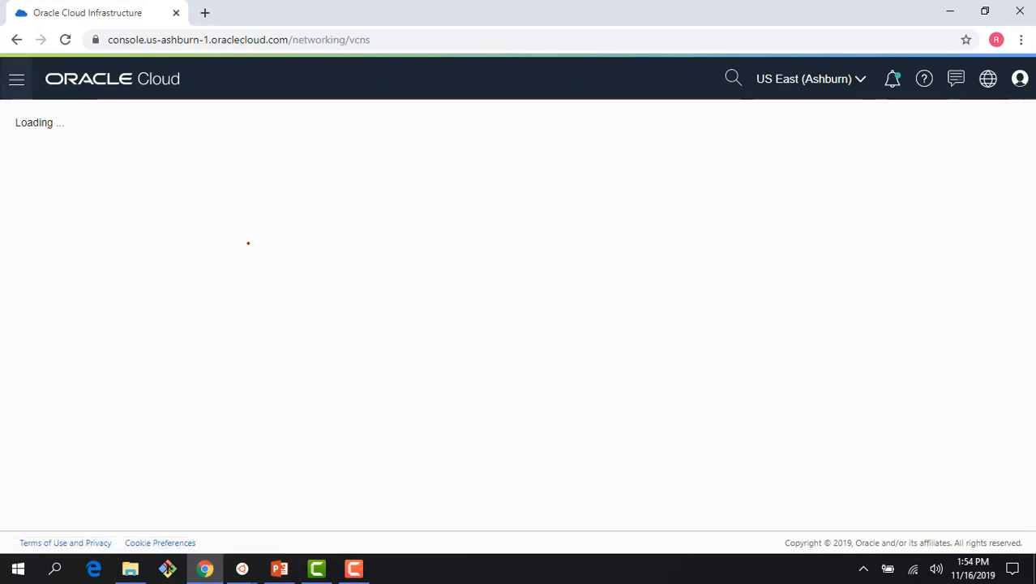
pyautogui.click(301, 197)
pyautogui.click(282, 210)
pyautogui.write('FSSVCN')
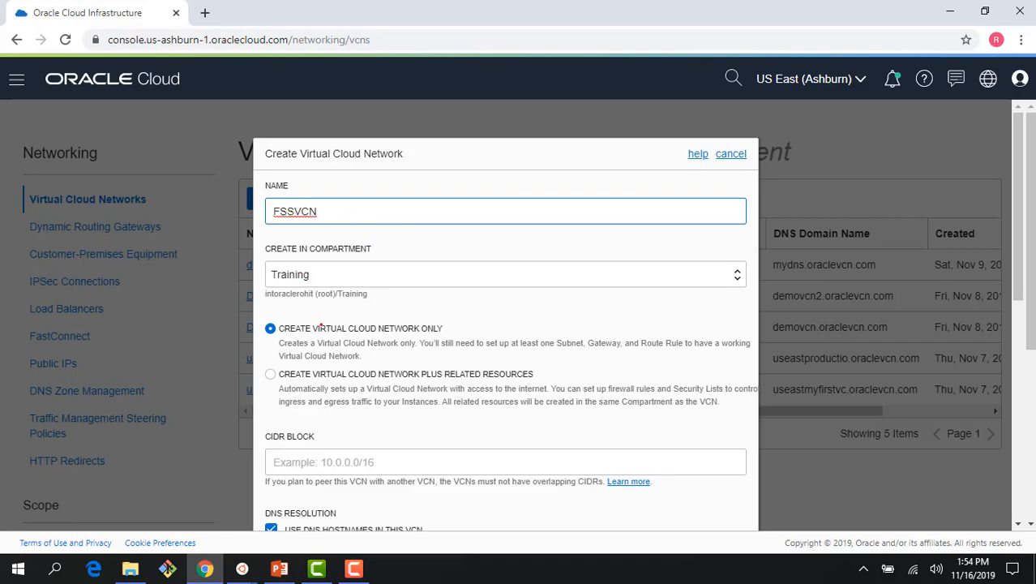
# Set the network's CIDR block to 10.0.0.0/16 and create the virtual cloud network
pyautogui.scroll(-2, 320, 324)
pyautogui.click(308, 315)
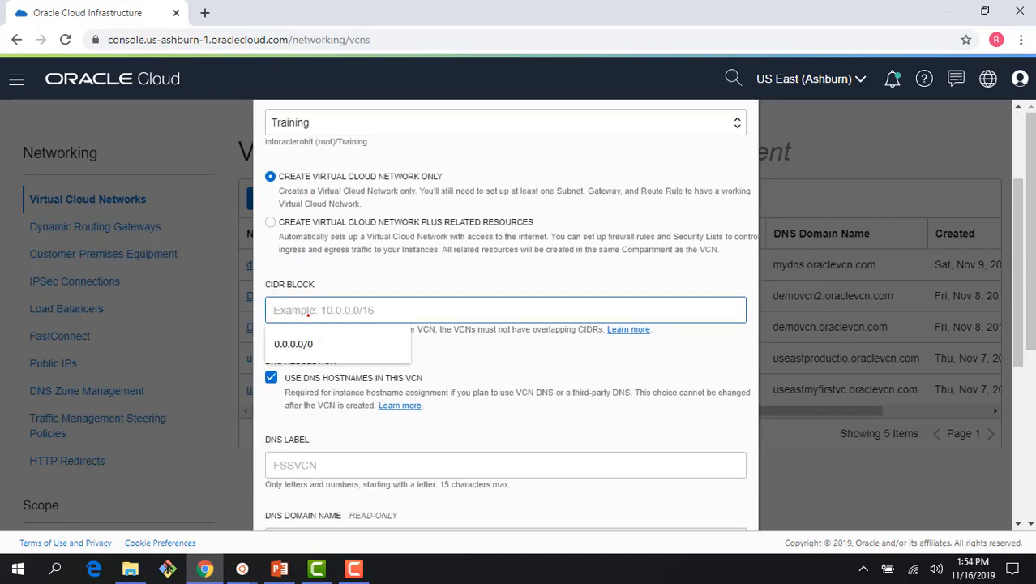
pyautogui.write('10.0.0.0/16')
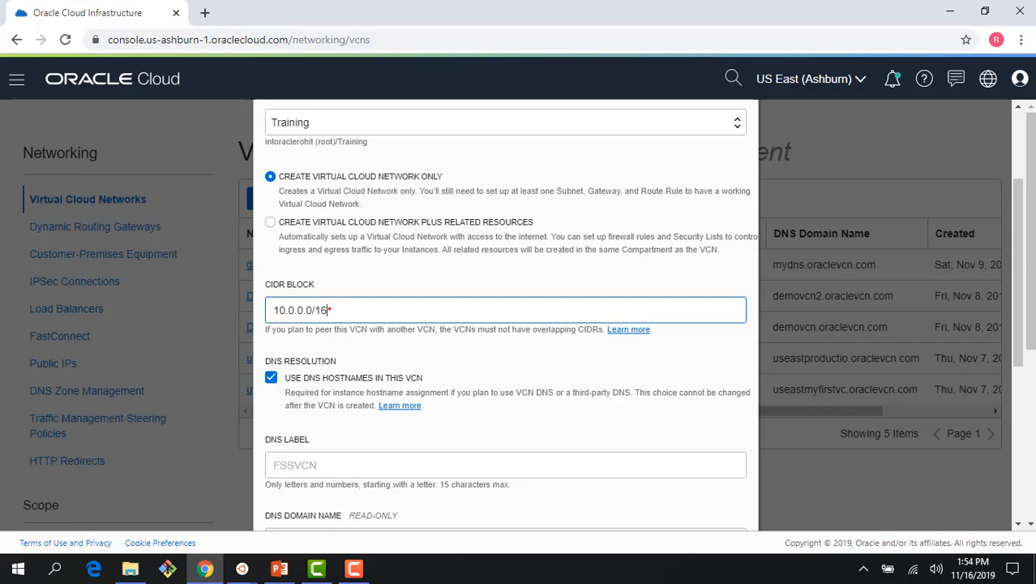
pyautogui.scroll(-4, 349, 356)
pyautogui.click(335, 468)
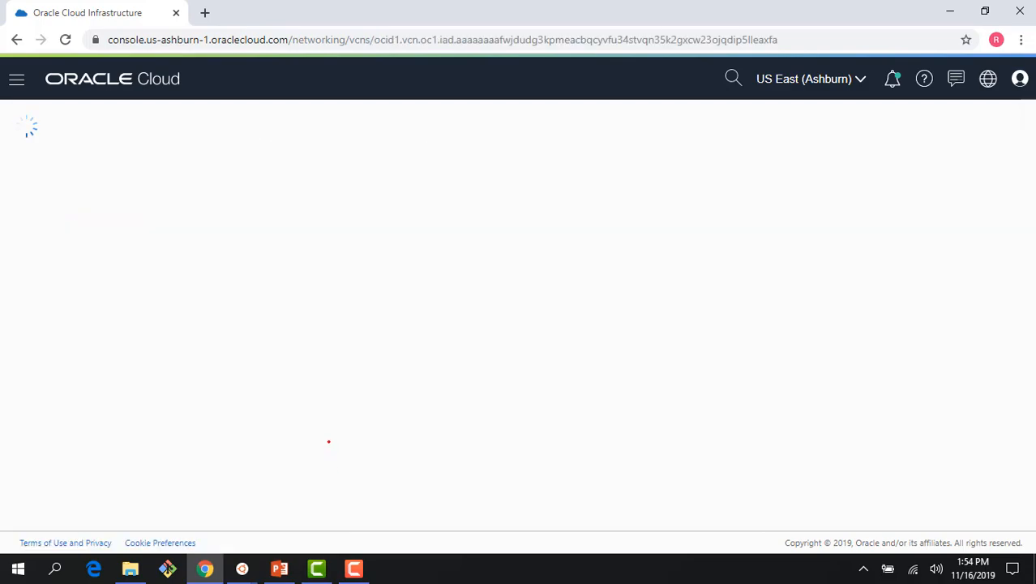
# Start a new regional subnet in FSSVCN named MTsubnet with the CIDR block 10.0.1.0/24
pyautogui.scroll(-2, 228, 411)
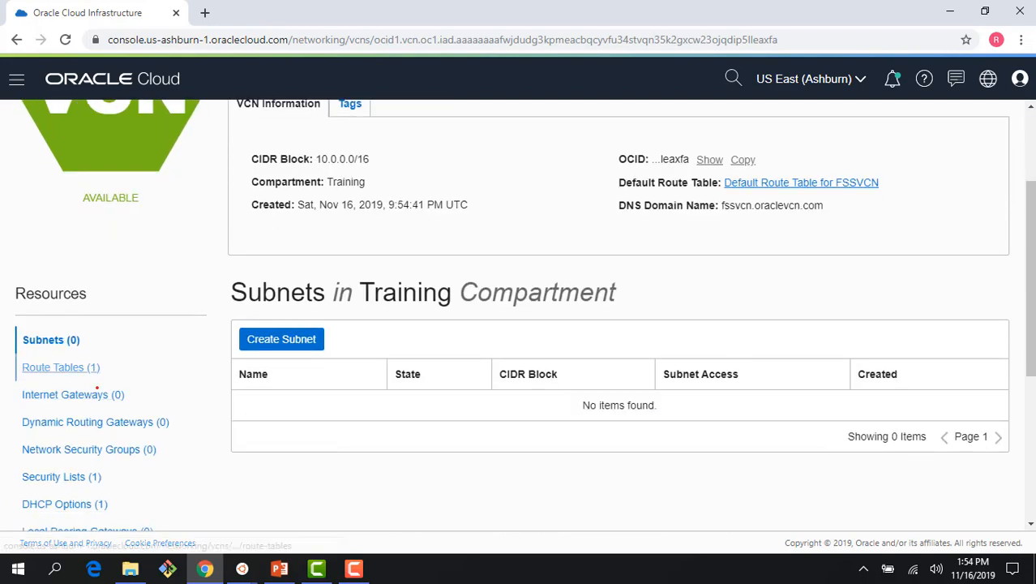
pyautogui.click(286, 338)
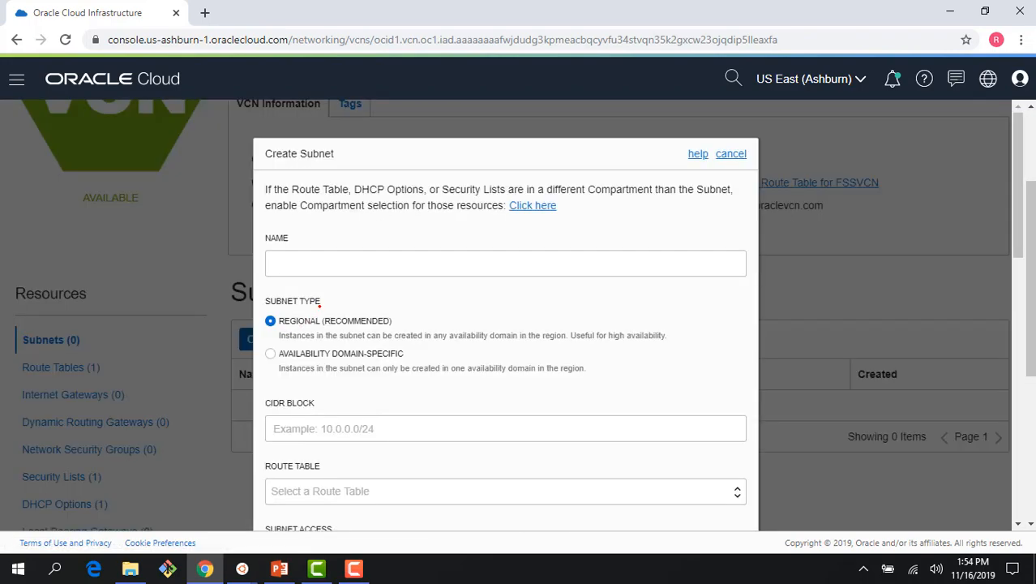
pyautogui.click(310, 260)
pyautogui.write('MTsubnet')
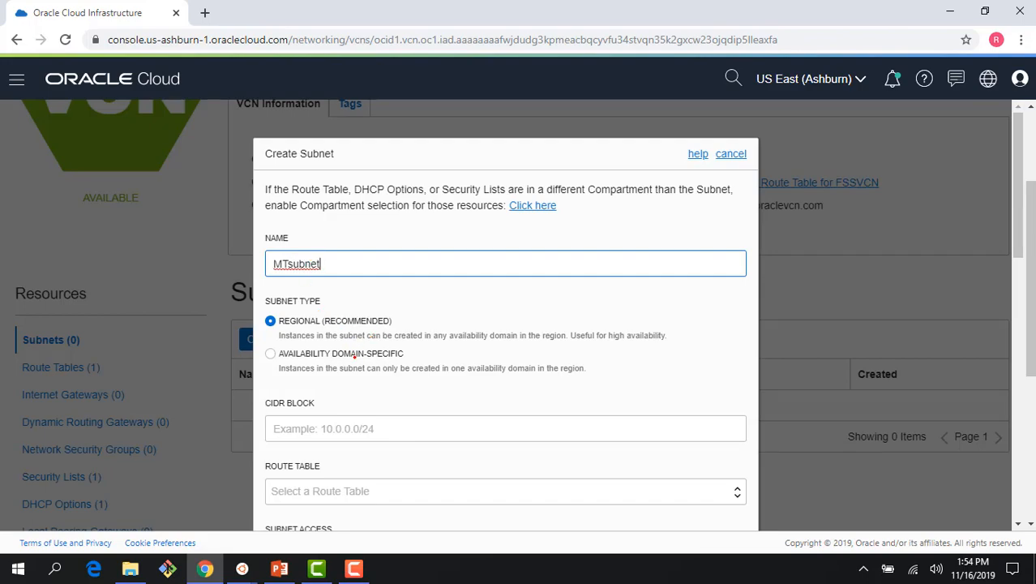
pyautogui.scroll(-2, 354, 356)
pyautogui.click(359, 277)
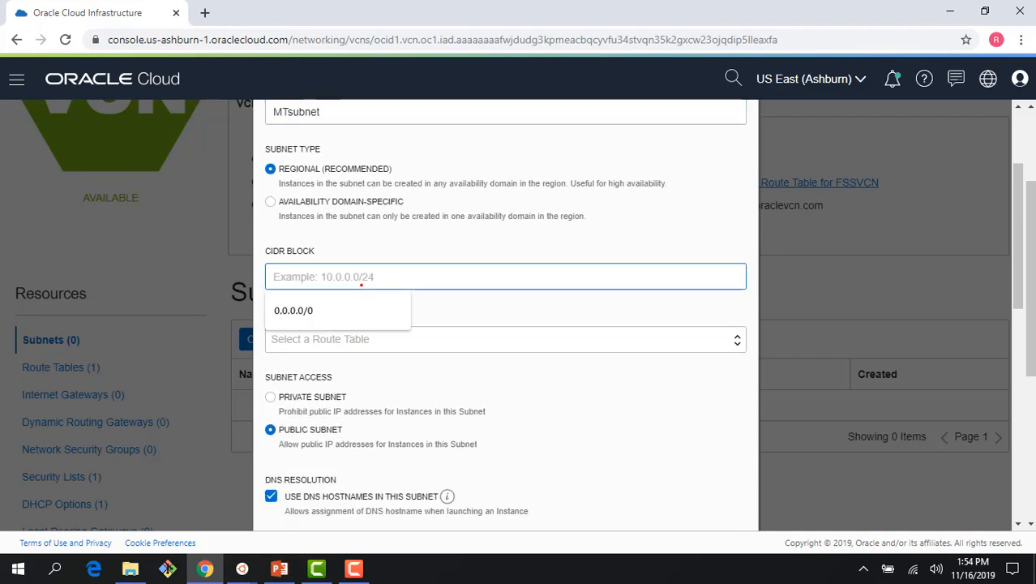
pyautogui.write('10.0.1.0')
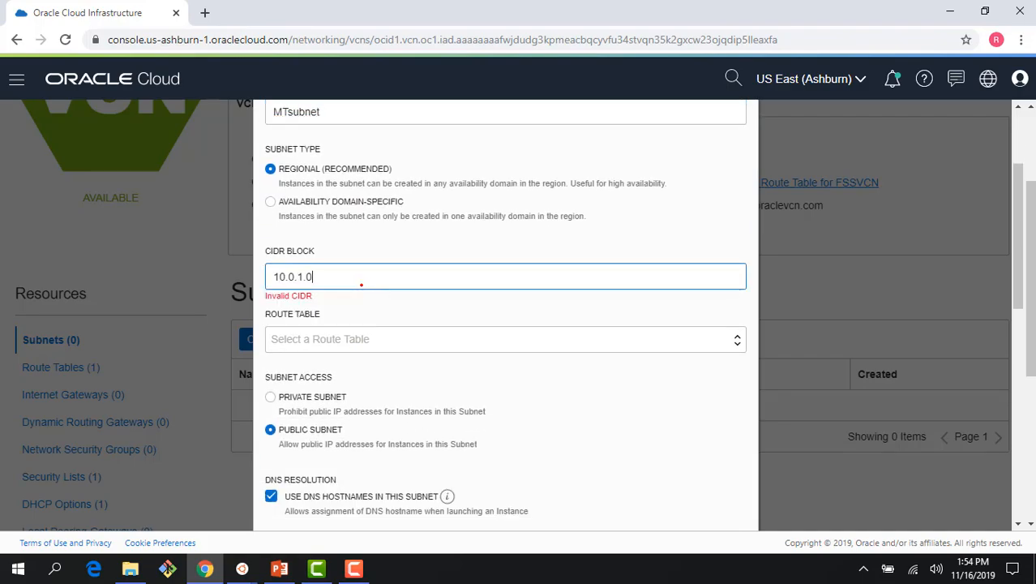
pyautogui.write('/24')
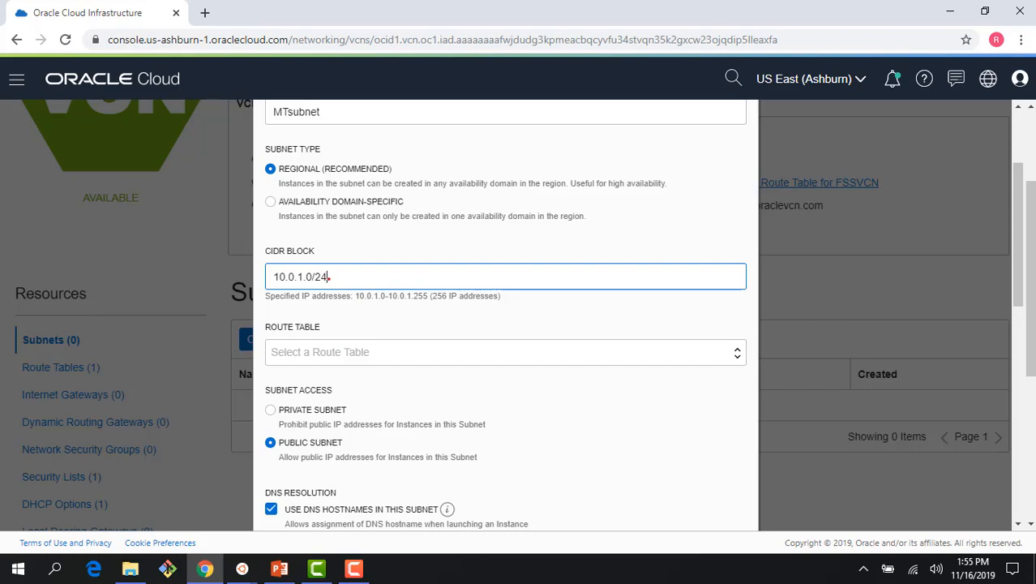
# Make MTsubnet a private subnet and assign it the Default Route Table for FSSVCN
pyautogui.scroll(-1, 343, 341)
pyautogui.click(278, 334)
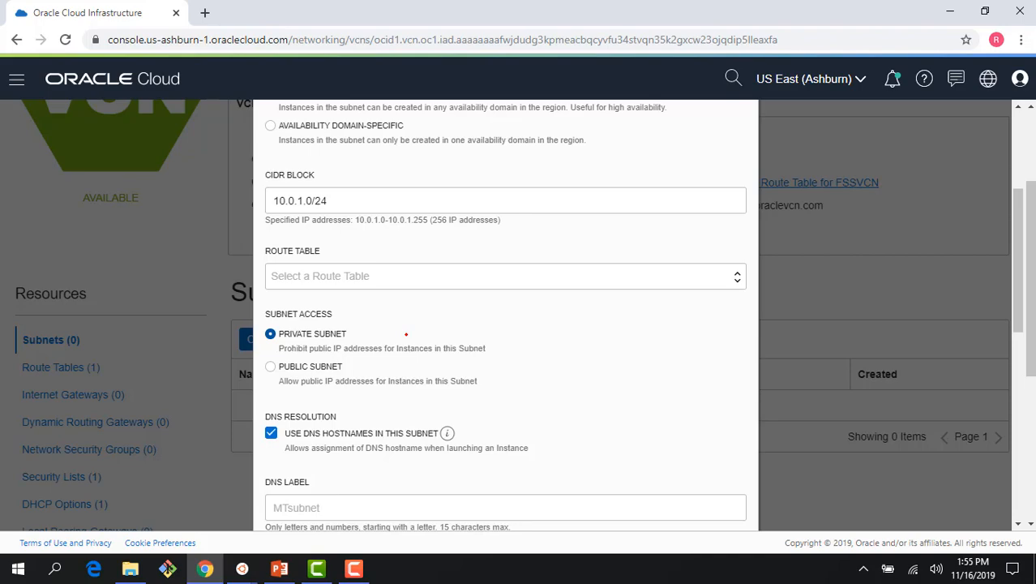
pyautogui.click(404, 283)
pyautogui.click(402, 323)
pyautogui.scroll(-1, 404, 338)
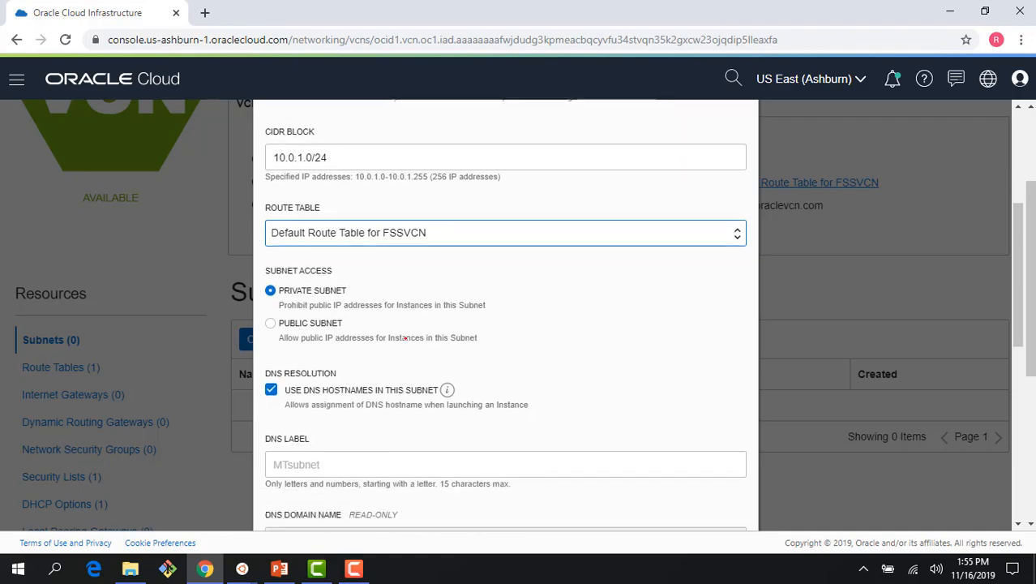
# Assign the Default Security List for FSSVCN to MTsubnet and create the subnet
pyautogui.scroll(-3, 405, 339)
pyautogui.scroll(-1, 385, 381)
pyautogui.click(382, 446)
pyautogui.click(390, 494)
pyautogui.scroll(-2, 389, 454)
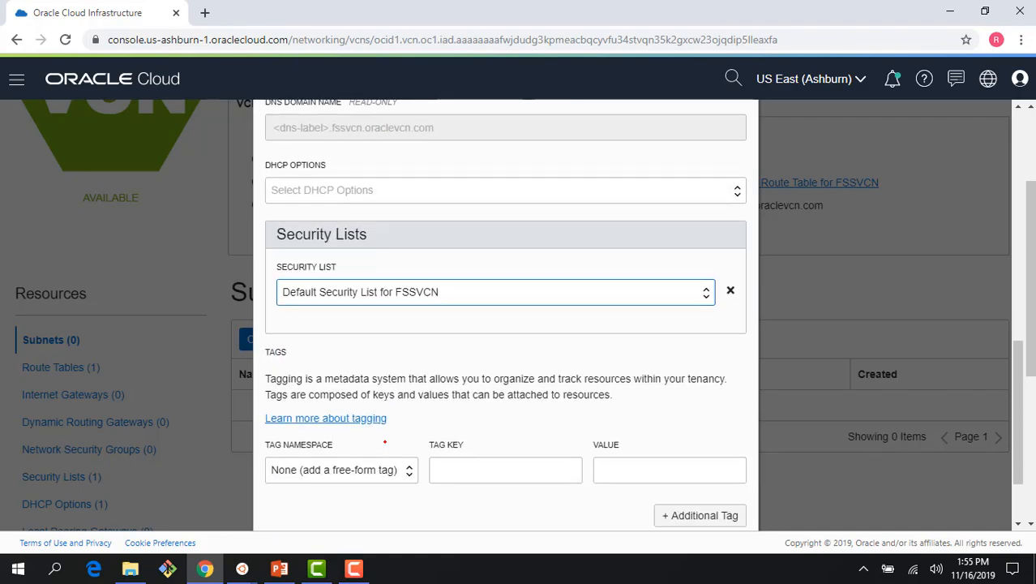
pyautogui.scroll(-2, 378, 442)
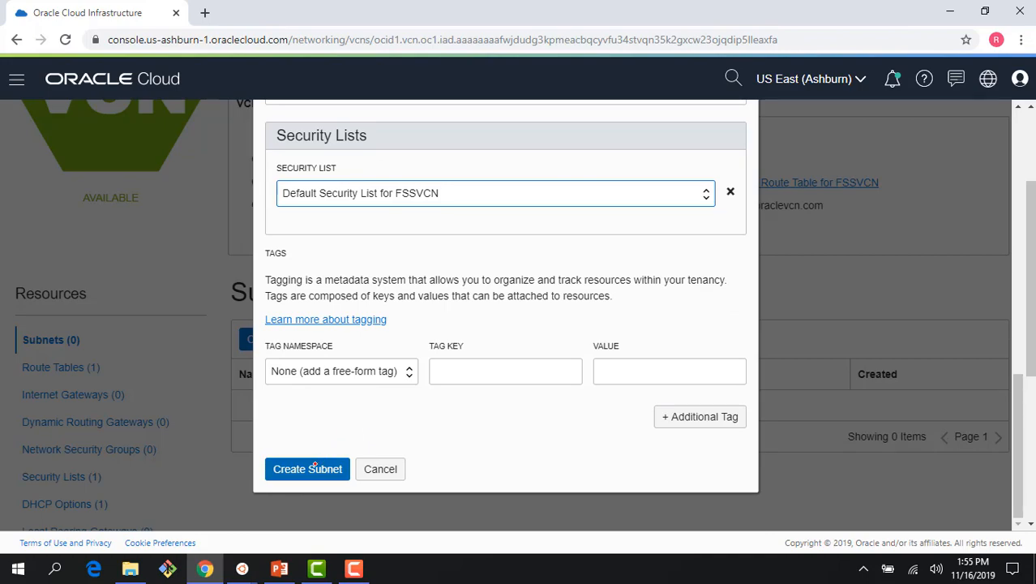
pyautogui.scroll(7, 324, 406)
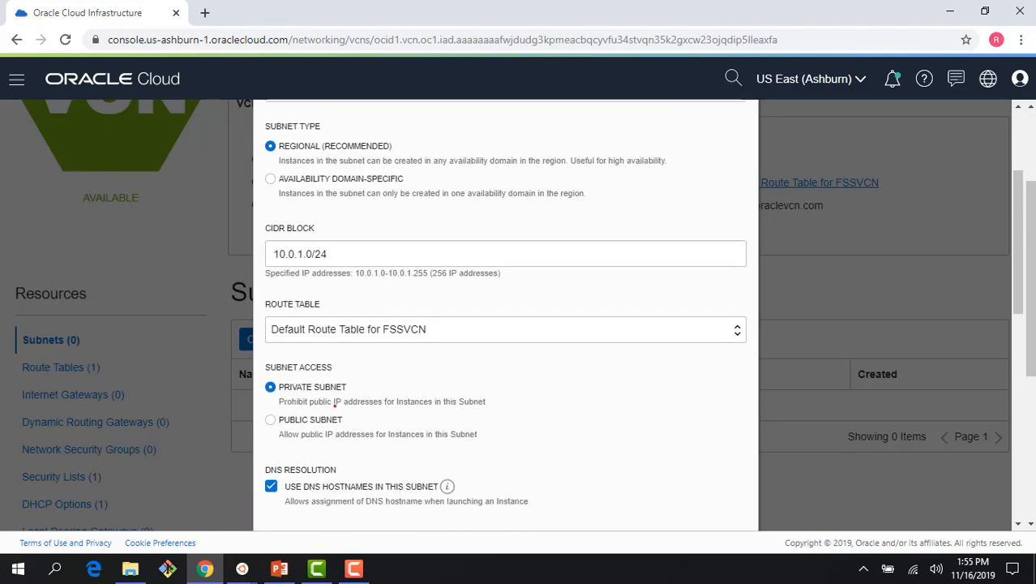
pyautogui.scroll(-7, 335, 404)
pyautogui.click(312, 461)
# Start a second regional subnet in FSSVCN named computesubnet with the CIDR block 10.0.2.0/24
pyautogui.click(284, 341)
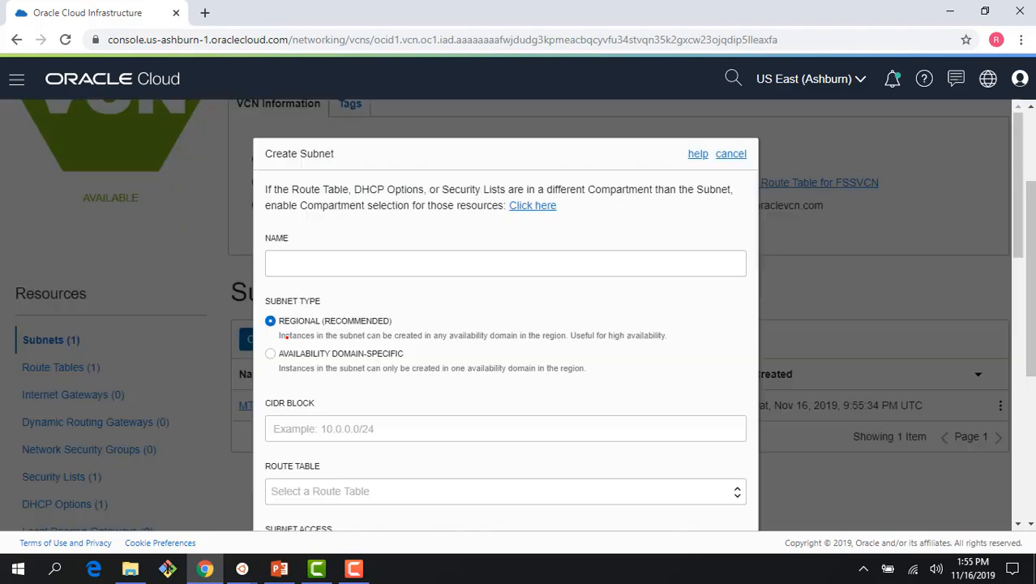
pyautogui.click(297, 261)
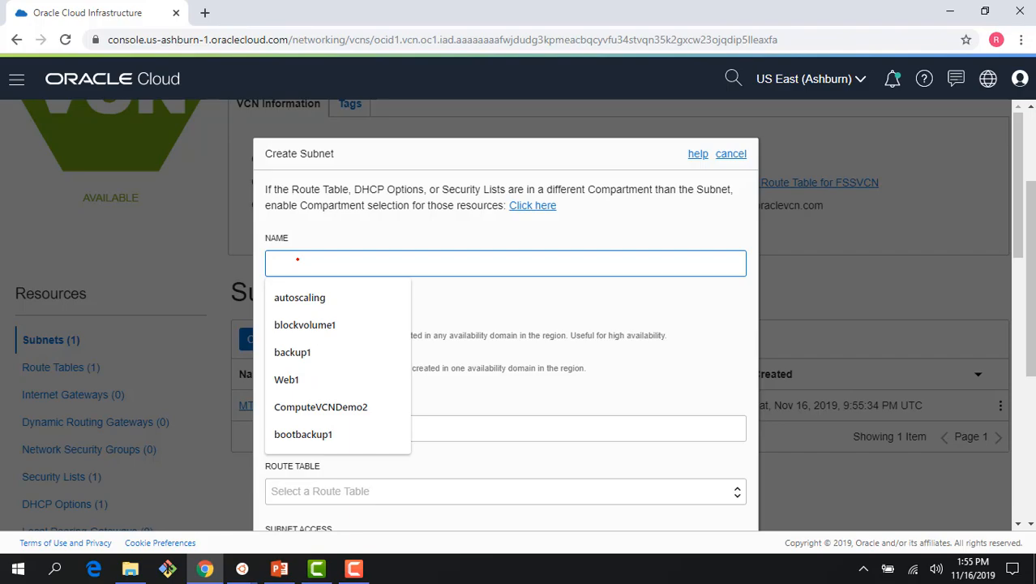
pyautogui.write('N')
pyautogui.press('BackSpace')
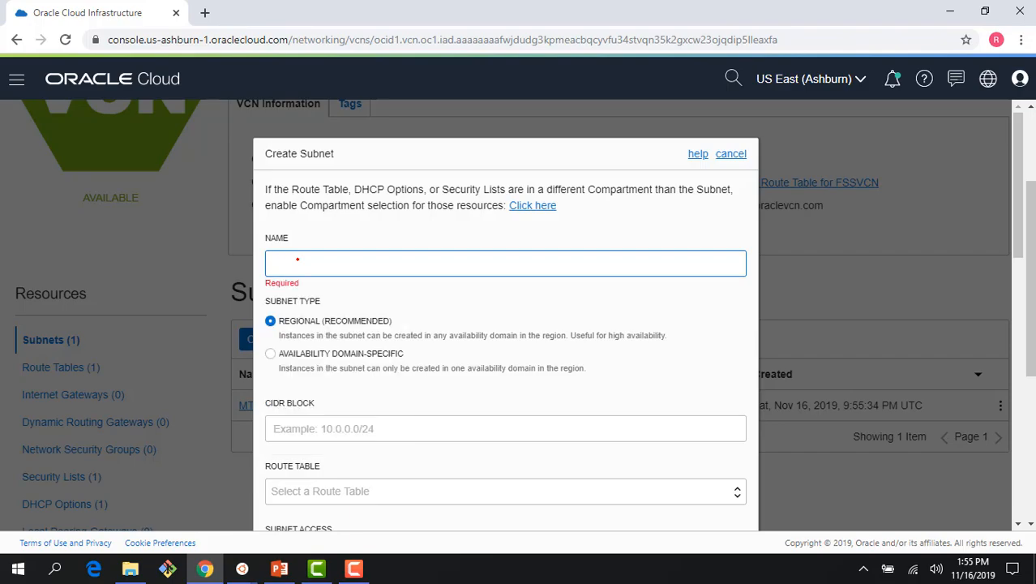
pyautogui.write('computes')
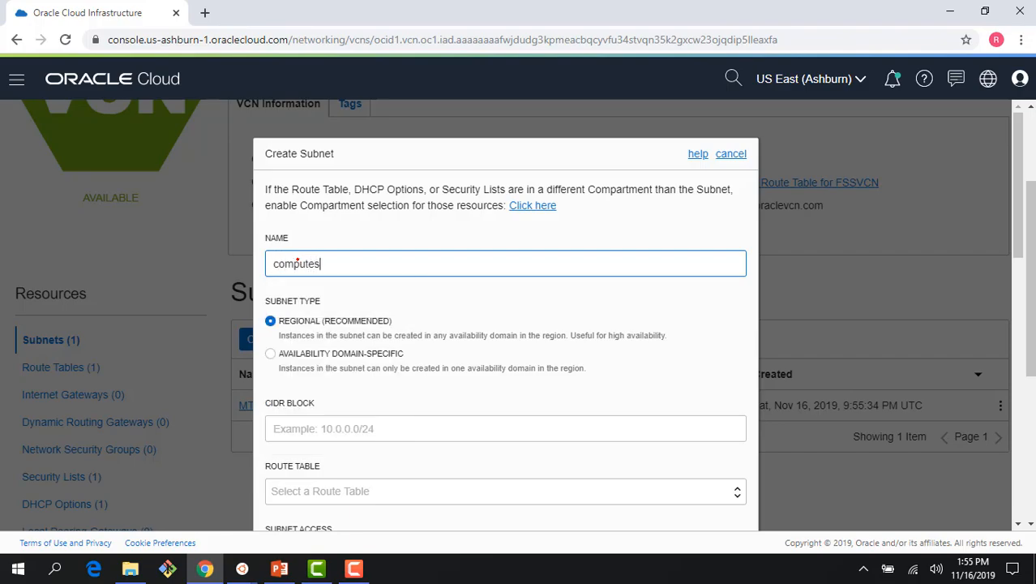
pyautogui.write('ubnet')
pyautogui.scroll(-2, 303, 371)
pyautogui.click(312, 277)
pyautogui.write('1')
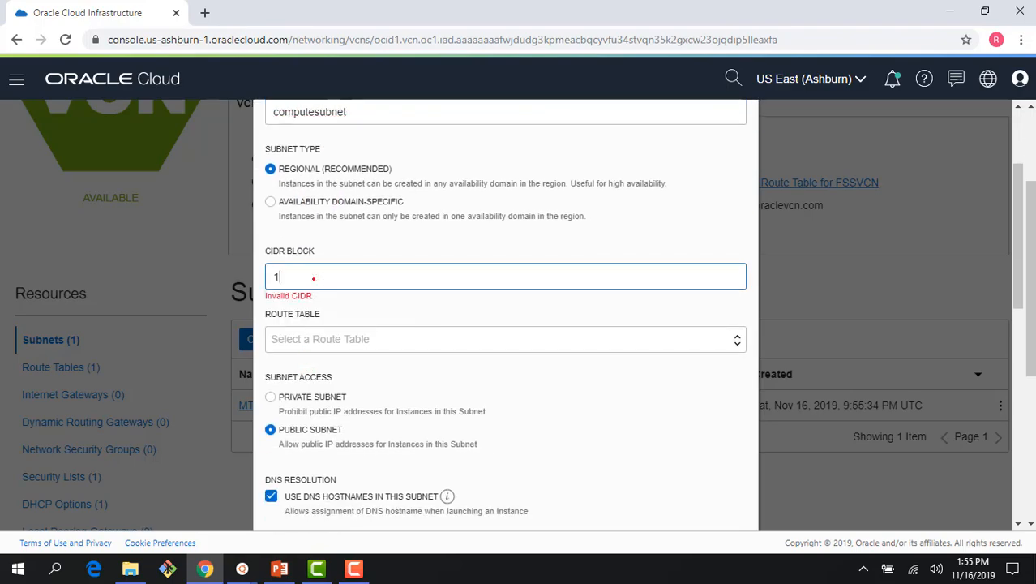
pyautogui.write('0.0.2.0/24')
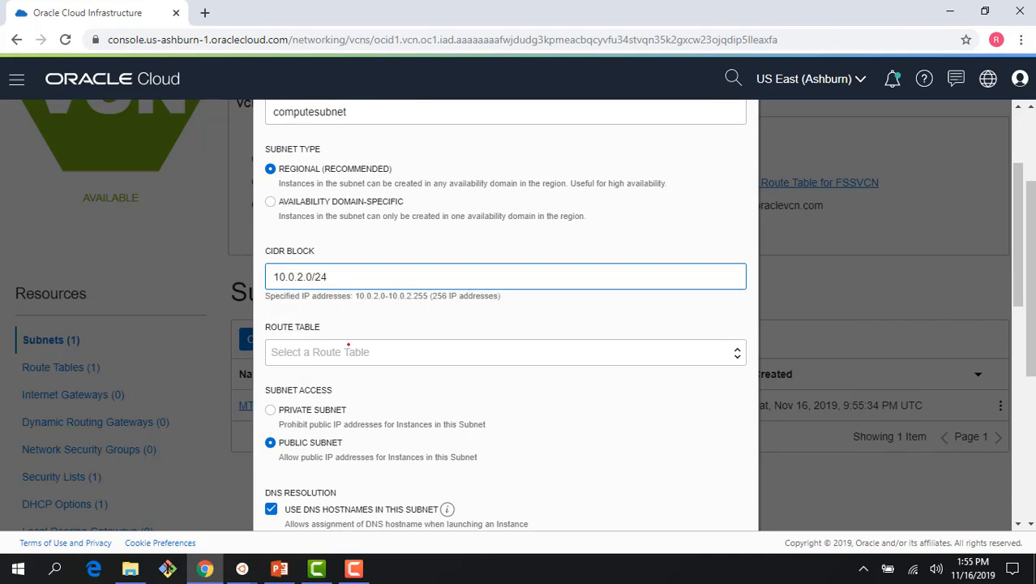
# Assign the Default Route Table for FSSVCN to computesubnet, keeping it a public subnet
pyautogui.click(335, 360)
pyautogui.click(336, 398)
pyautogui.scroll(-2, 336, 403)
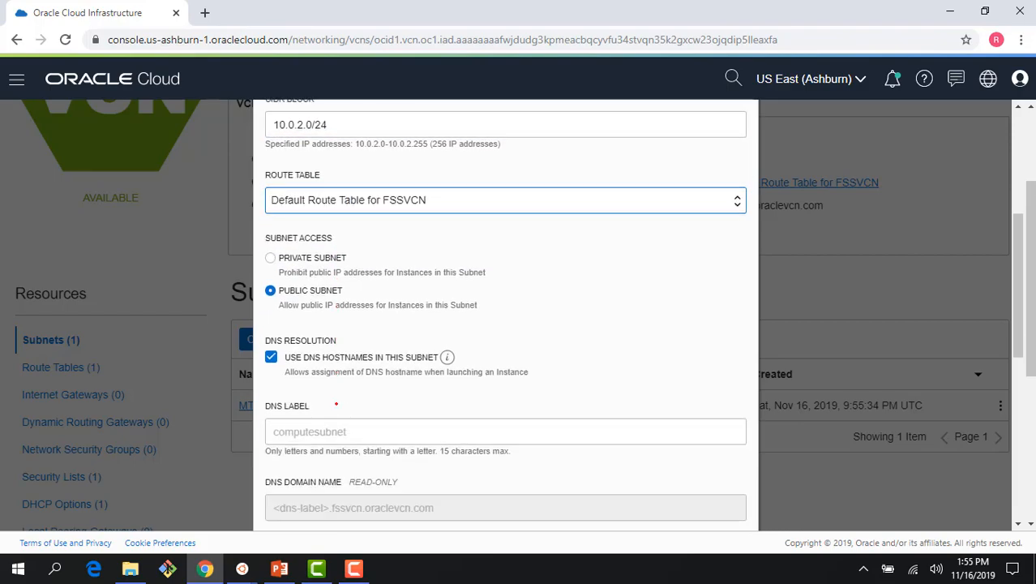
pyautogui.scroll(-2, 335, 448)
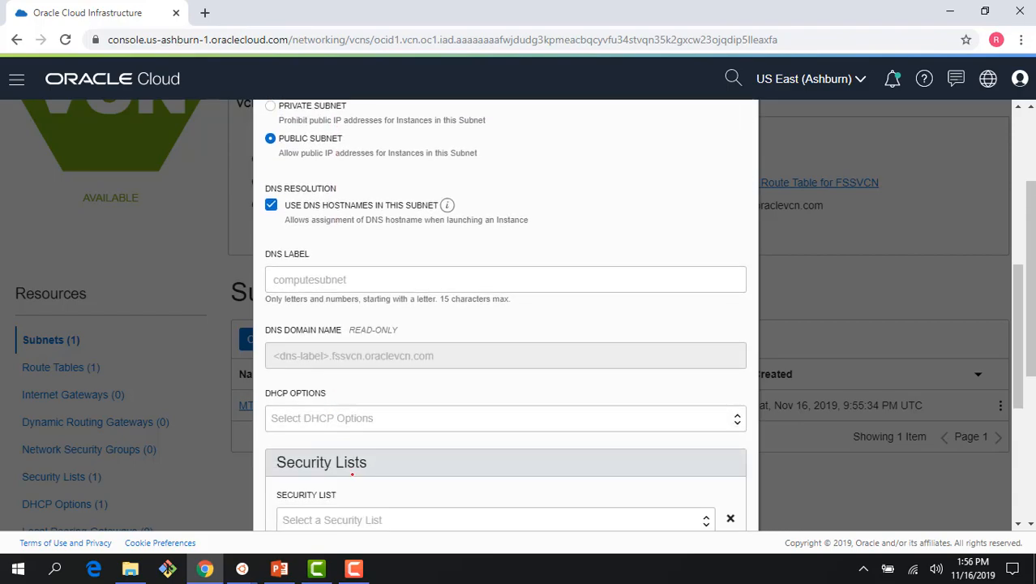
# Assign the Default Security List for FSSVCN to computesubnet and create the subnet
pyautogui.scroll(-2, 351, 472)
pyautogui.click(371, 369)
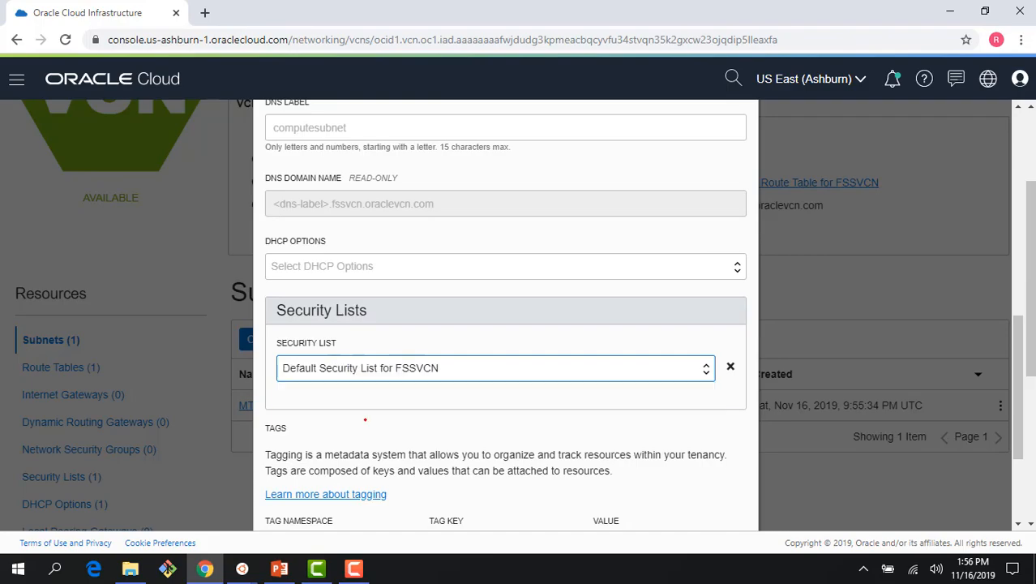
pyautogui.click(364, 417)
pyautogui.scroll(-1, 363, 422)
pyautogui.scroll(2, 364, 425)
pyautogui.scroll(4, 364, 424)
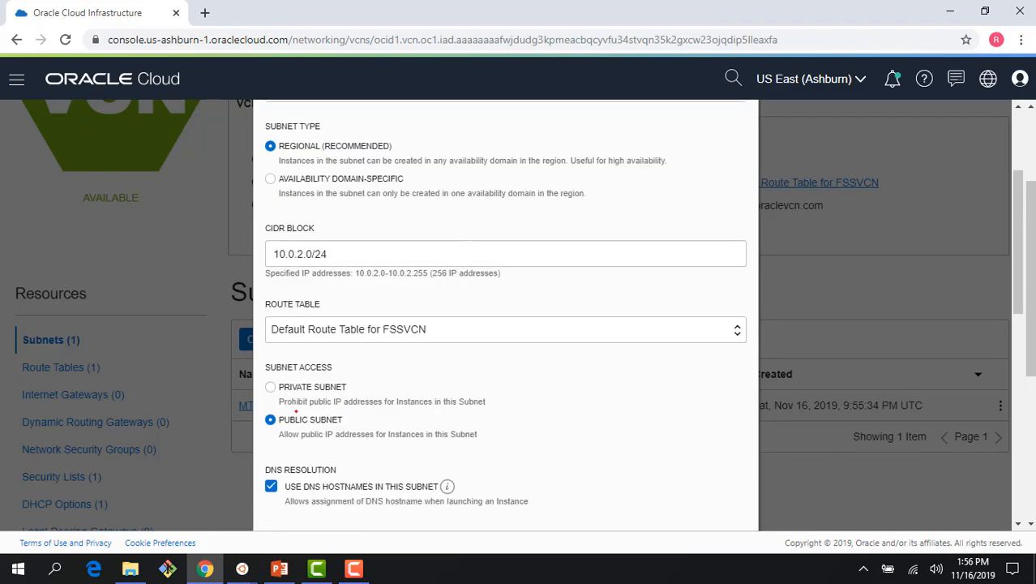
pyautogui.scroll(-8, 337, 423)
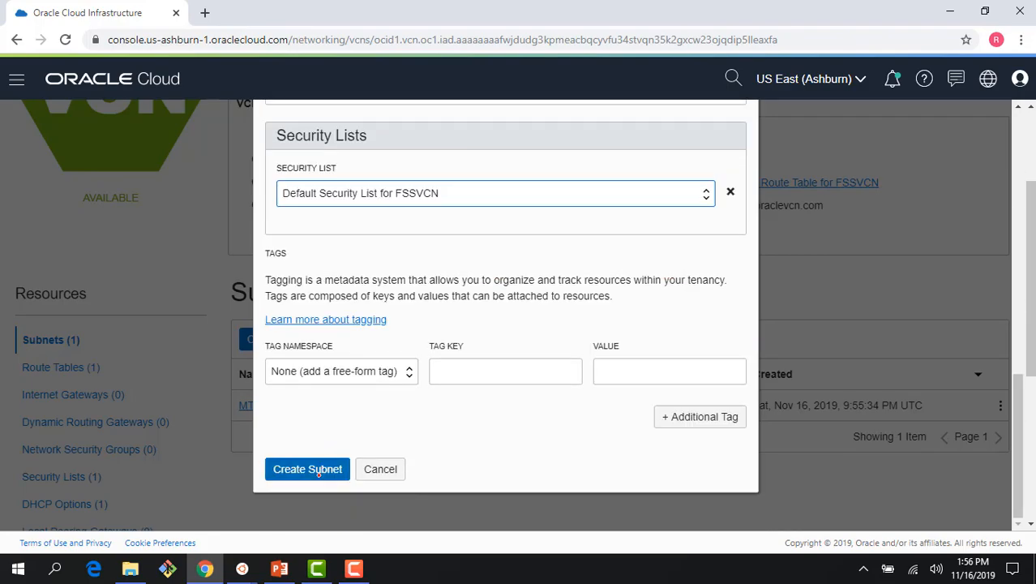
pyautogui.click(316, 470)
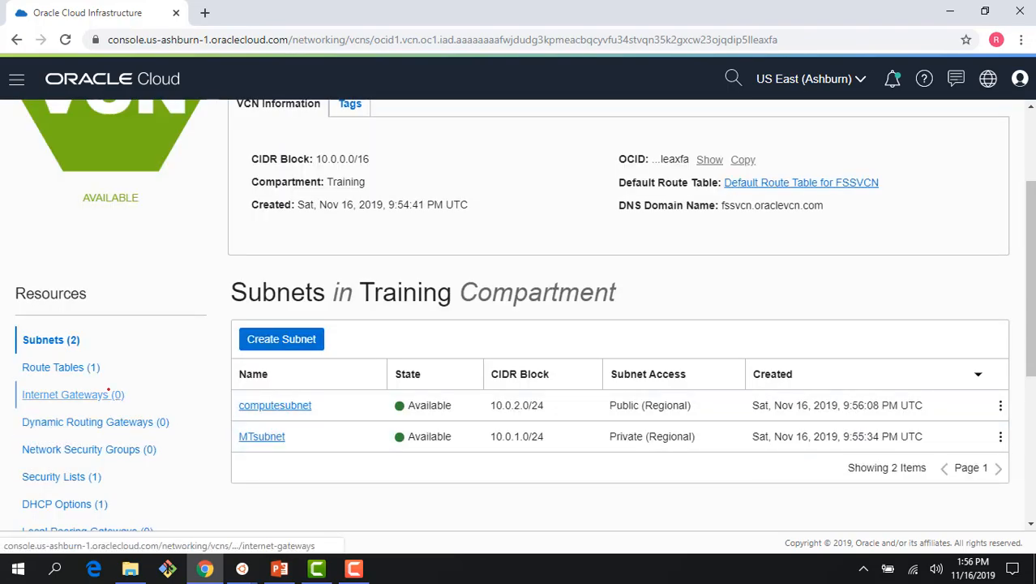
# Create a route table named PrivateRT without route rules in the Training compartment of FSSVCN
pyautogui.click(61, 367)
pyautogui.click(269, 344)
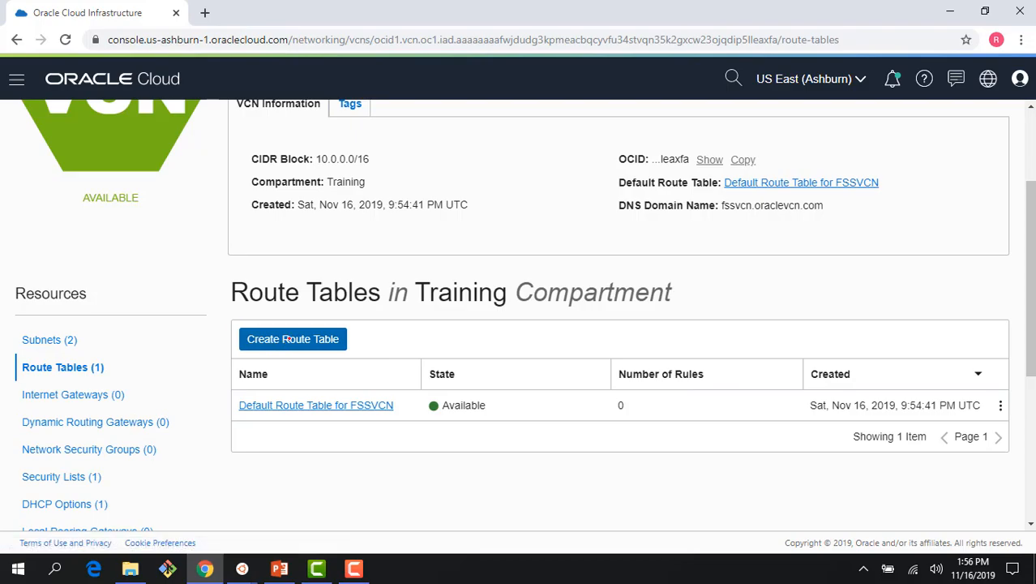
pyautogui.click(289, 208)
pyautogui.write('pr')
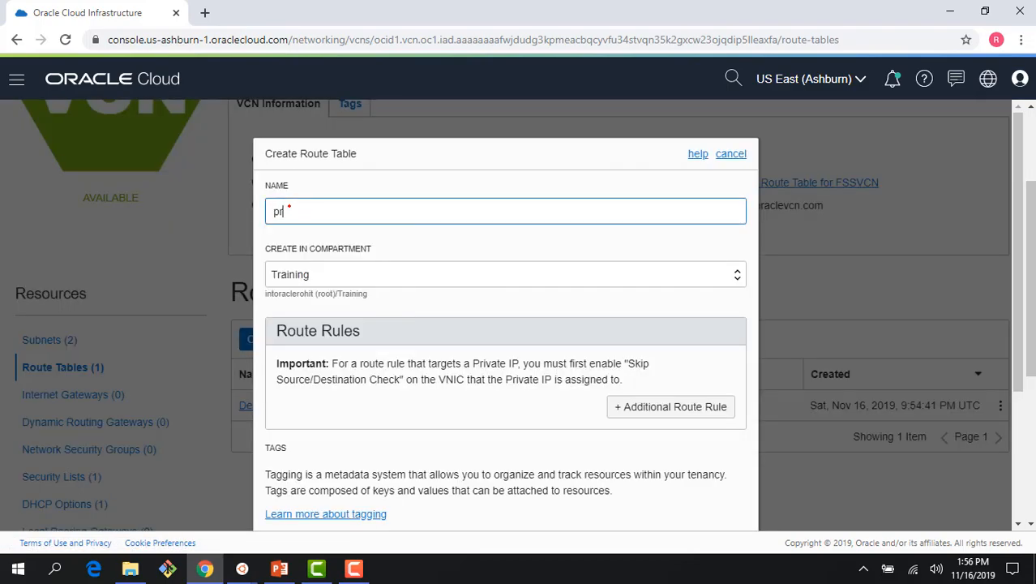
pyautogui.write('ivateRT')
pyautogui.press('Home')
pyautogui.hotkey('shift', 'Right')
pyautogui.write('P')
pyautogui.scroll(-2, 395, 312)
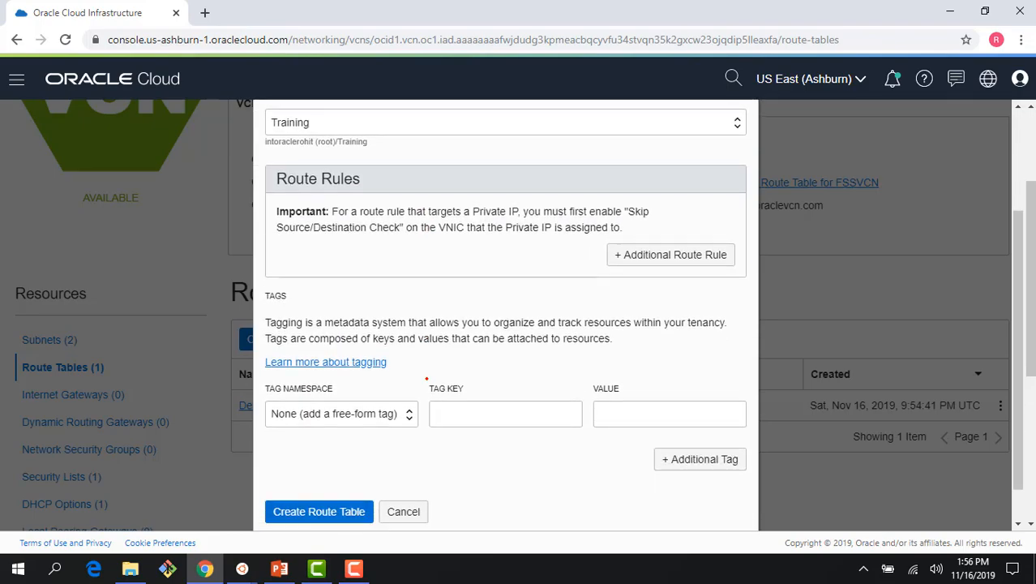
pyautogui.scroll(2, 400, 348)
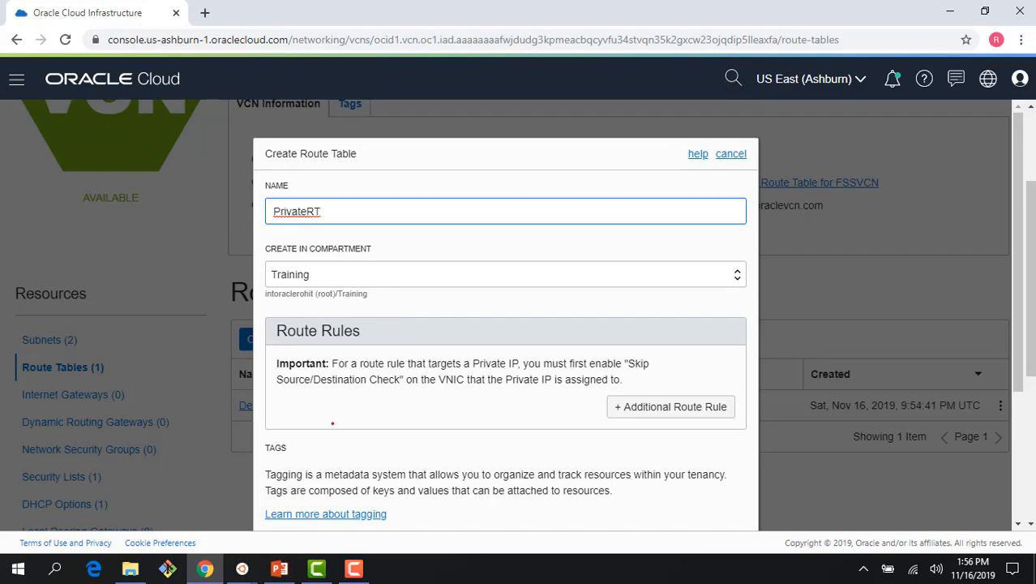
pyautogui.scroll(-2, 353, 363)
pyautogui.click(319, 469)
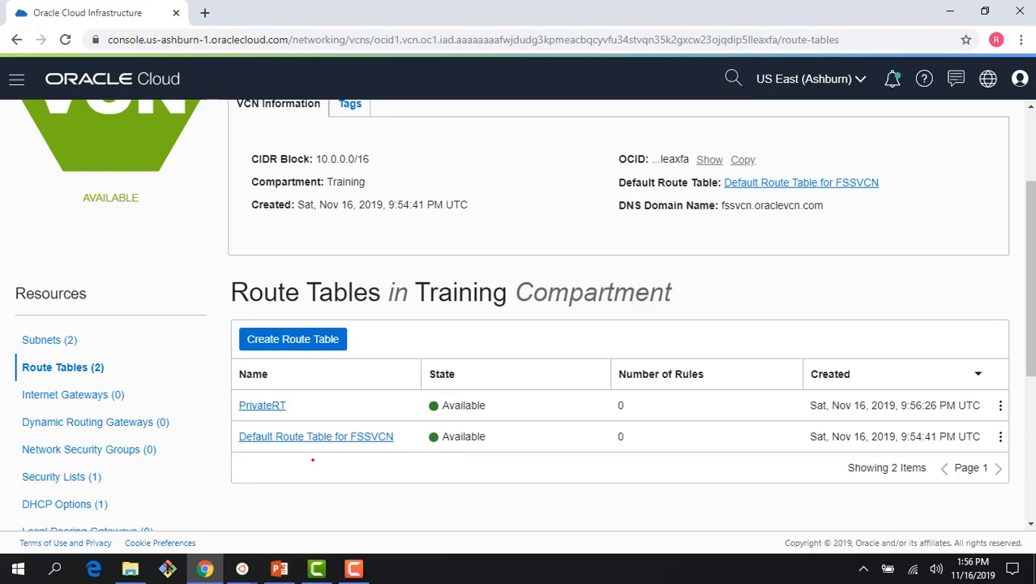
# Create a security list named PrivateSL in the Training compartment, without ingress or egress rules
pyautogui.scroll(-1, 308, 462)
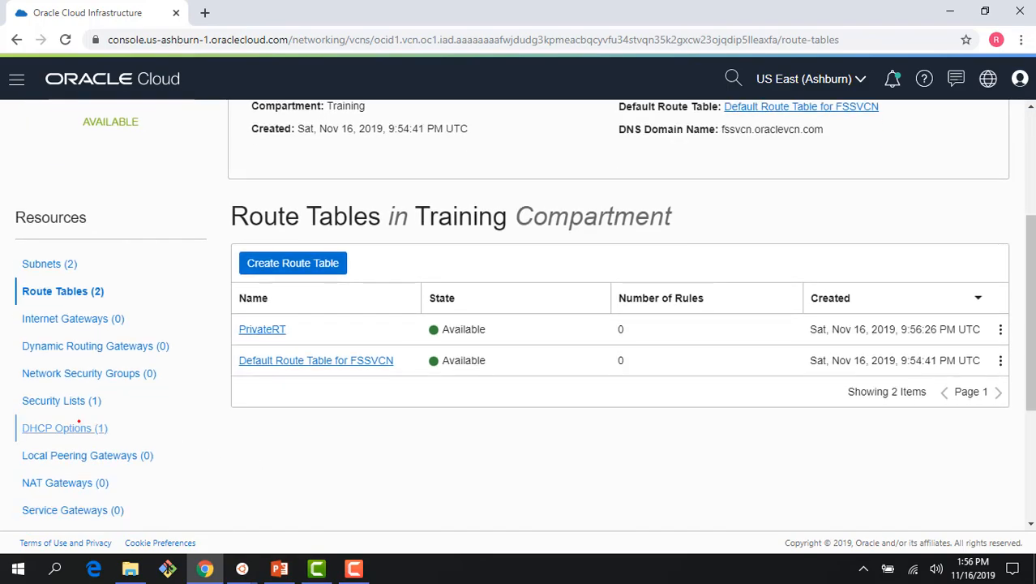
pyautogui.click(65, 400)
pyautogui.click(289, 261)
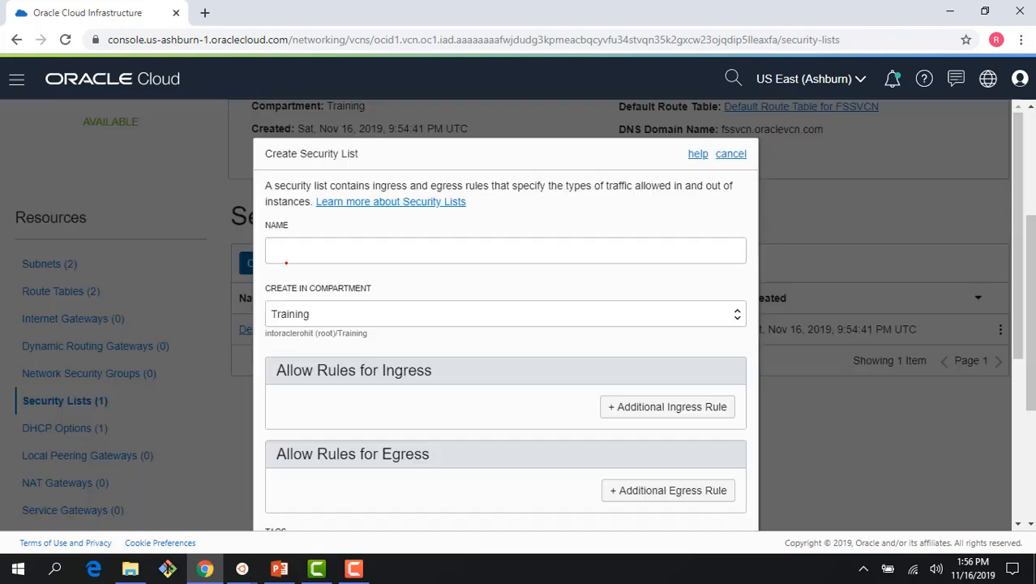
pyautogui.click(288, 256)
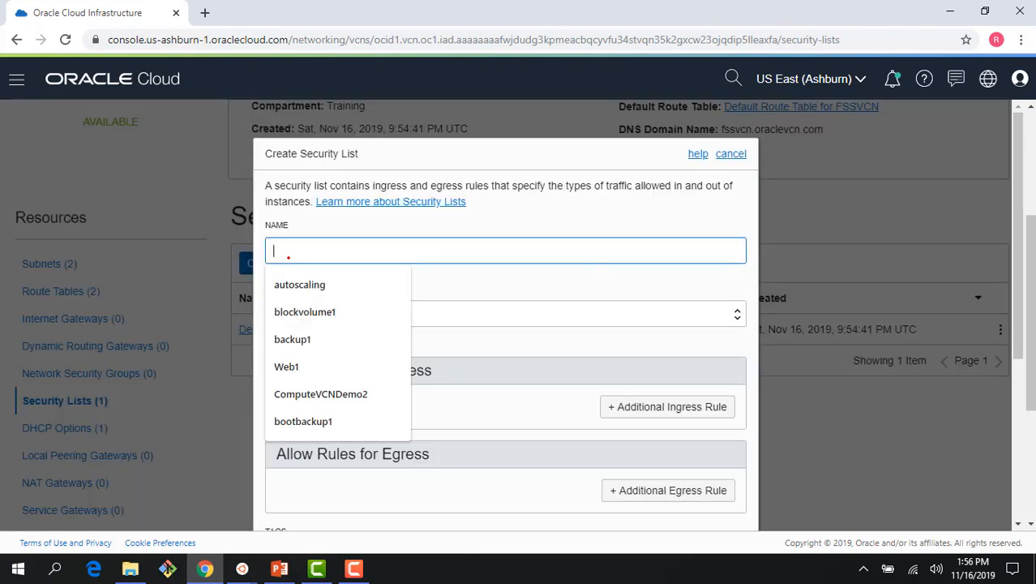
pyautogui.write('Privte')
pyautogui.press('BackSpace')
pyautogui.press('BackSpace')
pyautogui.write('ateSL')
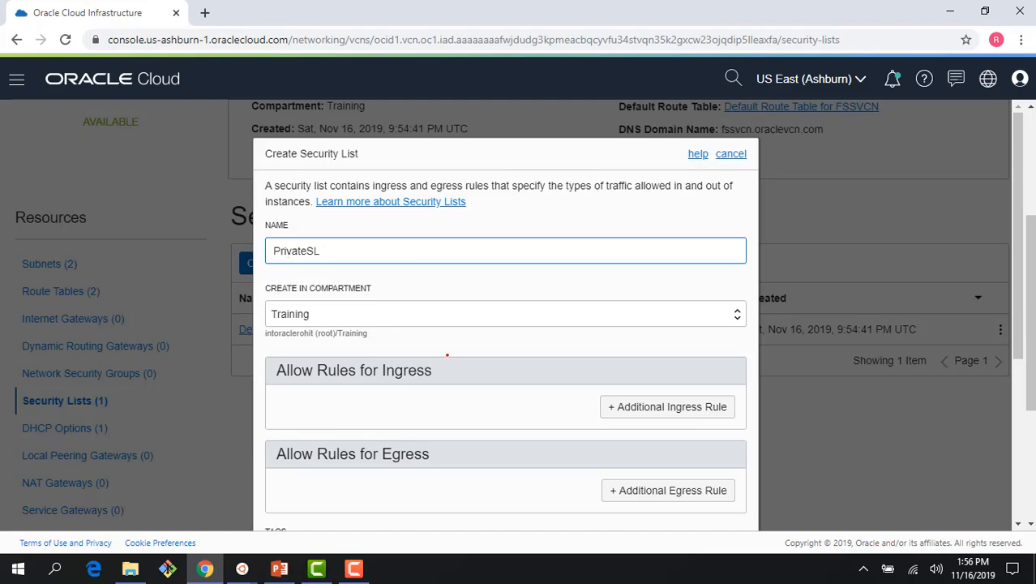
pyautogui.scroll(-2, 441, 353)
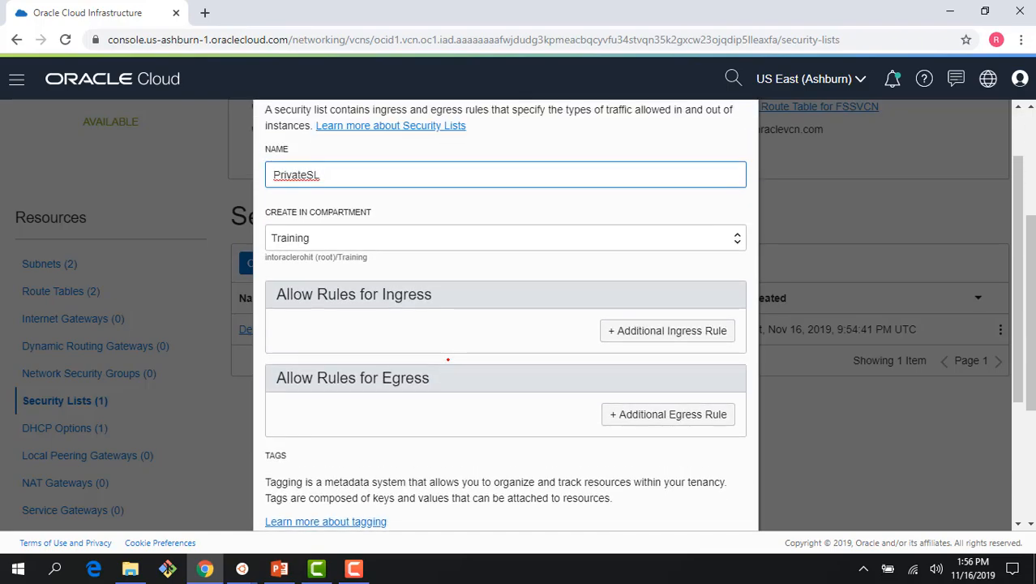
pyautogui.scroll(-5, 448, 359)
pyautogui.click(316, 469)
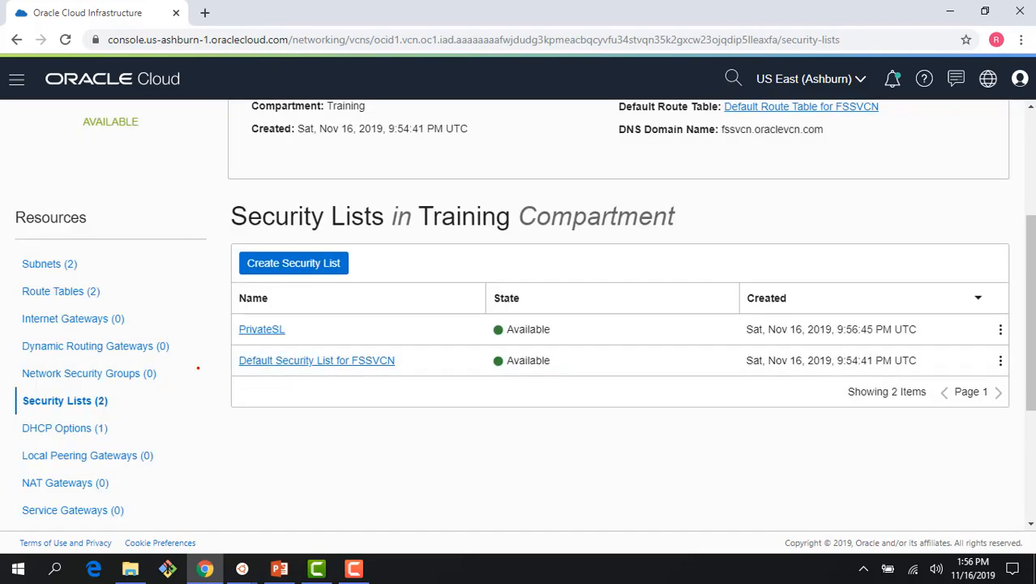
# Create an internet gateway named IGW for FSSVCN in the Training compartment
pyautogui.click(91, 319)
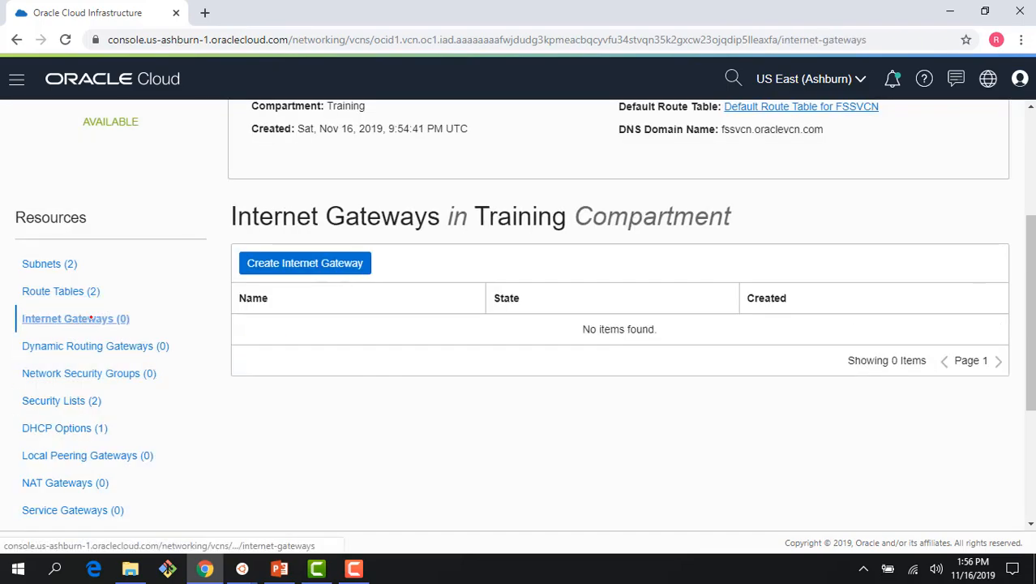
pyautogui.click(298, 259)
pyautogui.click(309, 204)
pyautogui.write('IGW')
pyautogui.scroll(-1, 330, 333)
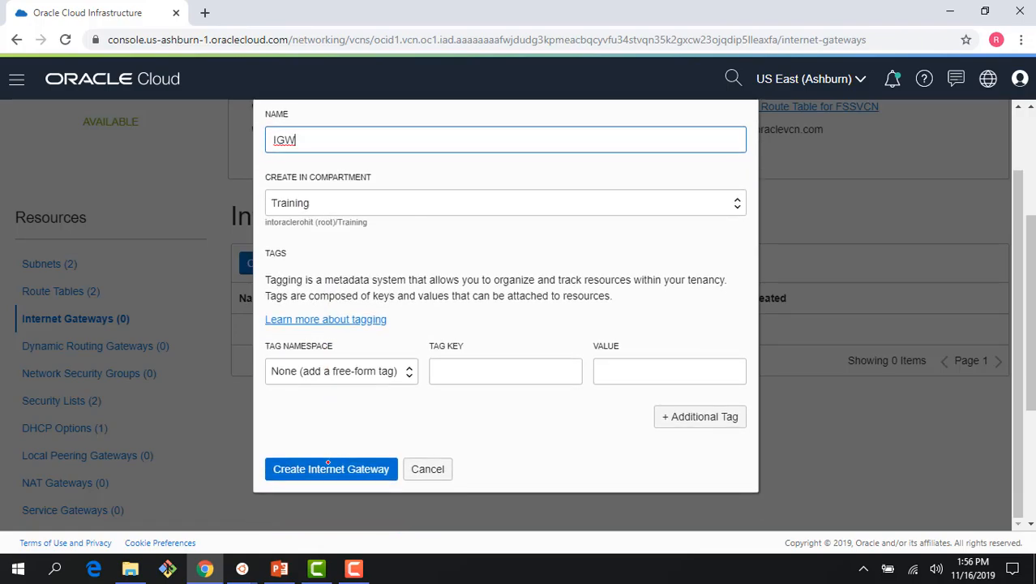
pyautogui.click(326, 470)
# Add a route rule to the Default Route Table for FSSVCN sending 0.0.0.0/0 to the internet gateway IGW
pyautogui.click(90, 295)
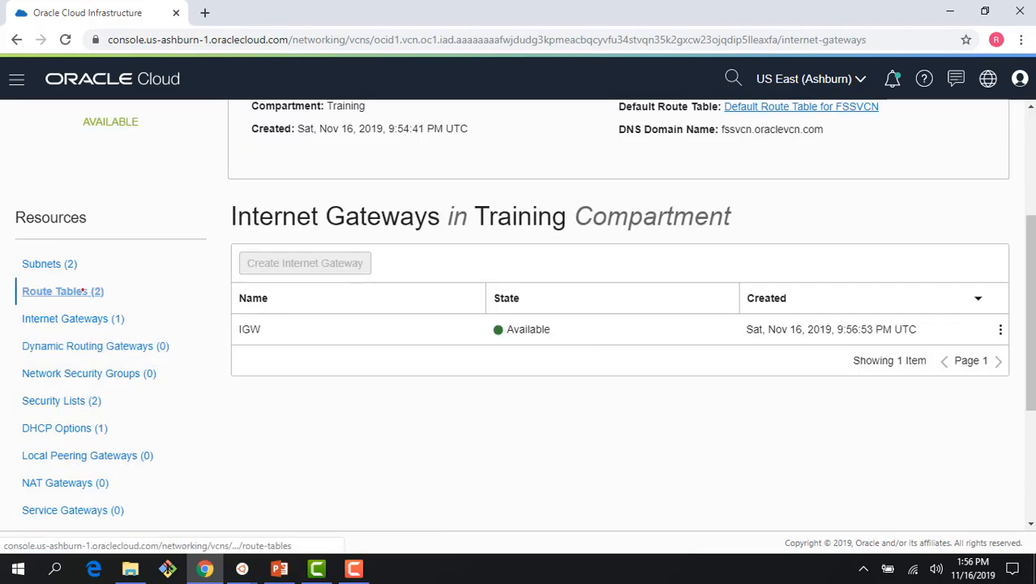
pyautogui.click(289, 362)
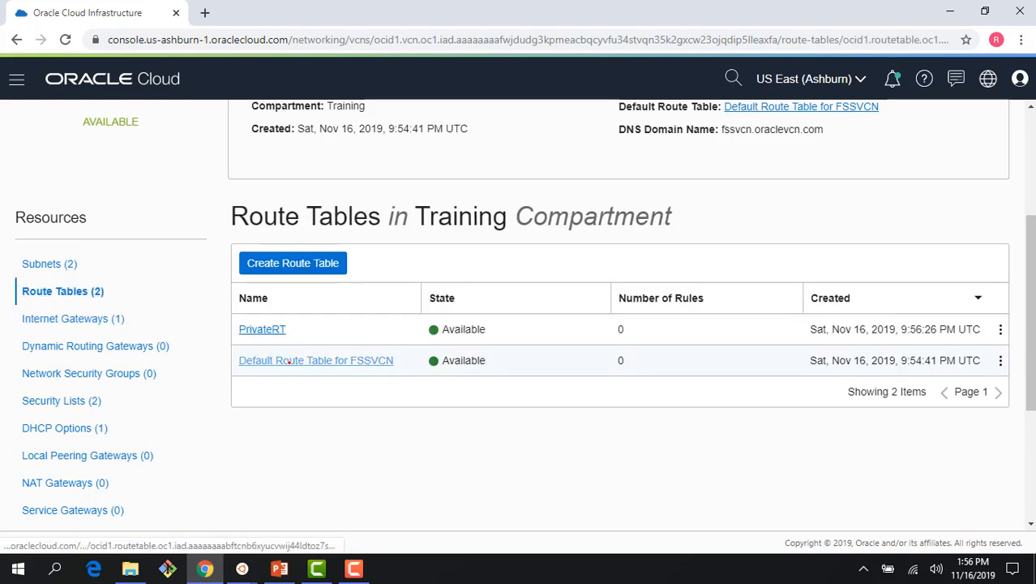
pyautogui.click(301, 400)
pyautogui.click(351, 259)
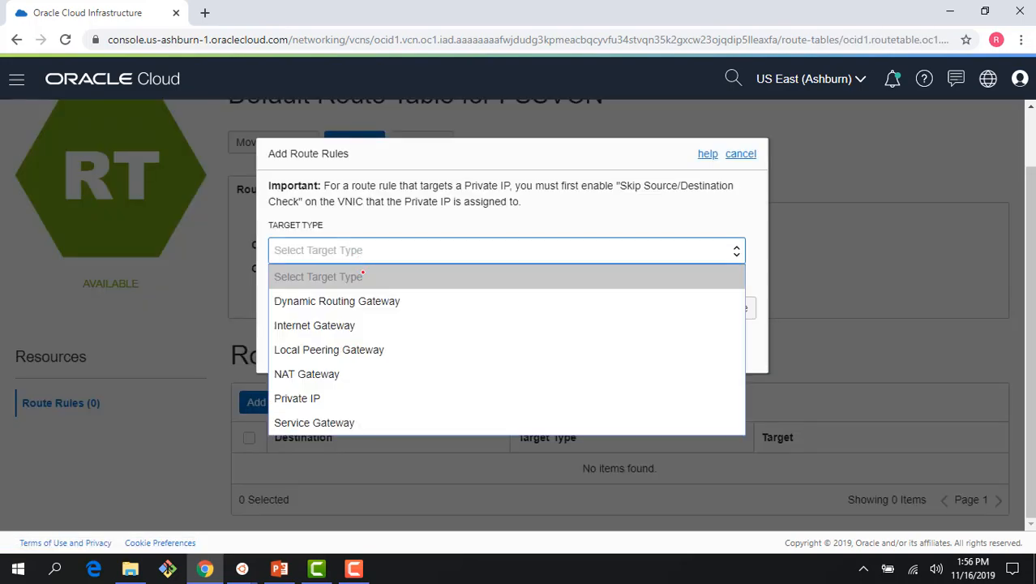
pyautogui.click(359, 328)
pyautogui.click(374, 322)
pyautogui.write('0.0.0.0/0')
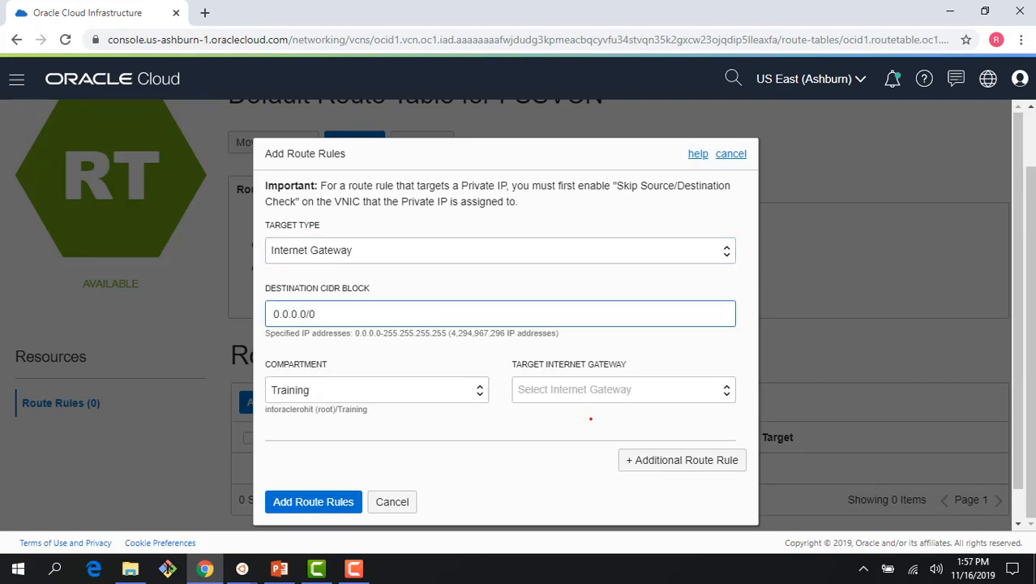
pyautogui.click(592, 396)
pyautogui.click(593, 433)
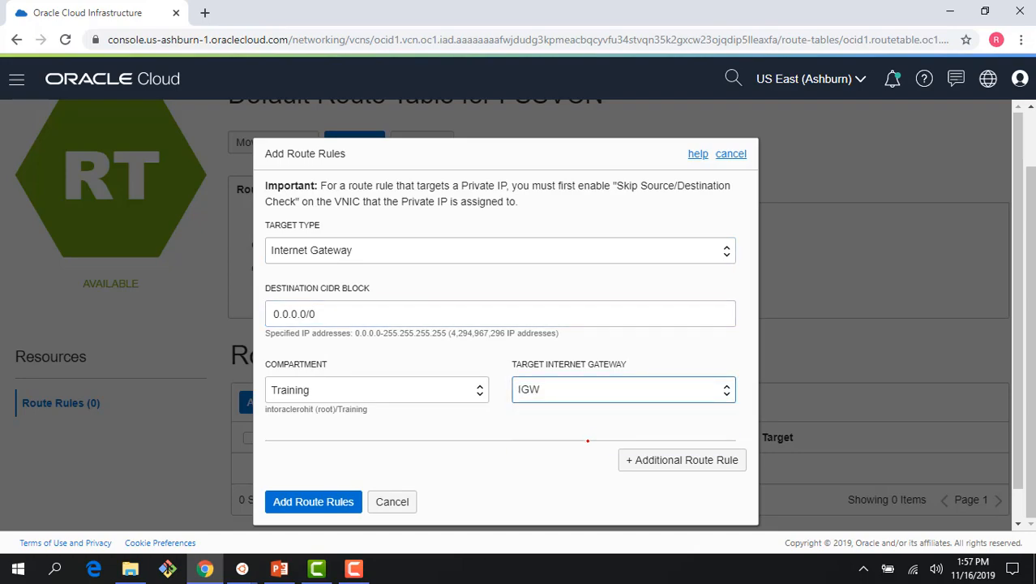
pyautogui.click(325, 468)
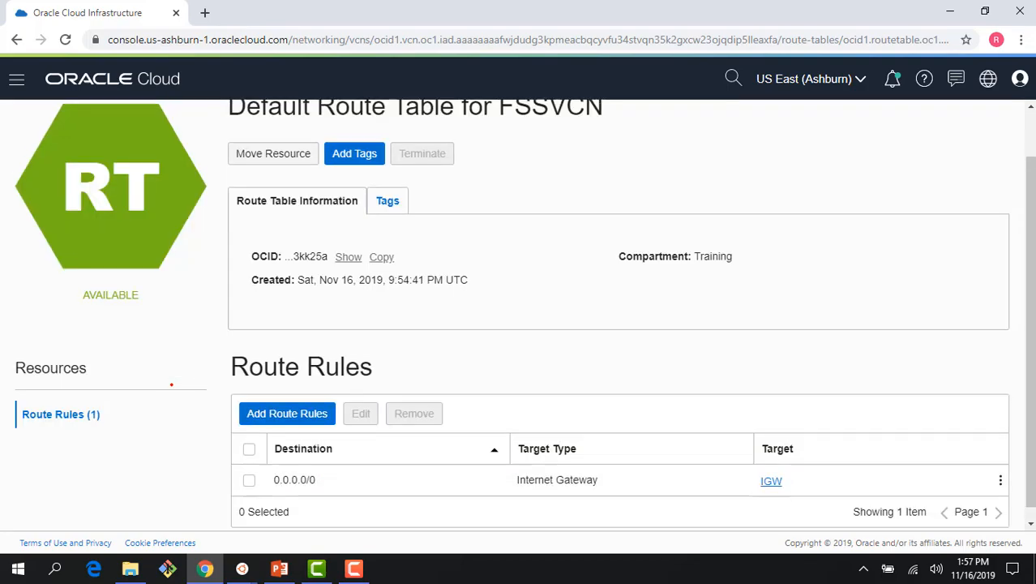
# Replace MTsubnet's Default Security List for FSSVCN with PrivateSL and save the change
pyautogui.scroll(2, 171, 385)
pyautogui.click(225, 118)
pyautogui.scroll(-1, 356, 376)
pyautogui.scroll(-2, 357, 375)
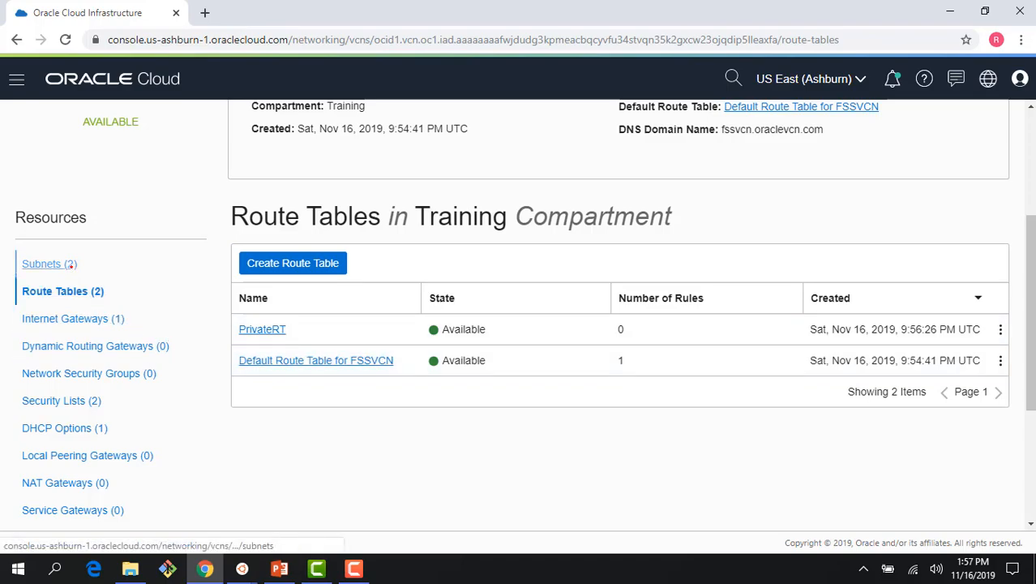
pyautogui.click(70, 265)
pyautogui.click(261, 355)
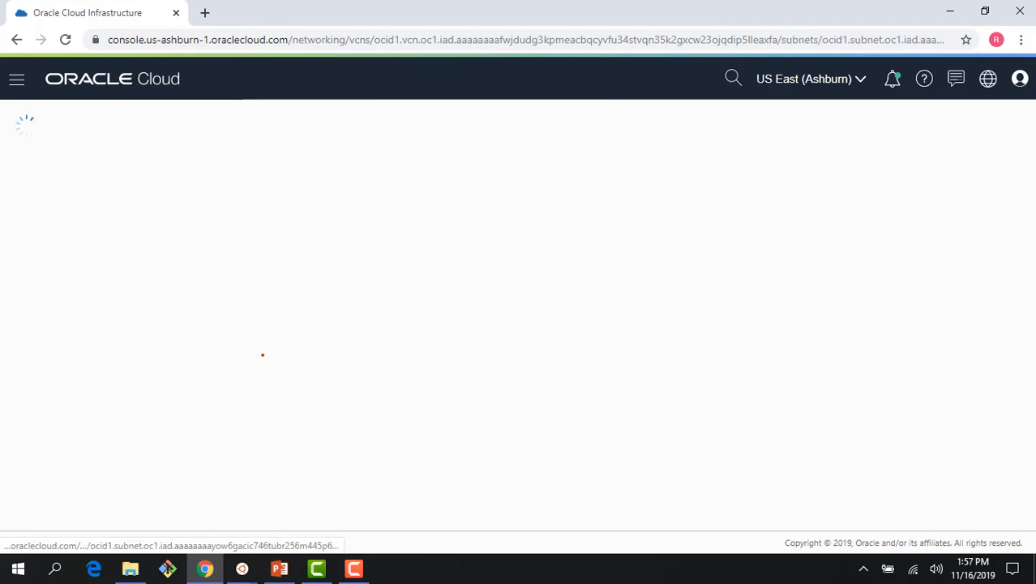
pyautogui.scroll(-2, 567, 362)
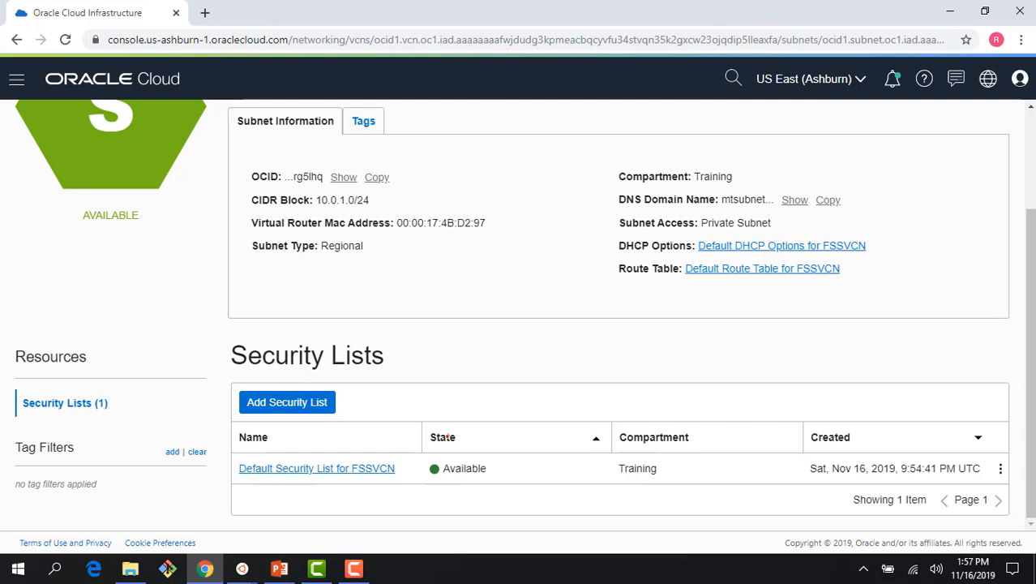
pyautogui.click(999, 469)
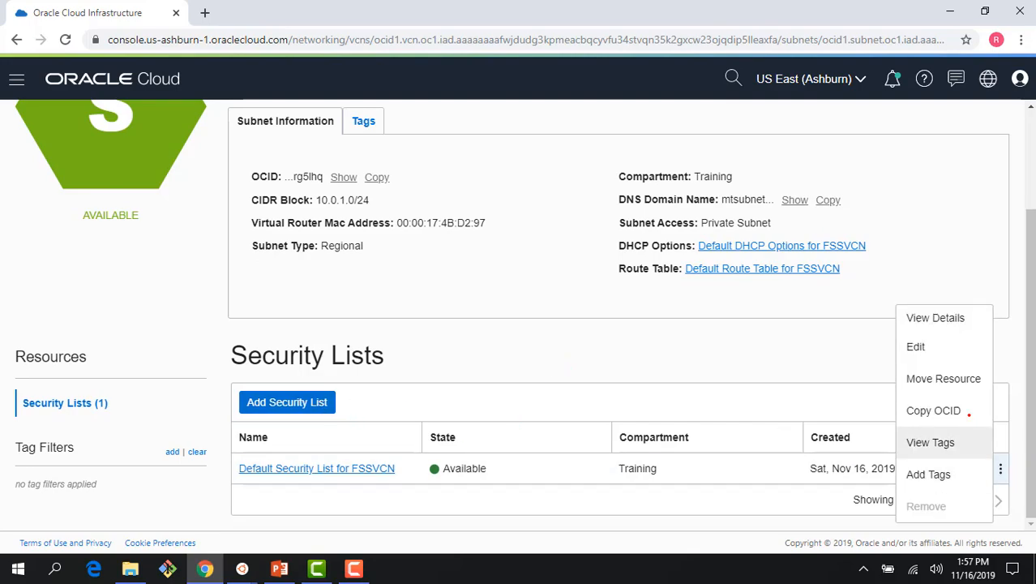
pyautogui.click(953, 348)
pyautogui.click(652, 214)
pyautogui.click(637, 257)
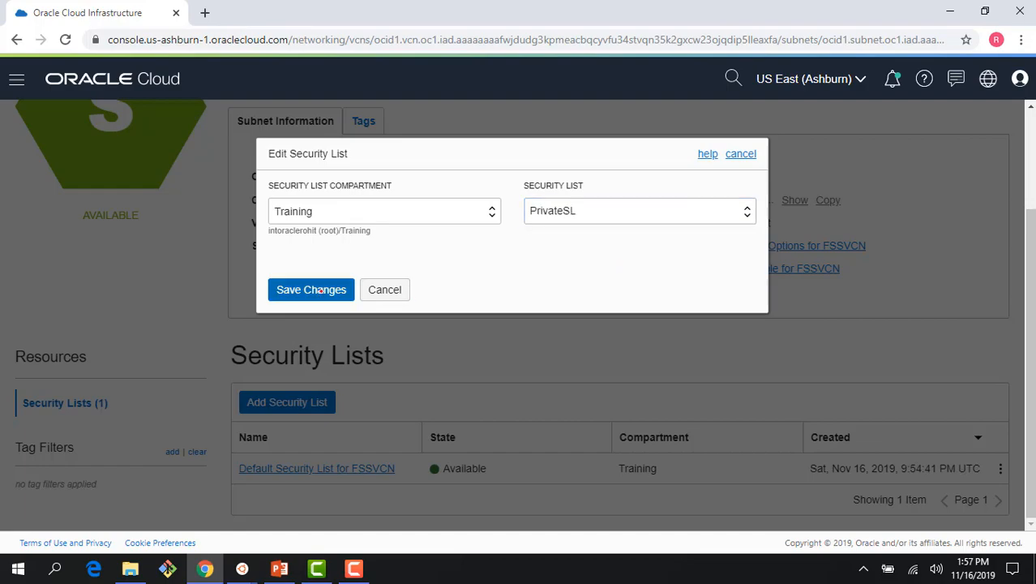
pyautogui.click(320, 297)
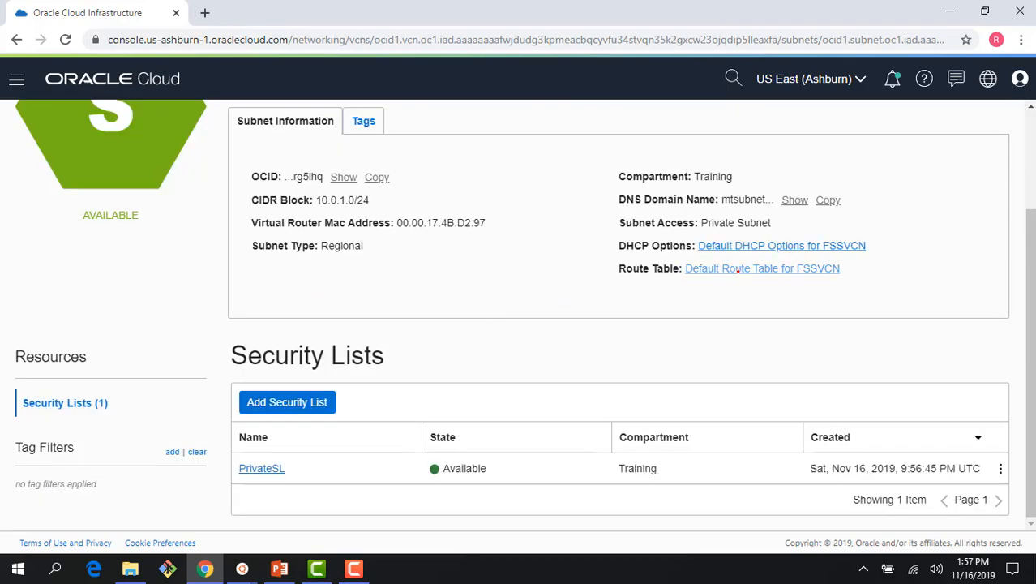
# Examine the rules and available actions of MTsubnet's Default Route Table for FSSVCN, and return to the VCN's subnet list
pyautogui.click(766, 268)
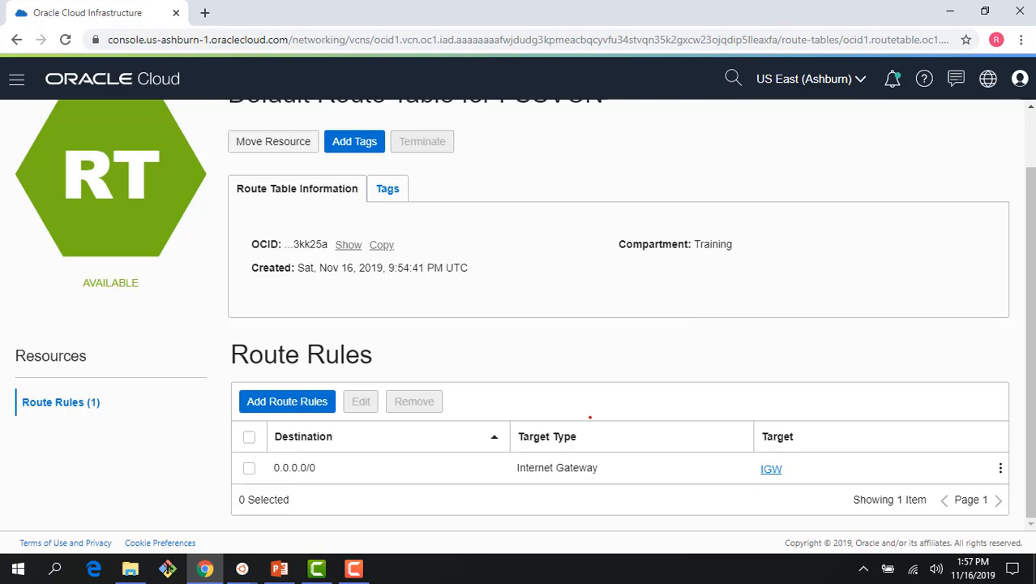
pyautogui.scroll(2, 426, 371)
pyautogui.click(217, 121)
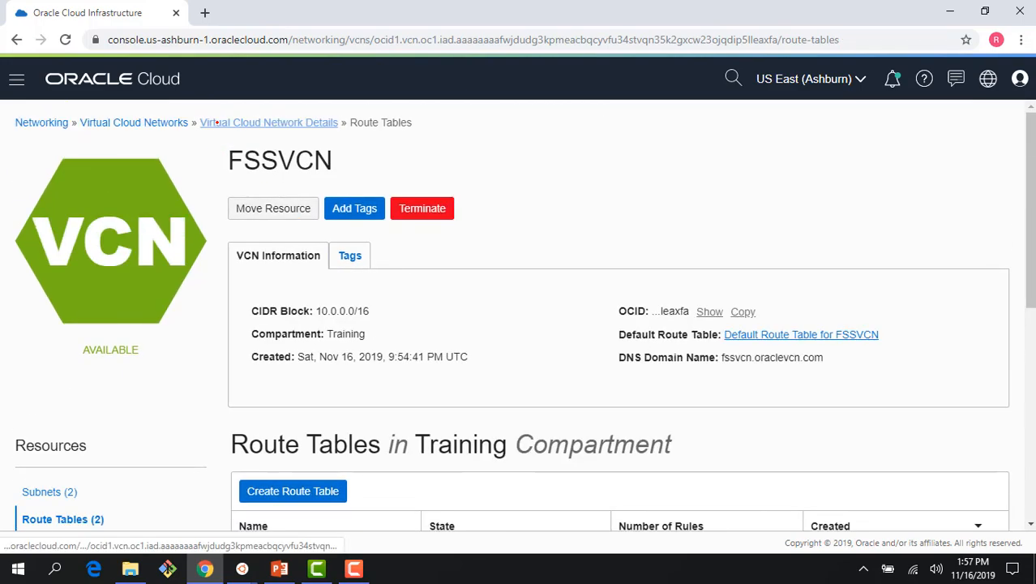
pyautogui.scroll(-2, 430, 390)
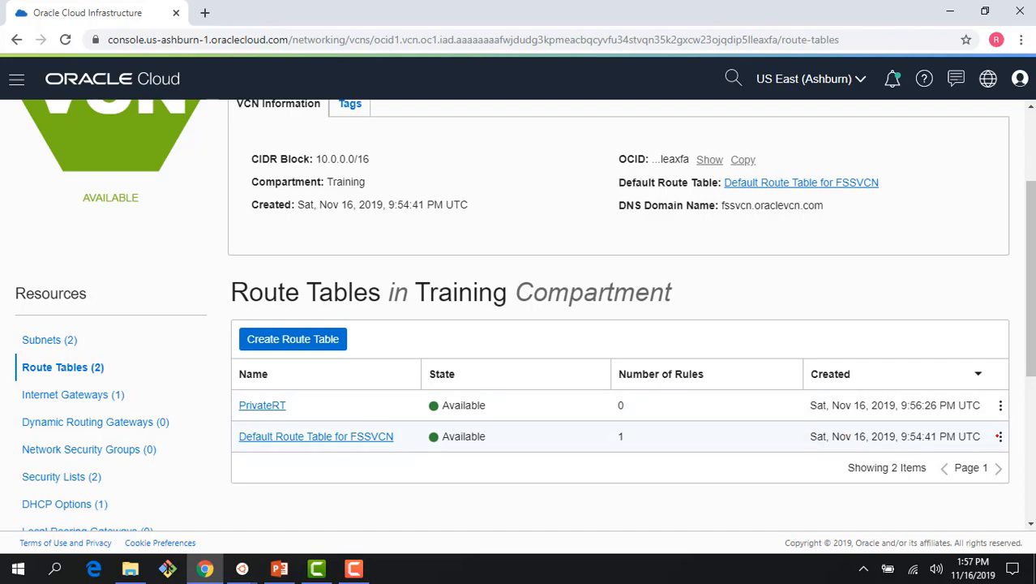
pyautogui.click(998, 436)
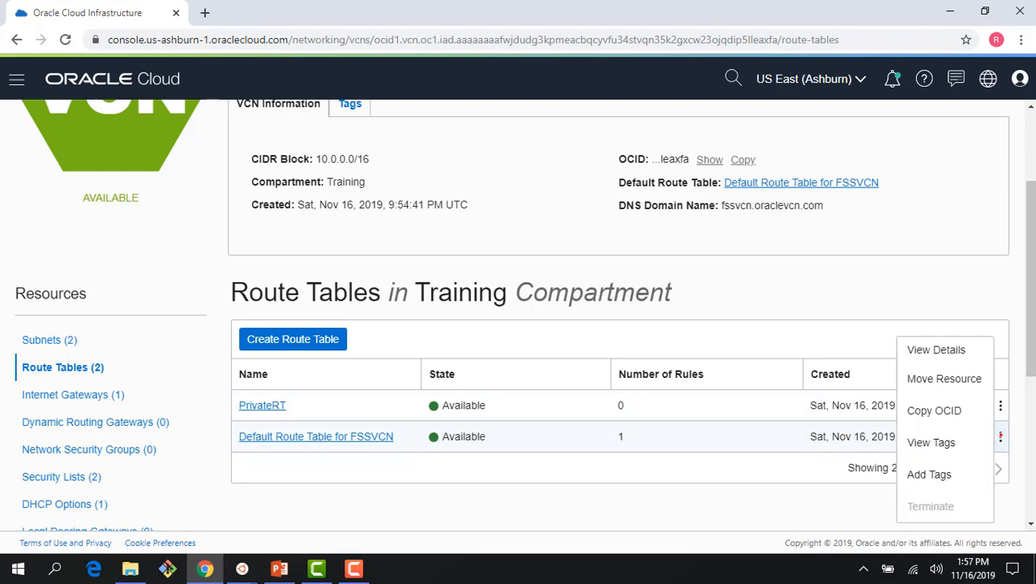
pyautogui.click(678, 407)
pyautogui.scroll(3, 552, 359)
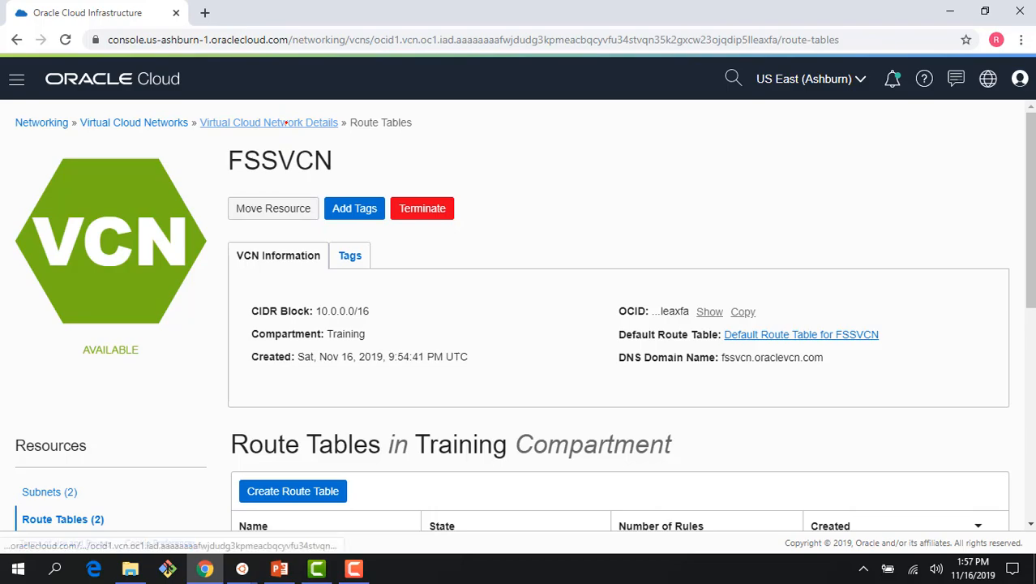
pyautogui.click(286, 122)
pyautogui.scroll(-3, 273, 360)
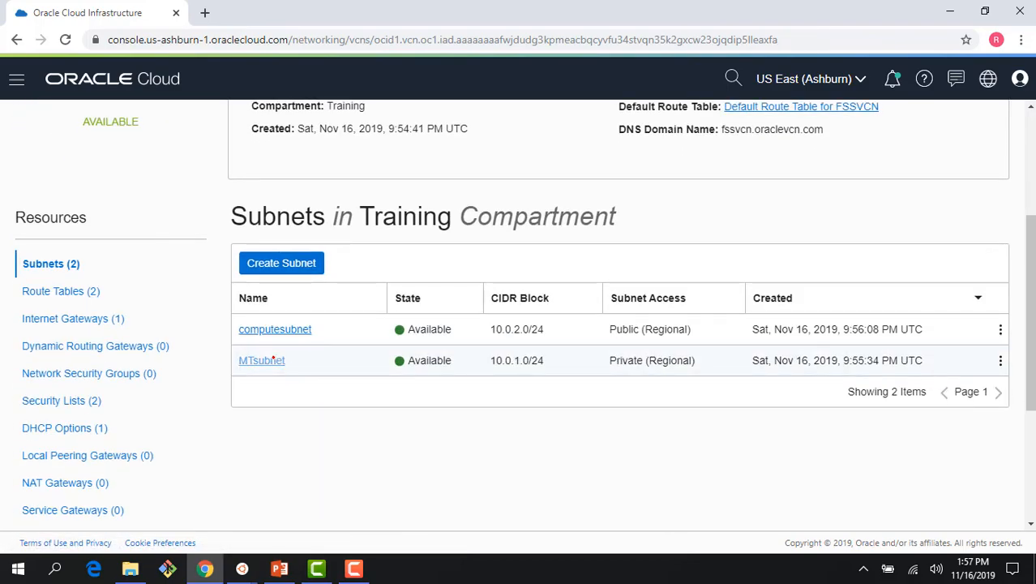
pyautogui.click(273, 360)
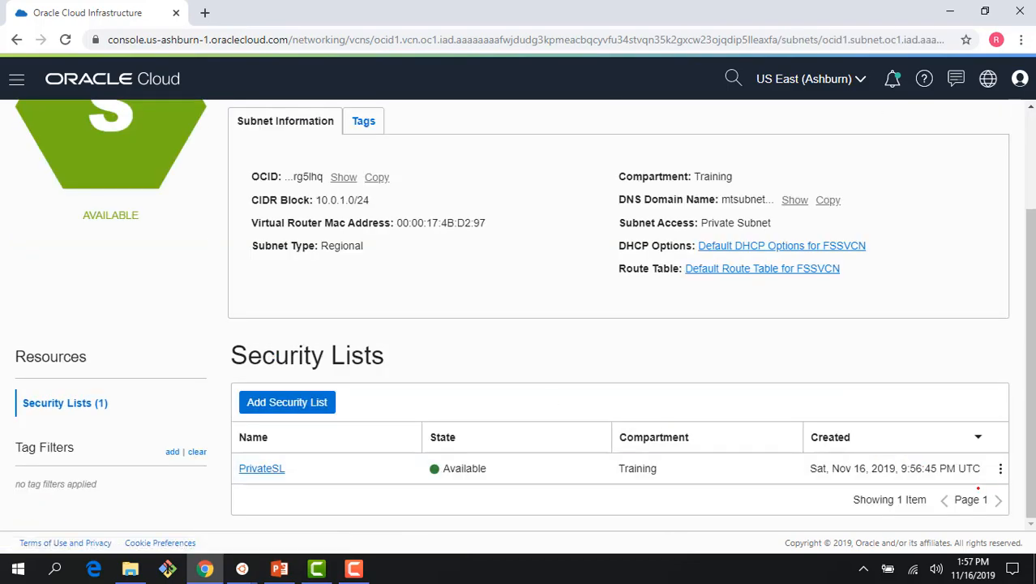
pyautogui.click(999, 468)
pyautogui.click(934, 344)
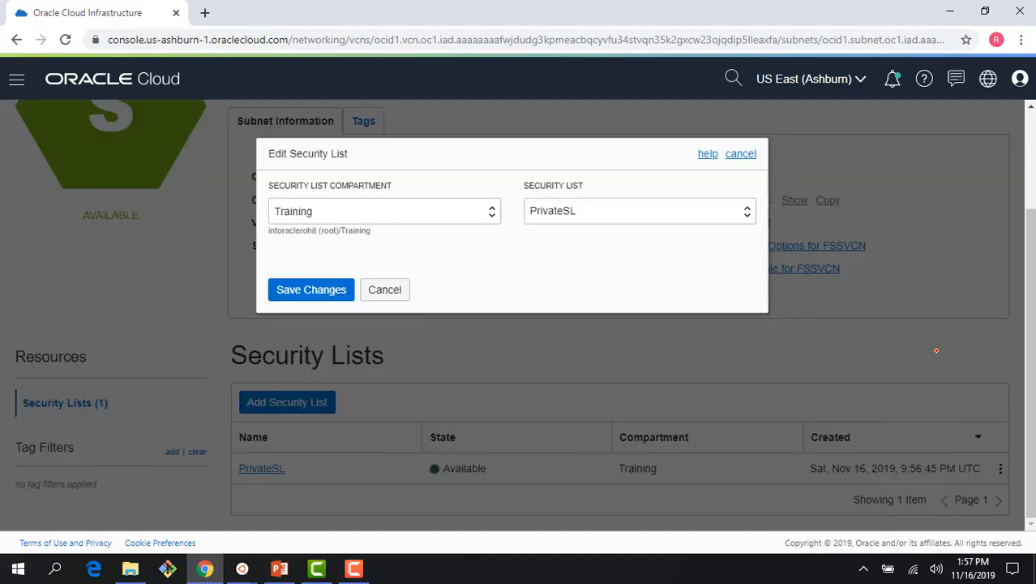
pyautogui.click(384, 289)
pyautogui.scroll(3, 431, 297)
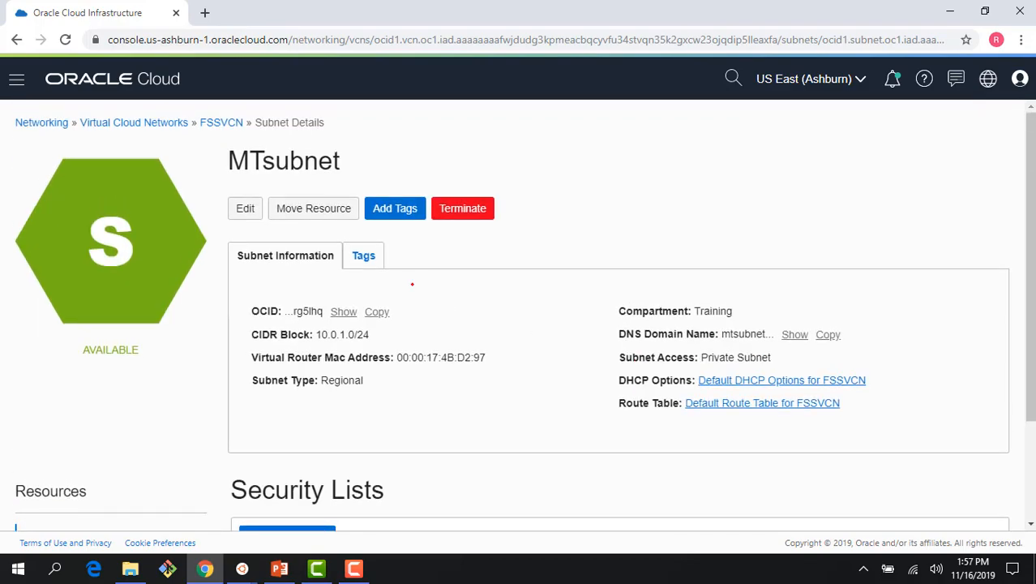
pyautogui.click(219, 122)
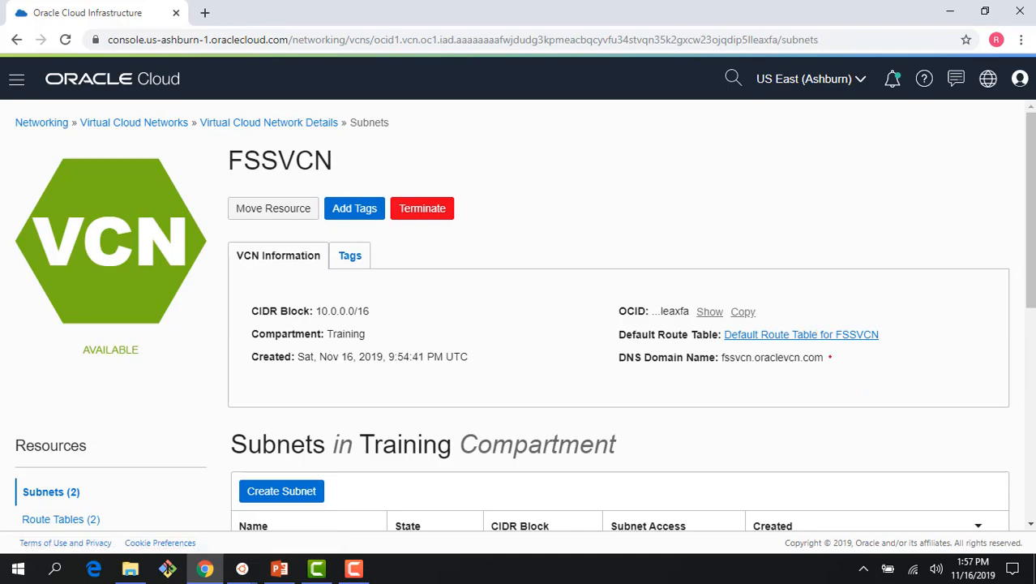
# Change MTsubnet's route table to PrivateRT and save the subnet changes
pyautogui.click(999, 359)
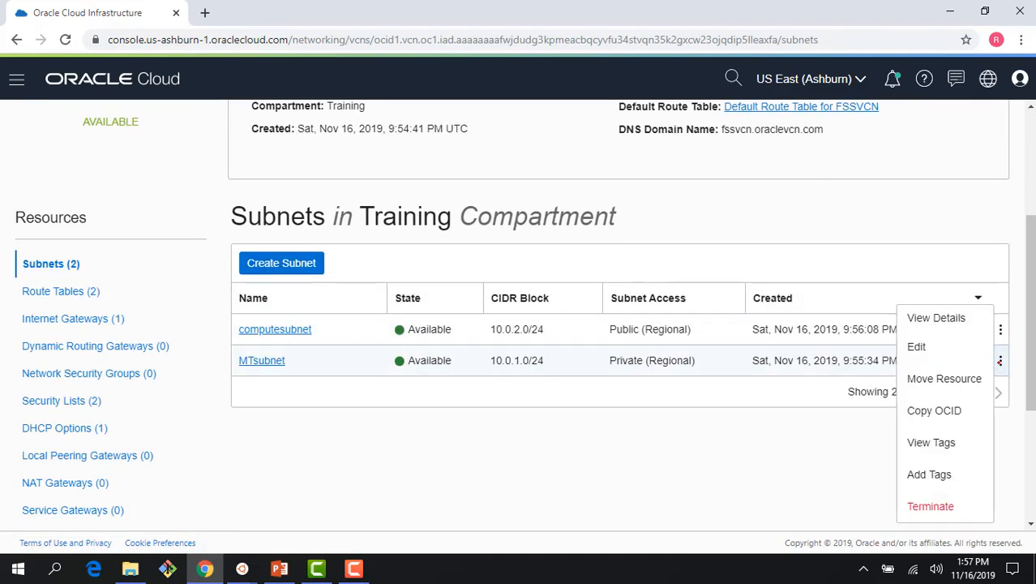
pyautogui.click(967, 350)
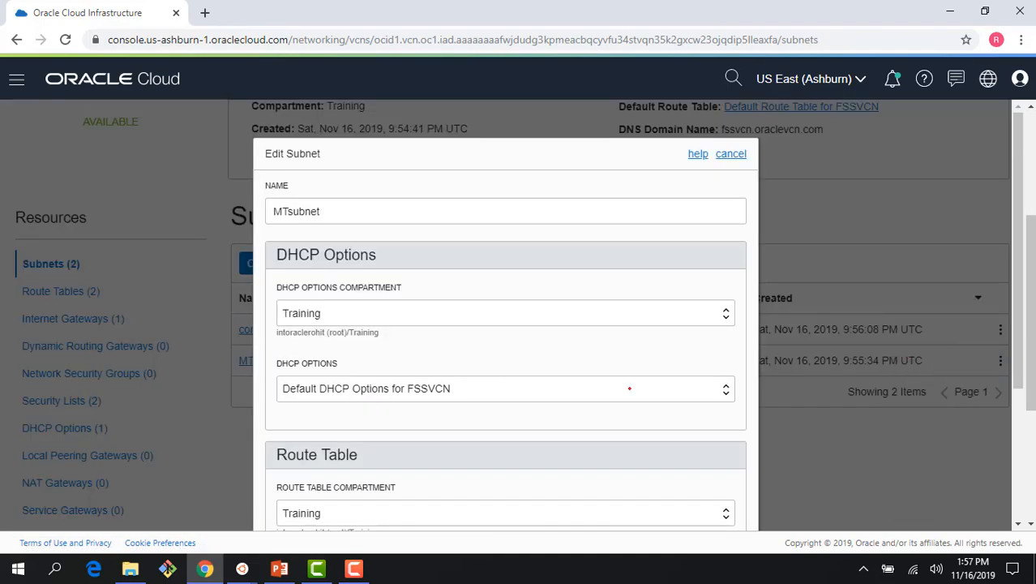
pyautogui.scroll(-2, 629, 388)
pyautogui.click(658, 435)
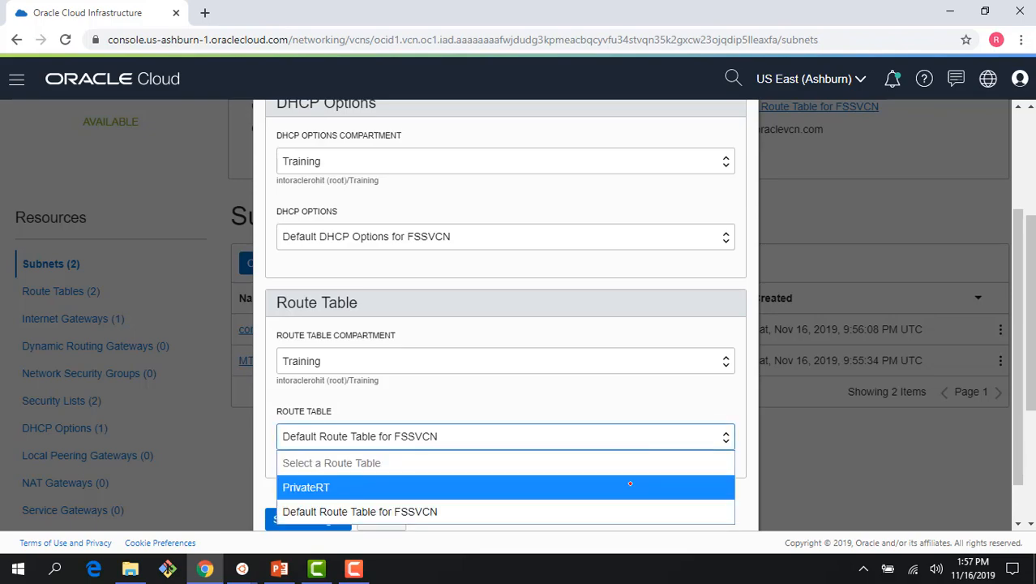
pyautogui.click(636, 483)
pyautogui.scroll(-1, 347, 494)
pyautogui.click(346, 492)
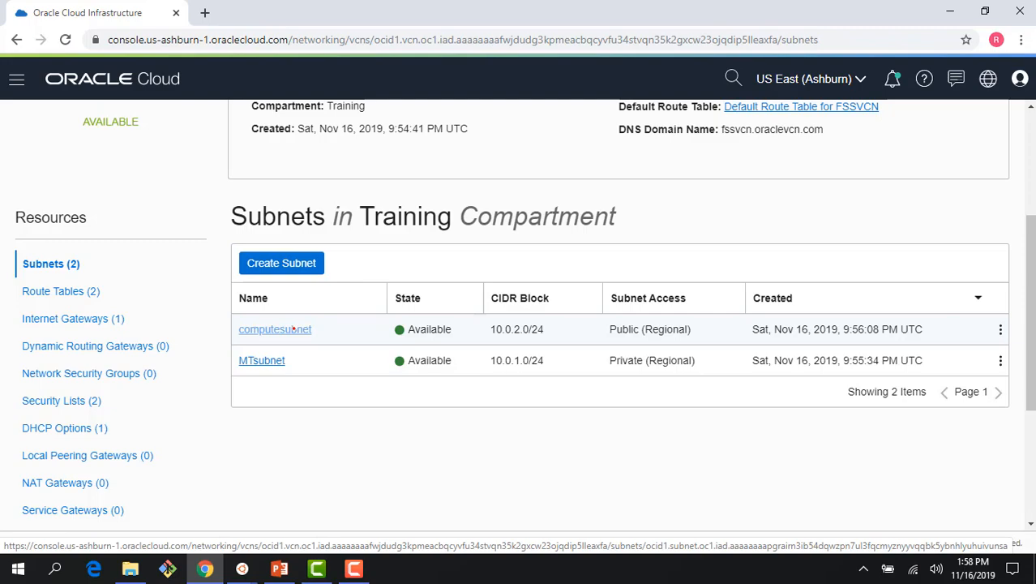
# Go to the File Systems list of the File Storage service
pyautogui.scroll(3, 294, 328)
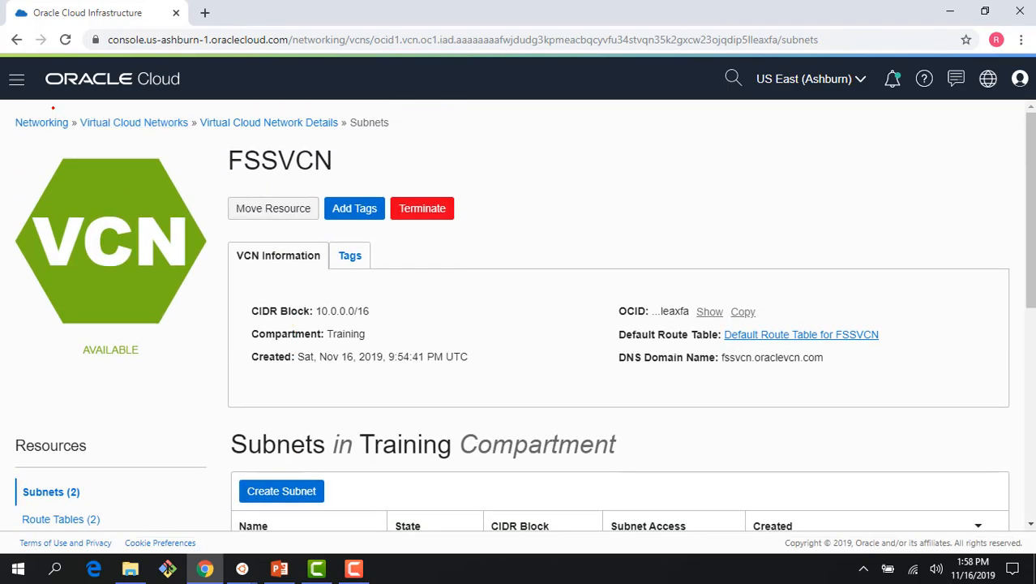
pyautogui.click(16, 78)
pyautogui.moveTo(171, 217)
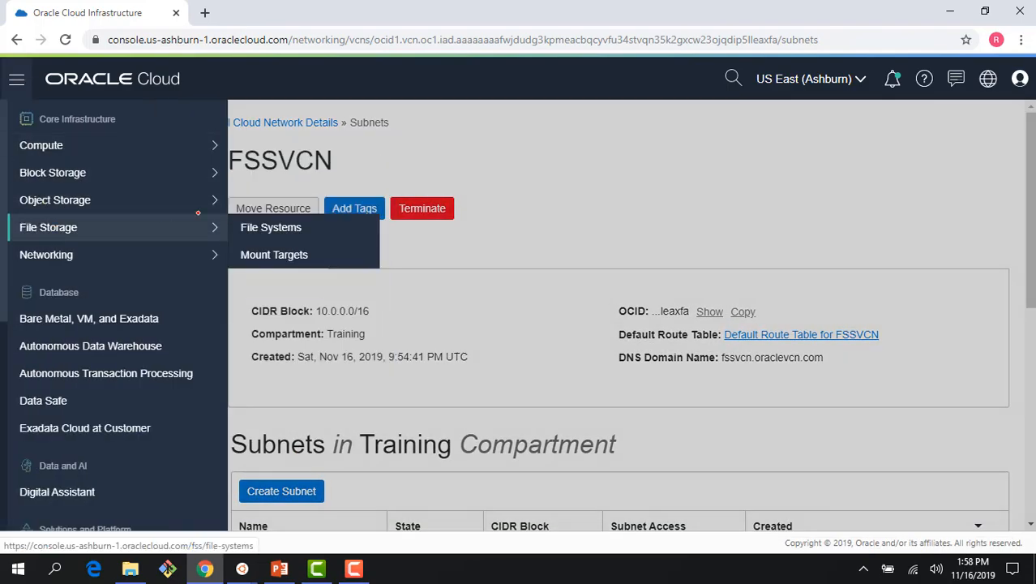
pyautogui.click(255, 223)
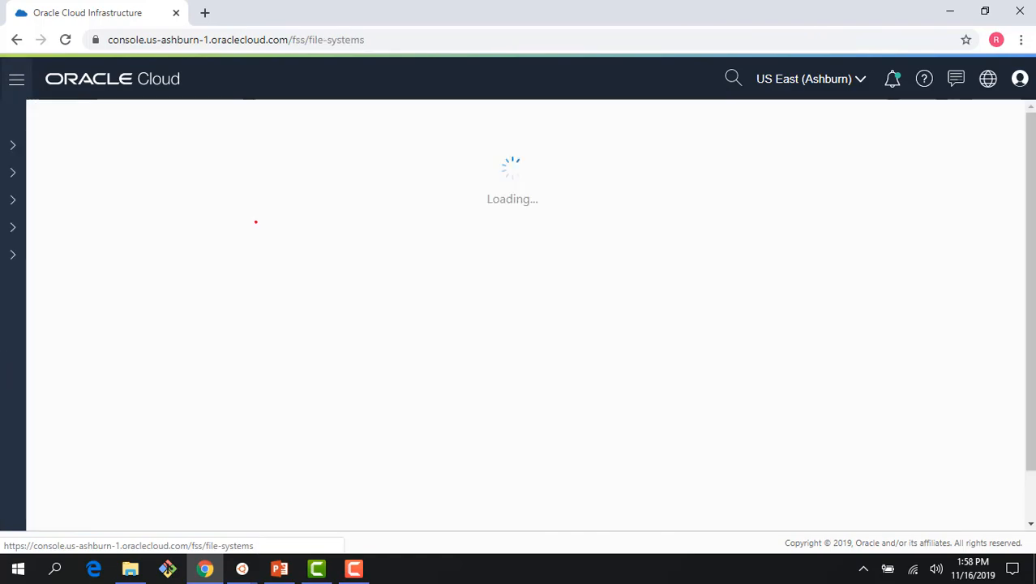
pyautogui.click(275, 201)
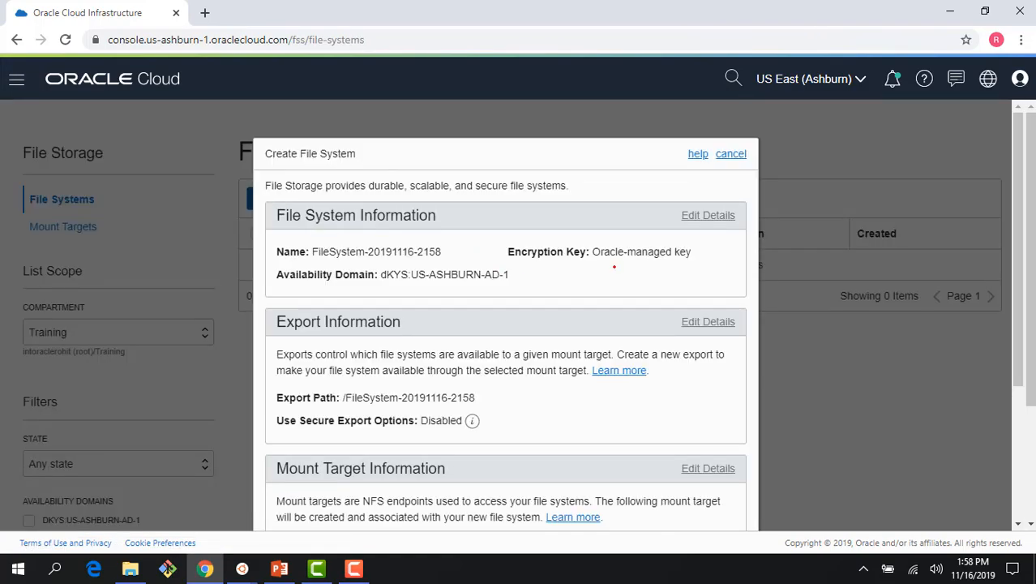
pyautogui.scroll(-2, 614, 266)
pyautogui.scroll(2, 613, 268)
pyautogui.click(732, 153)
# Start a new mount target in the Training compartment and name it MountTarget-demo
pyautogui.click(87, 226)
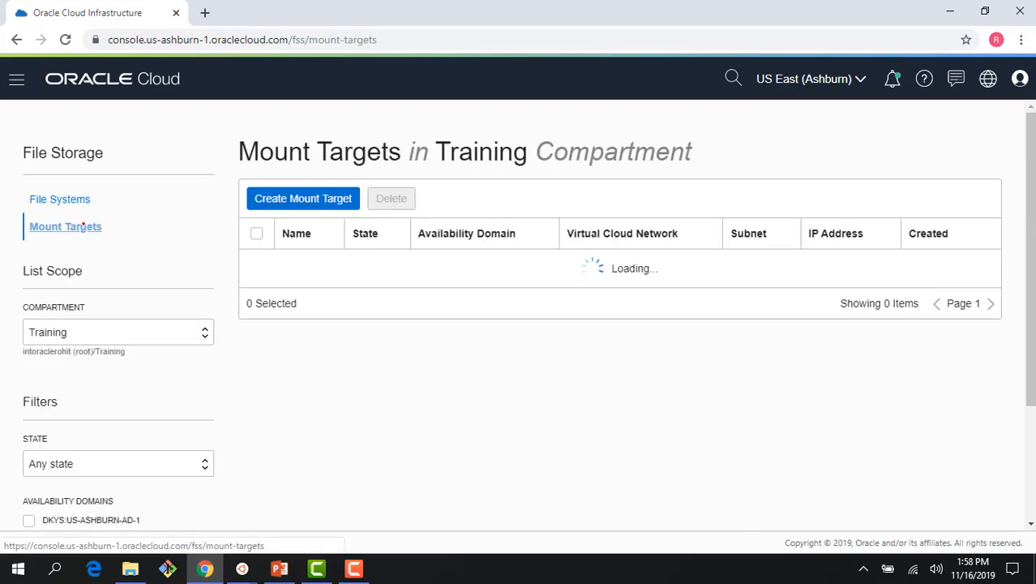
pyautogui.click(316, 197)
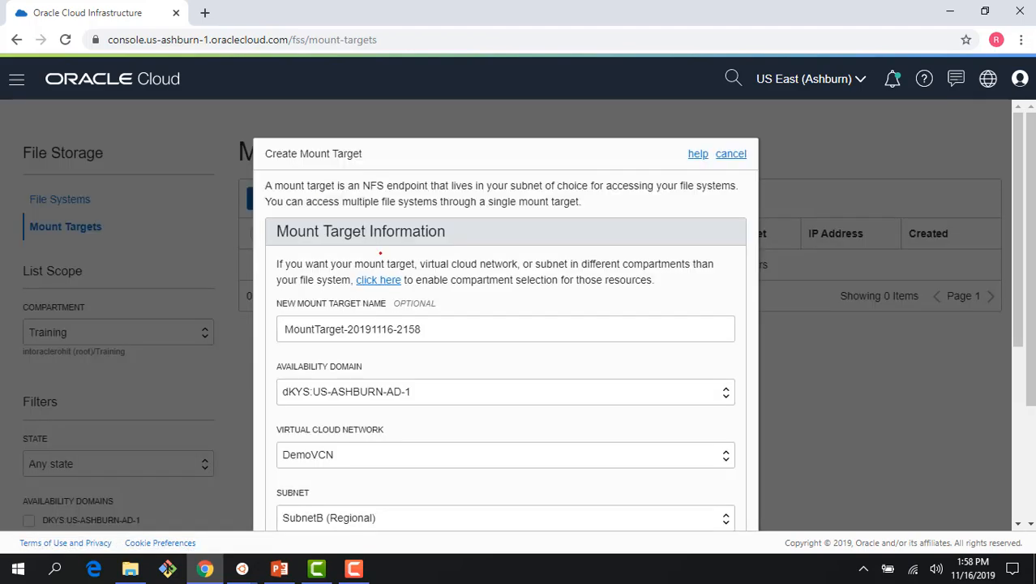
pyautogui.moveTo(348, 329); pyautogui.dragTo(436, 329)
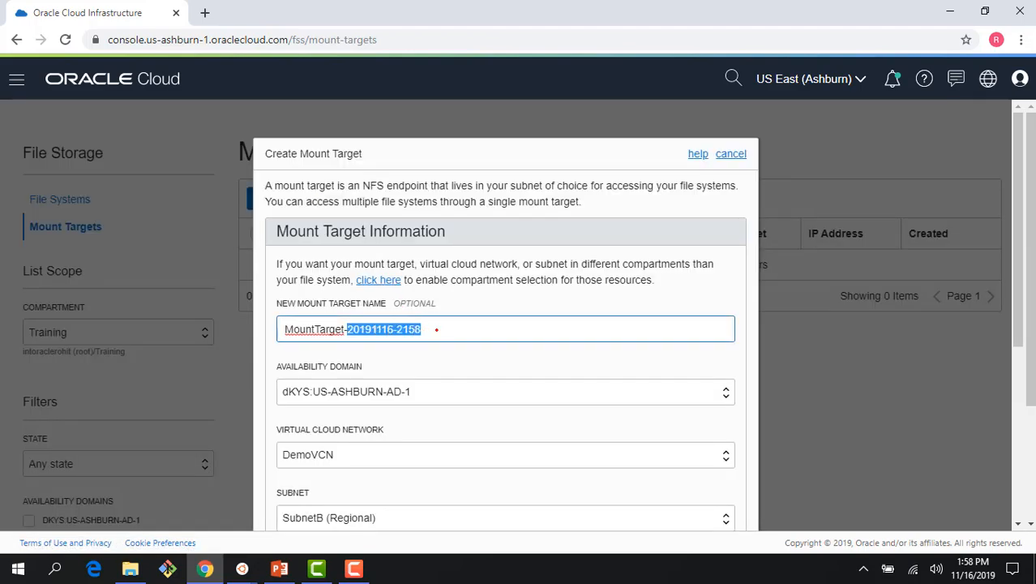
pyautogui.press('BackSpace')
pyautogui.write('demo')
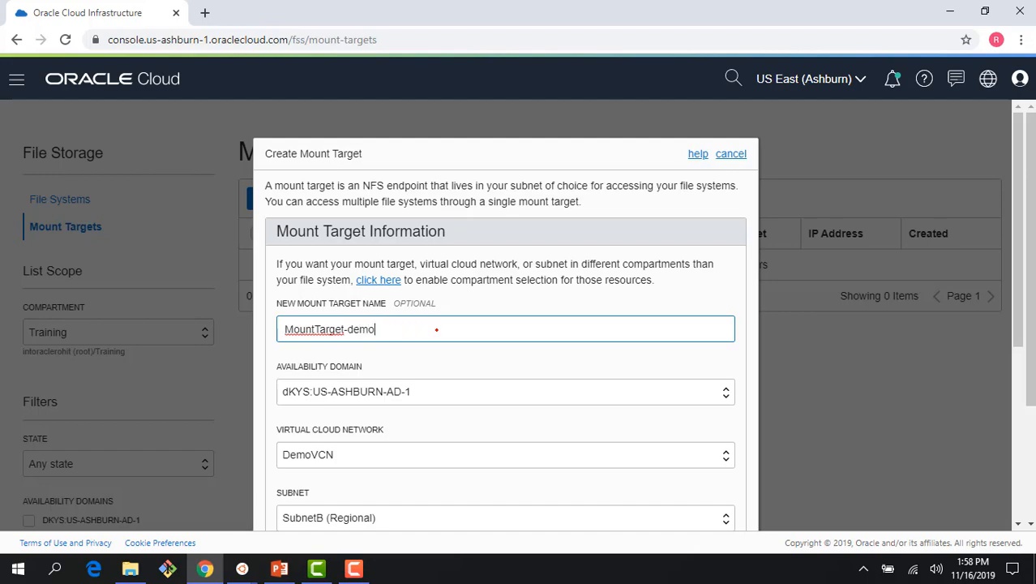
# Place the mount target in availability domain dKYS:US-ASHBURN-AD-1, network FSSVCN and private subnet MTsubnet (Regional)
pyautogui.scroll(-1, 486, 315)
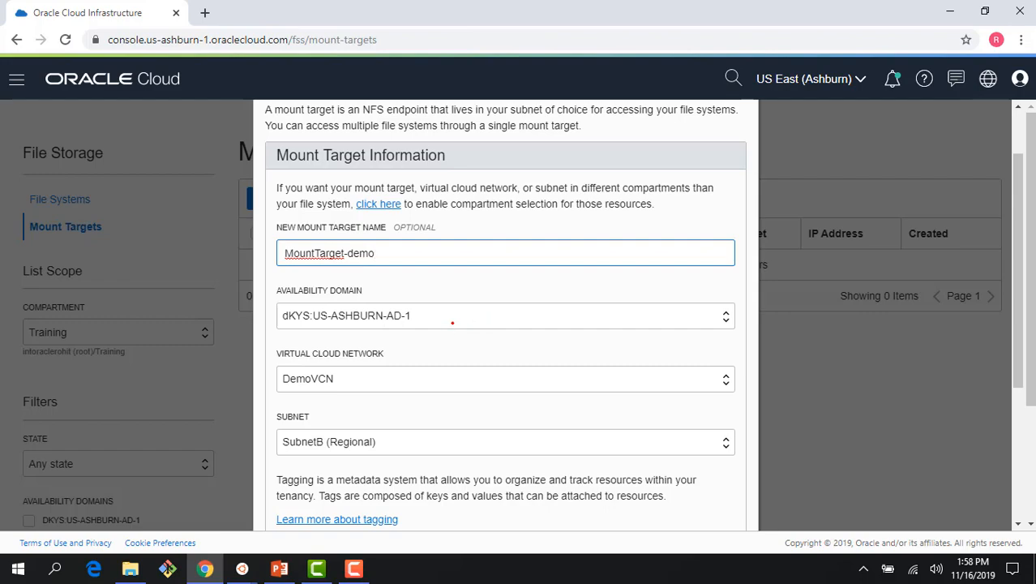
pyautogui.click(452, 322)
pyautogui.click(448, 342)
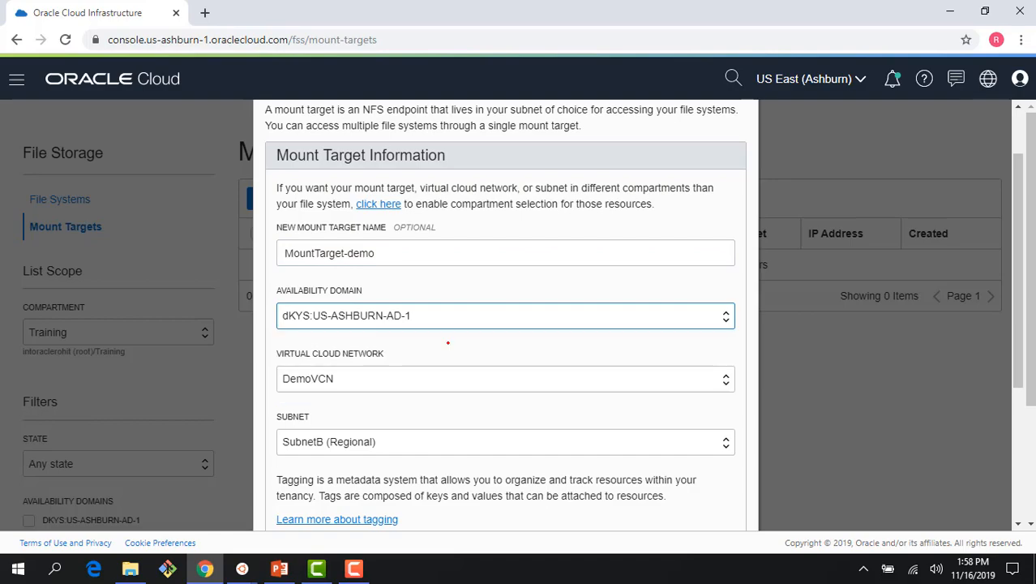
pyautogui.scroll(-1, 448, 342)
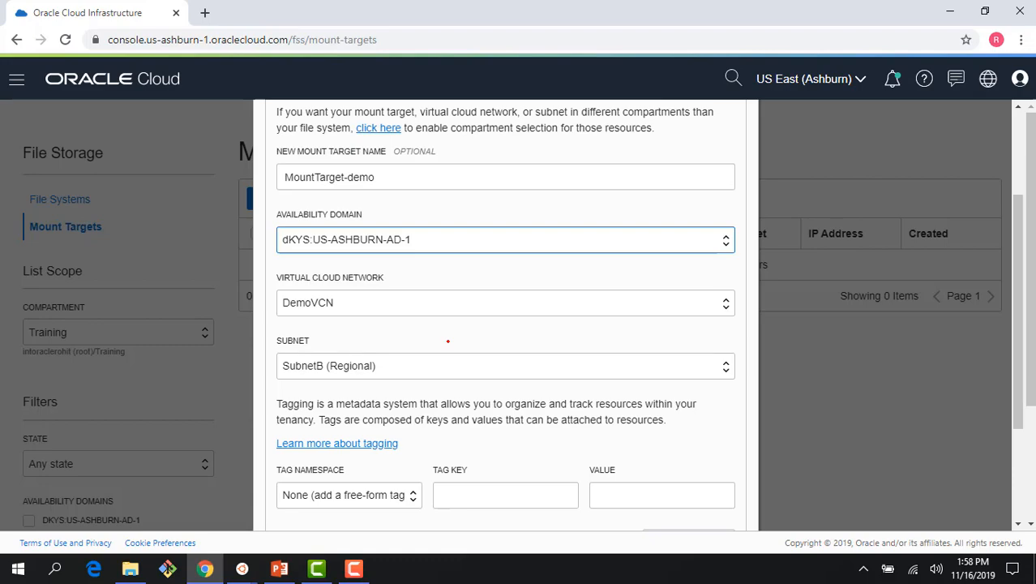
pyautogui.click(457, 306)
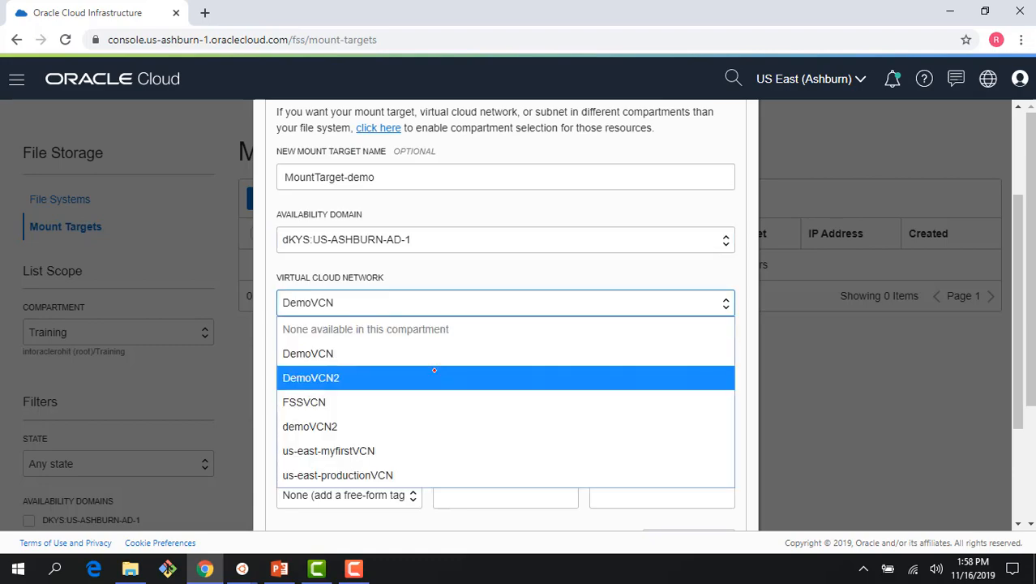
pyautogui.click(432, 398)
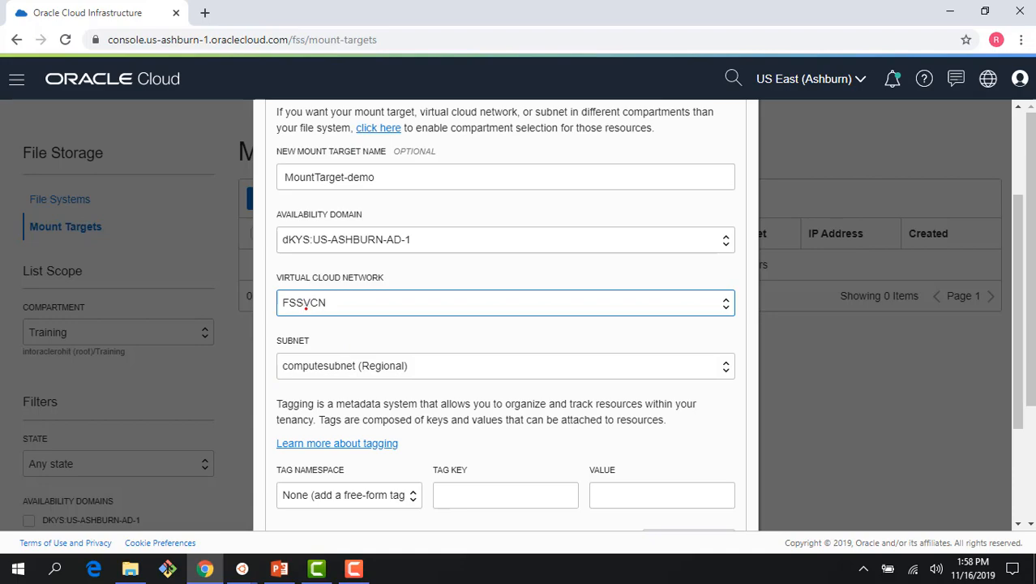
pyautogui.click(377, 368)
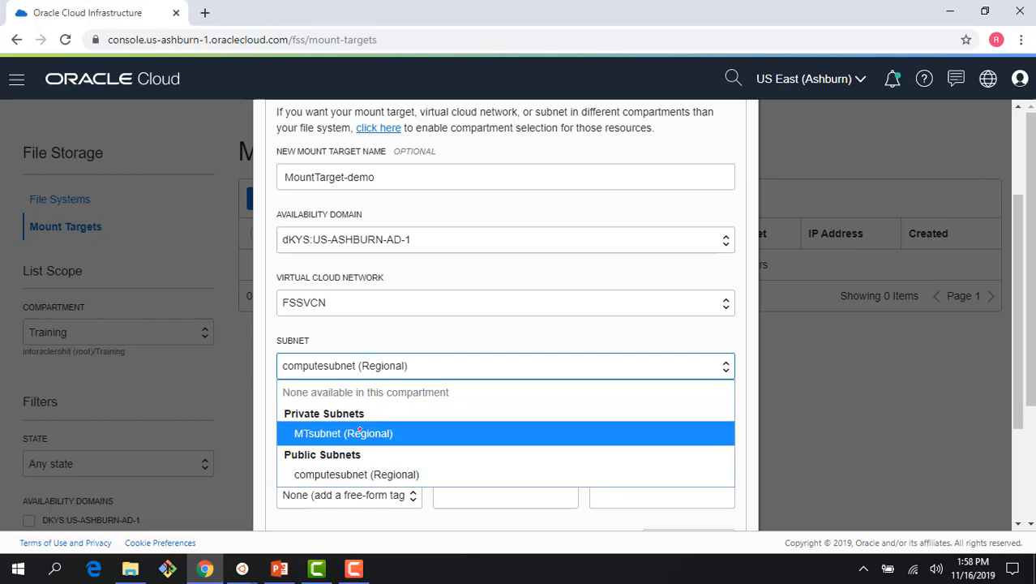
pyautogui.click(359, 432)
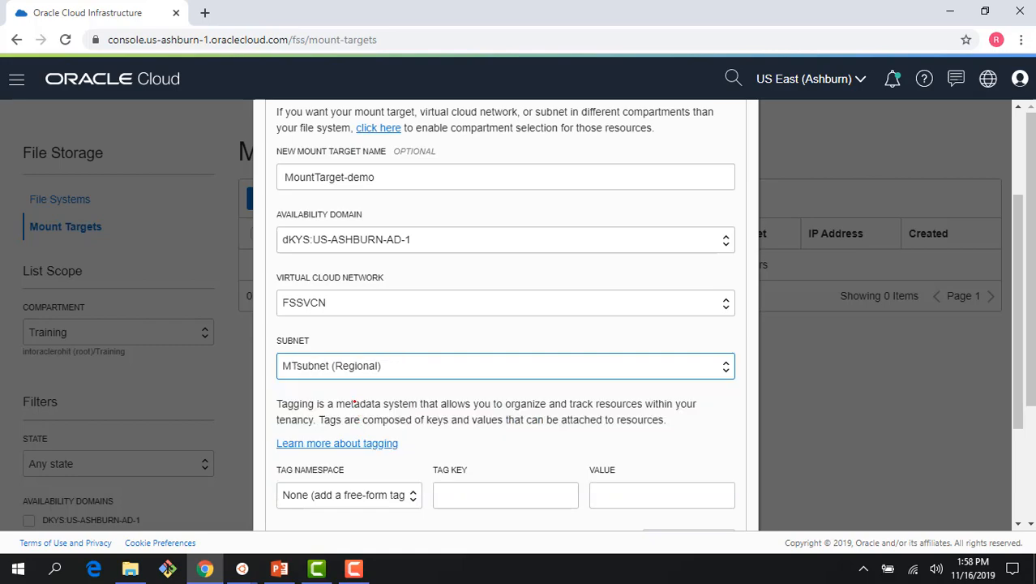
# Show the mount target's advanced options, leave the IP address and hostname blank, and create the mount target
pyautogui.scroll(-2, 354, 401)
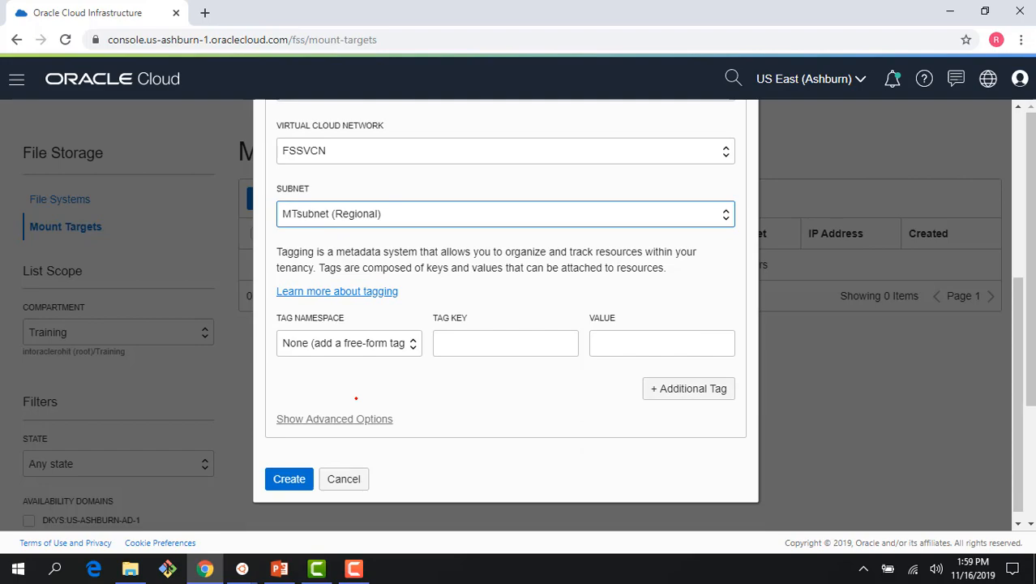
pyautogui.click(354, 418)
pyautogui.scroll(-1, 349, 387)
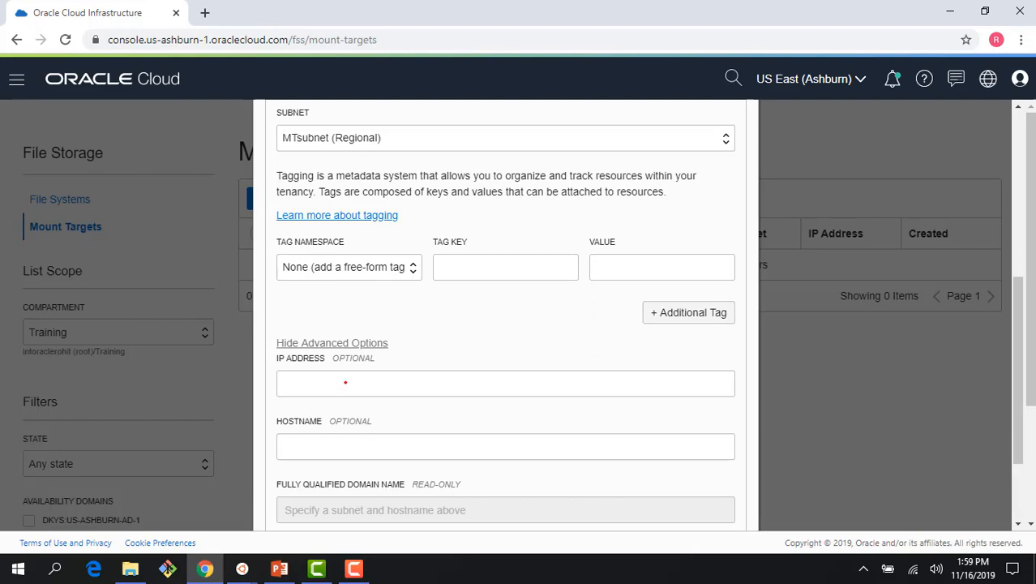
pyautogui.scroll(-2, 343, 415)
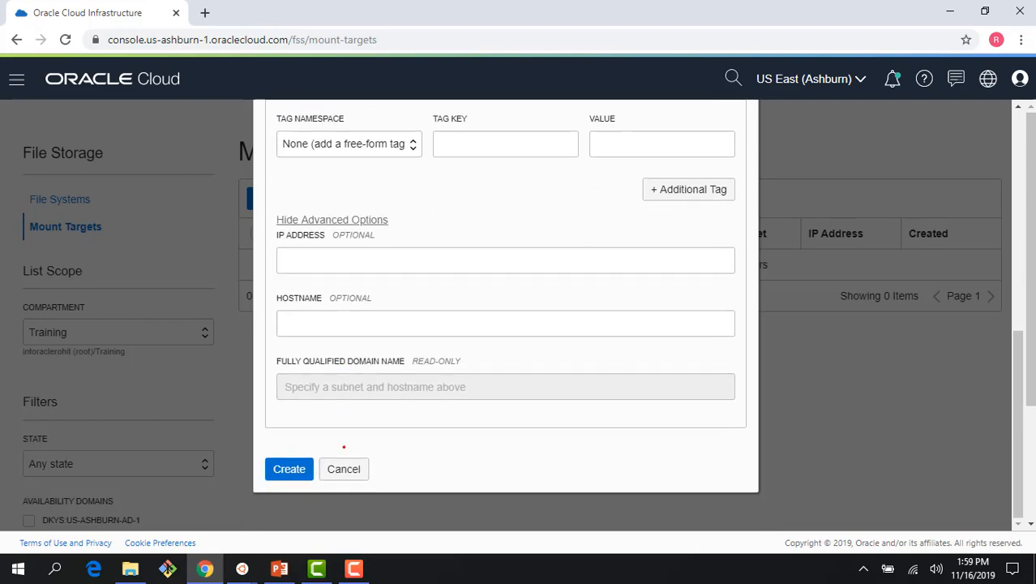
pyautogui.click(294, 469)
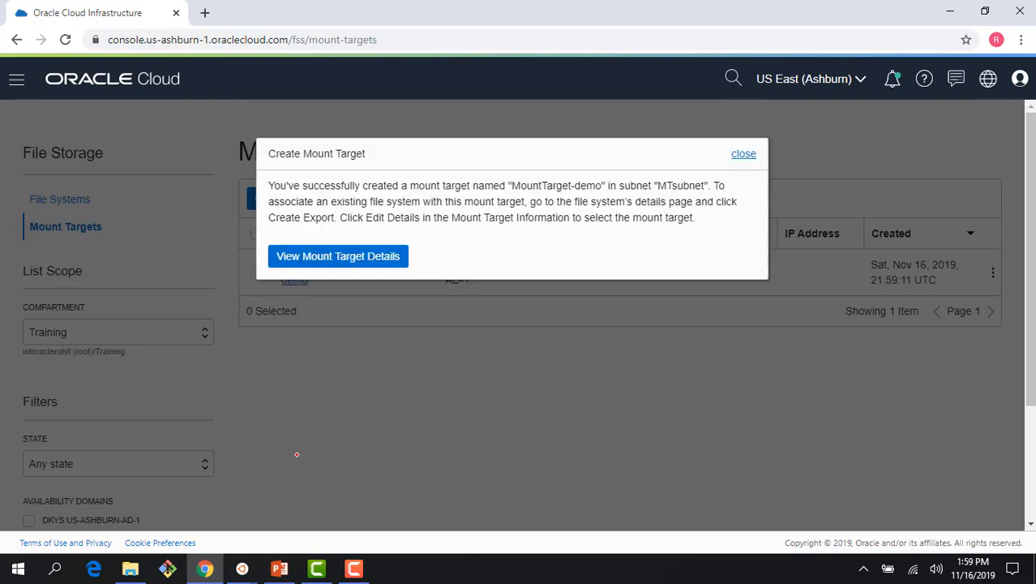
# Examine the details of MountTarget-demo, highlight its IP address, and return to the mount target list
pyautogui.click(404, 253)
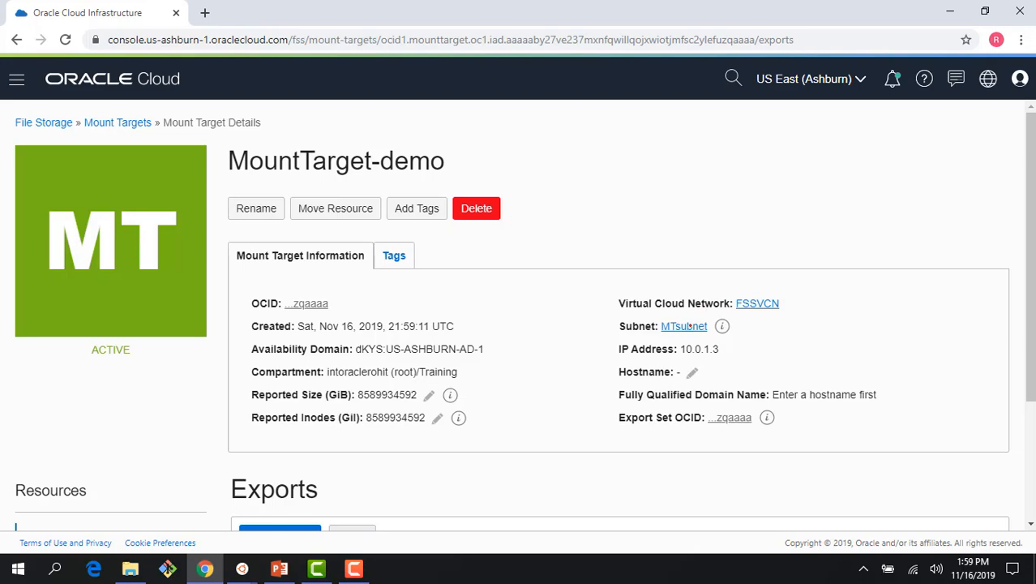
pyautogui.moveTo(680, 348); pyautogui.dragTo(716, 348)
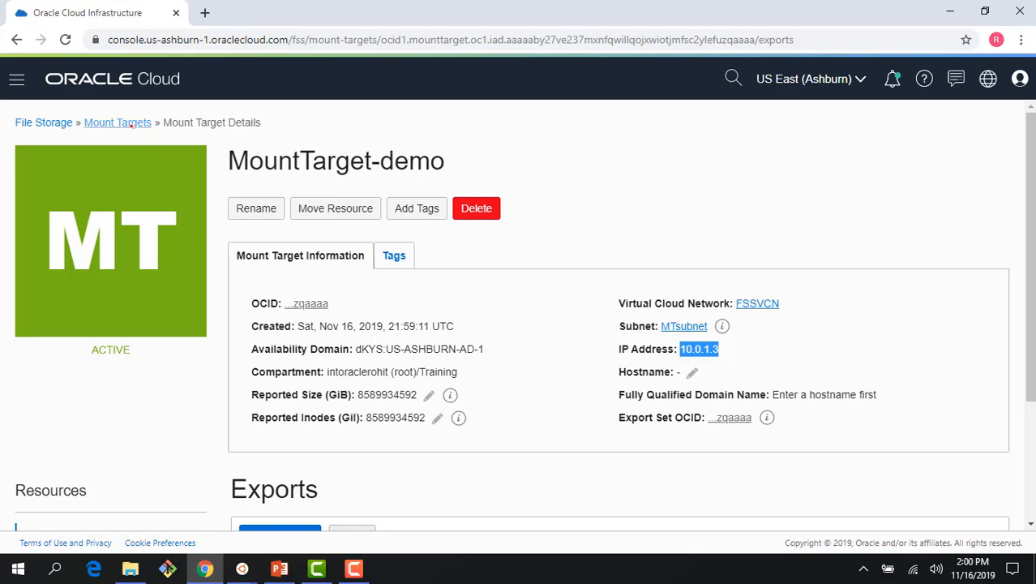
pyautogui.click(118, 123)
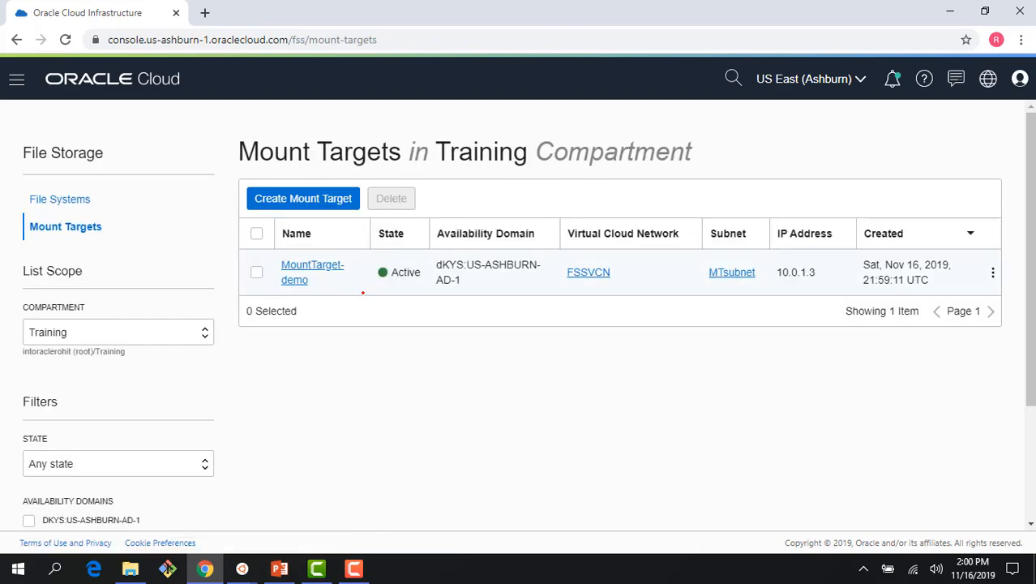
# Start a new file system in the Training compartment and name it FileSystem-demo
pyautogui.click(81, 199)
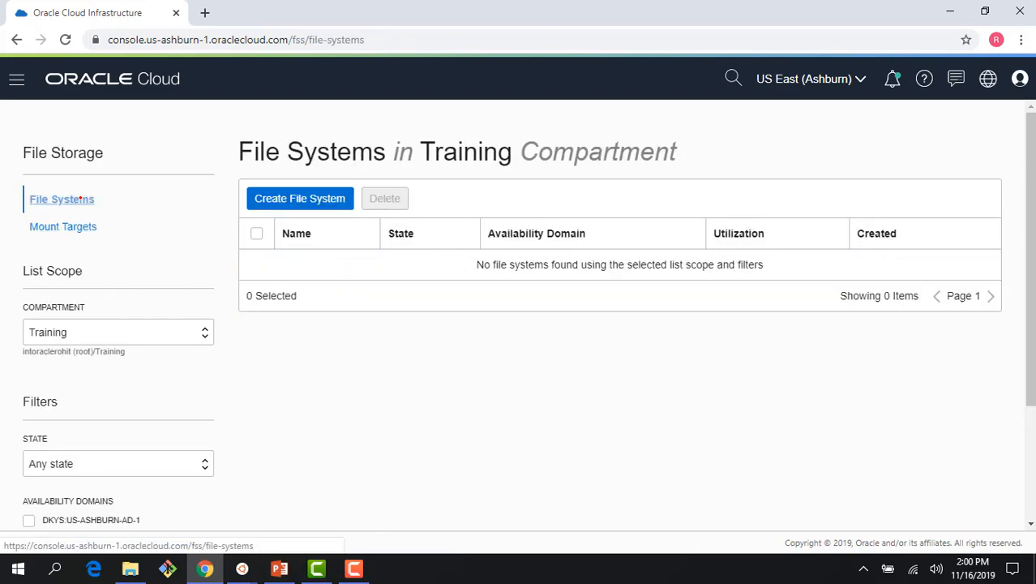
pyautogui.click(299, 200)
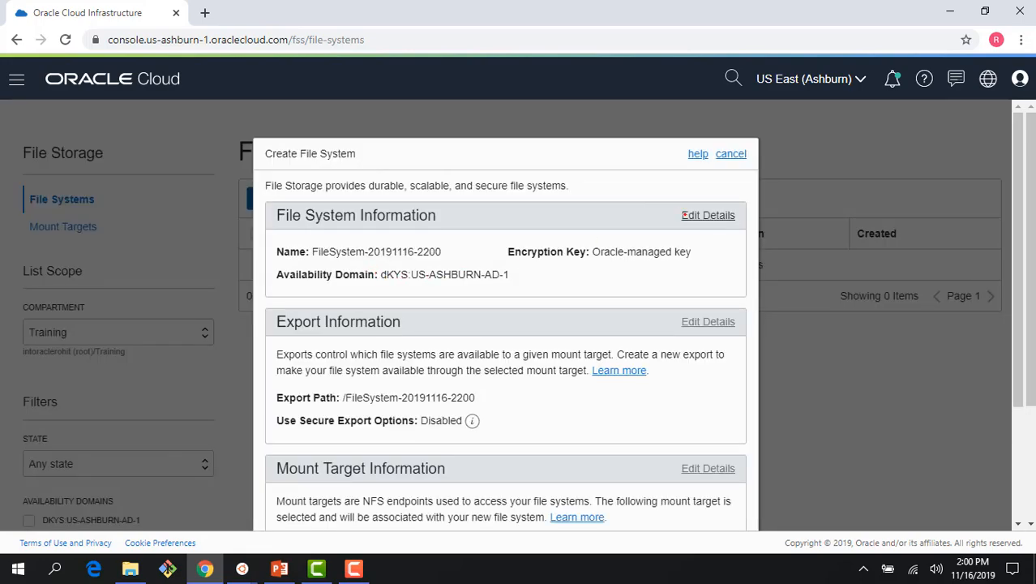
pyautogui.scroll(-2, 662, 280)
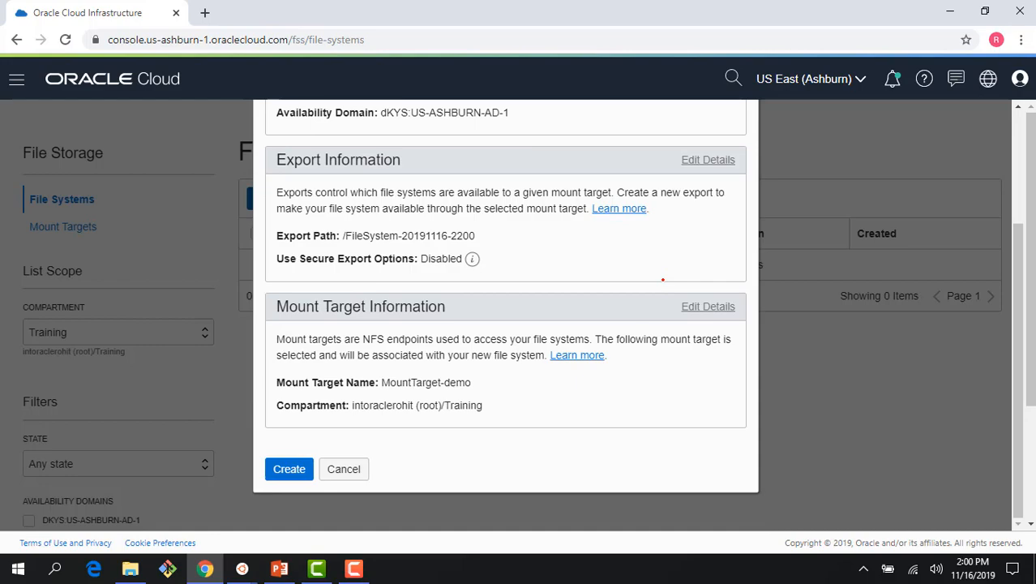
pyautogui.scroll(-2, 662, 280)
pyautogui.click(289, 469)
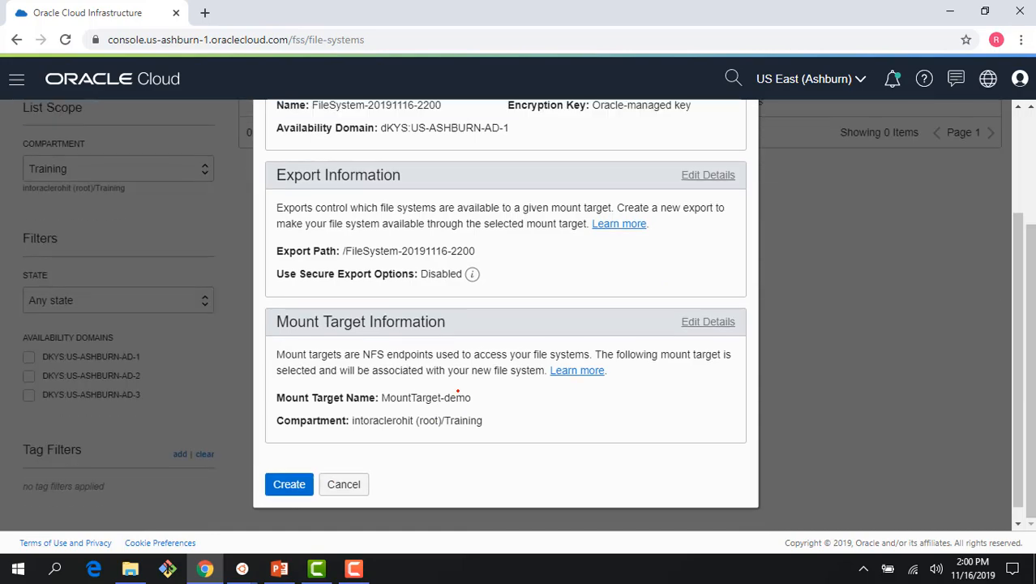
pyautogui.click(705, 215)
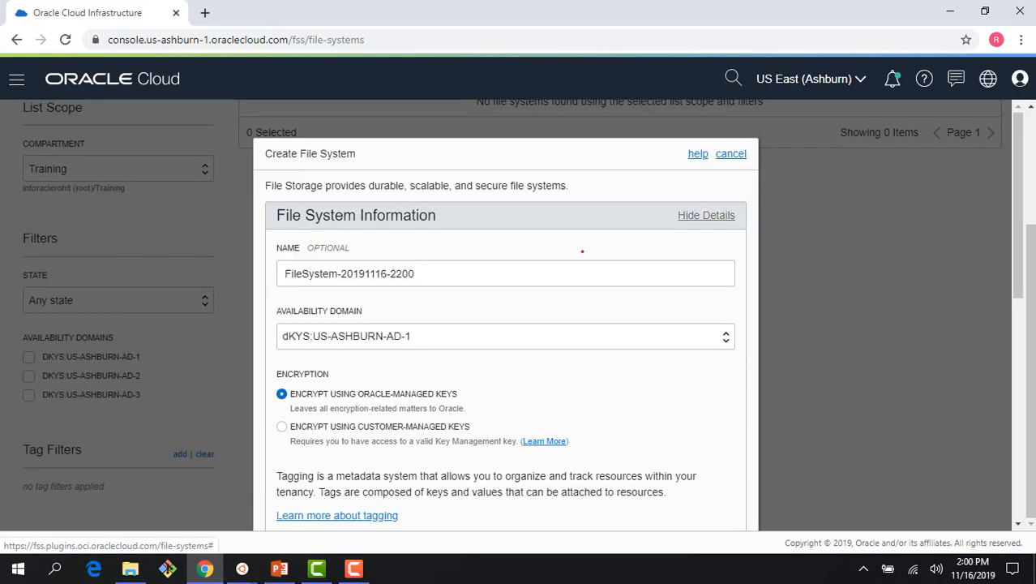
pyautogui.moveTo(350, 275); pyautogui.dragTo(423, 273)
pyautogui.press('BackSpace')
pyautogui.press('BackSpace')
pyautogui.write('demo')
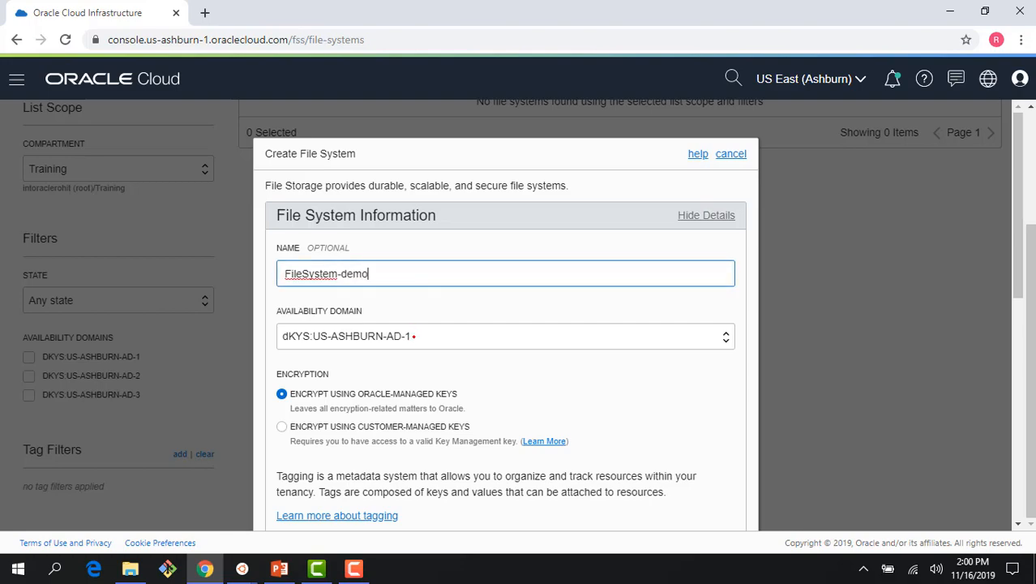
# Create the file system with Oracle-managed keys, export path /FileSystem-demo and the existing mount target MountTarget-demo
pyautogui.scroll(-2, 414, 320)
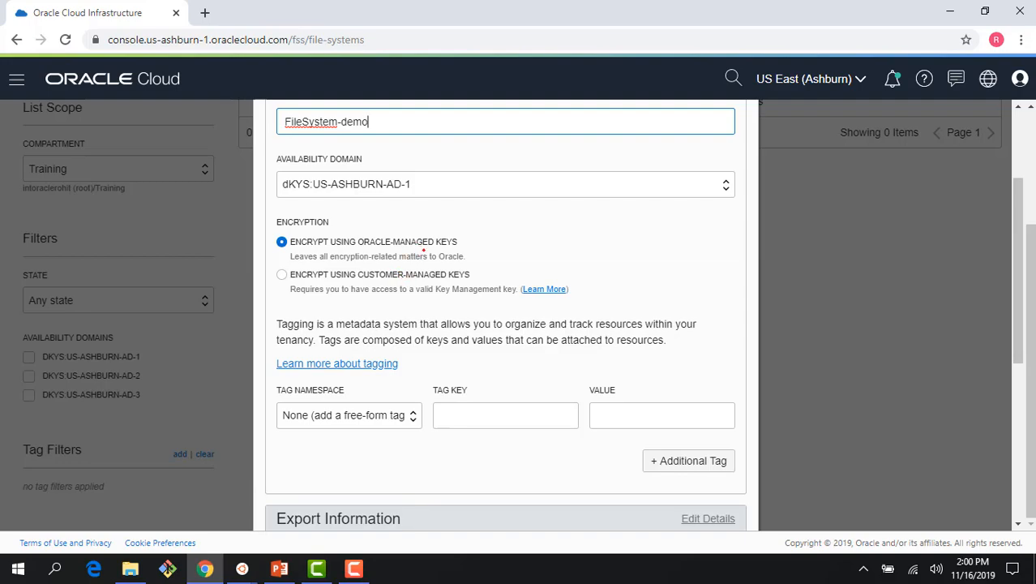
pyautogui.scroll(-3, 422, 255)
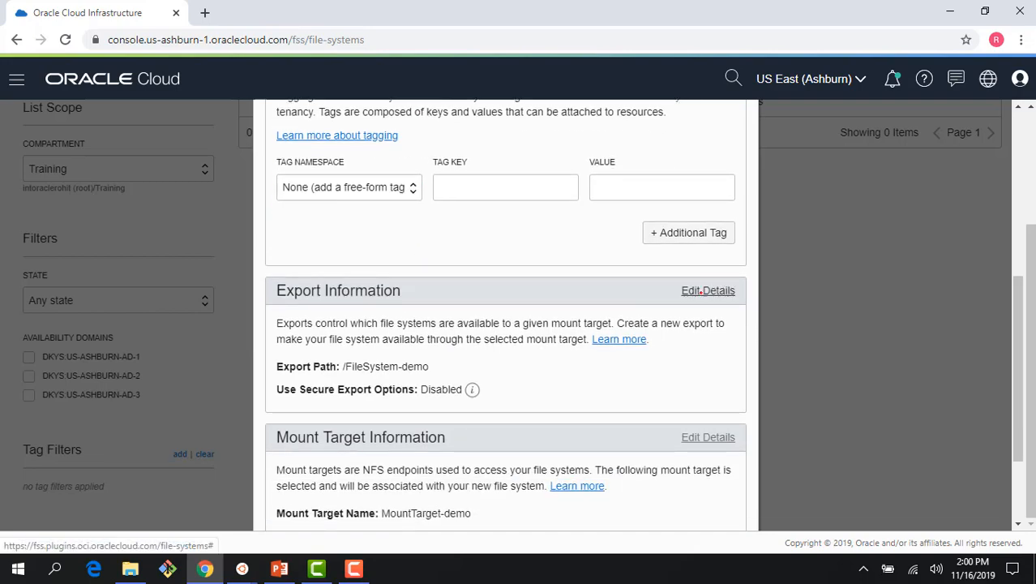
pyautogui.click(698, 292)
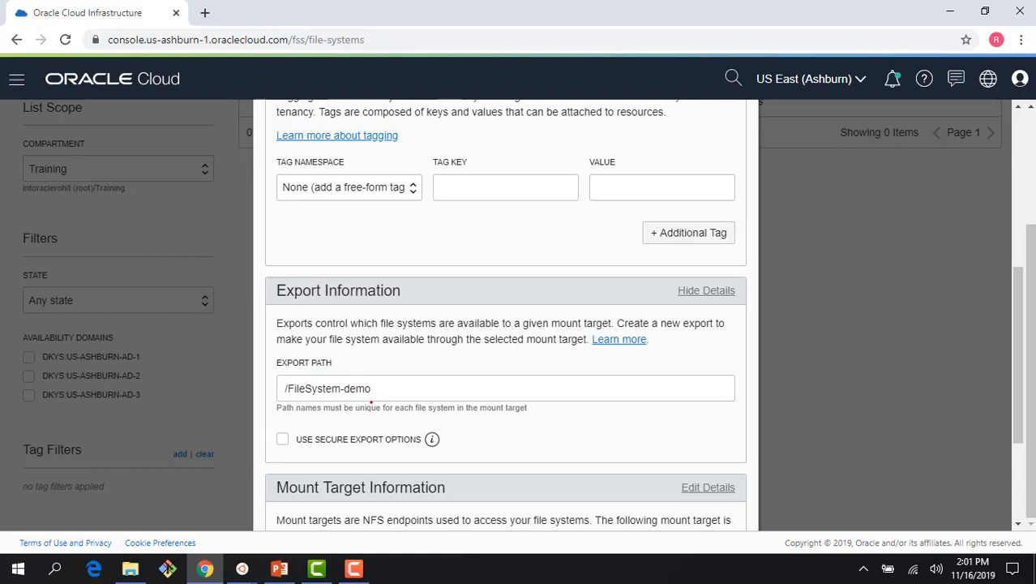
pyautogui.scroll(-3, 370, 402)
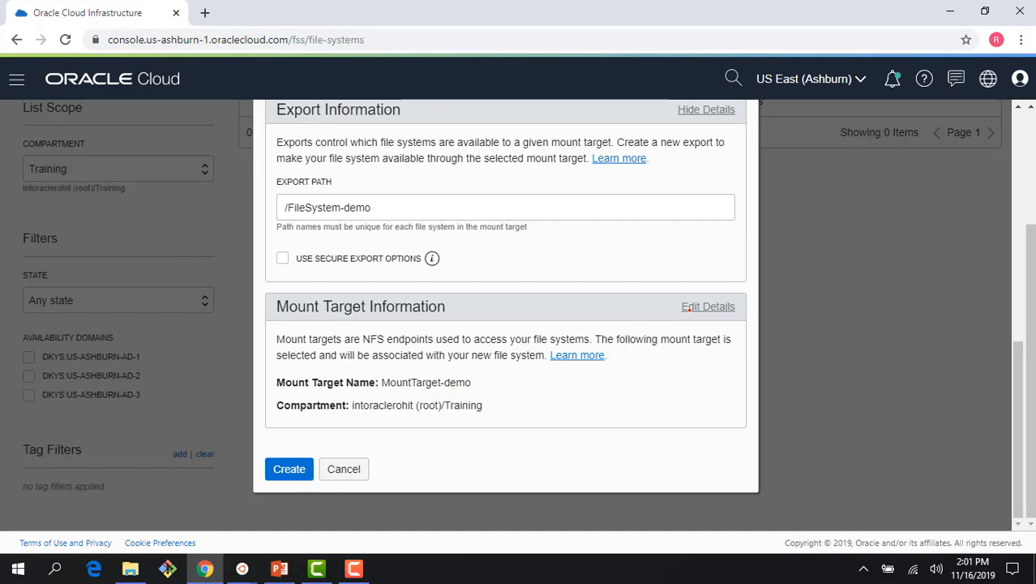
pyautogui.click(686, 311)
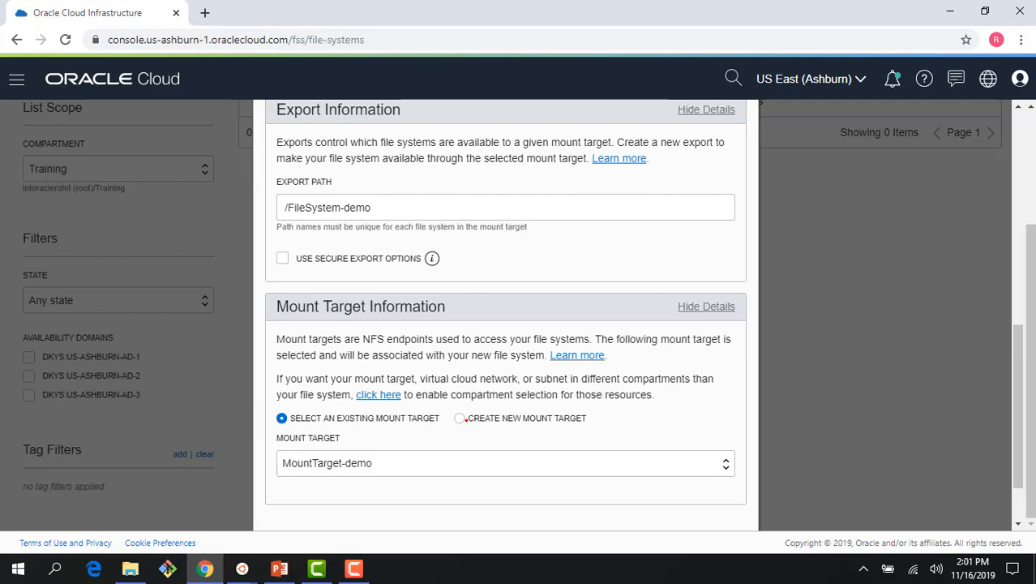
pyautogui.scroll(-2, 464, 430)
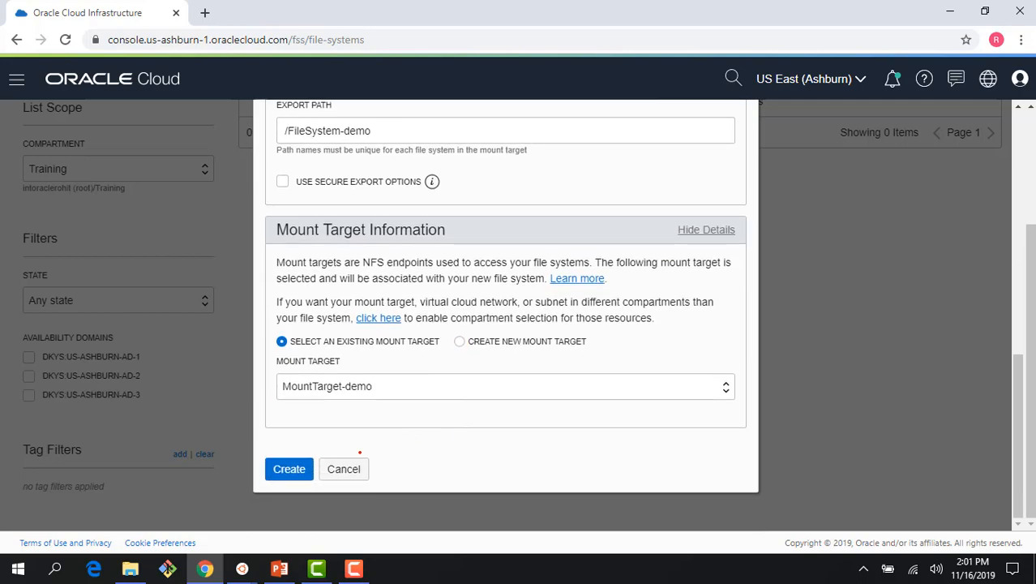
pyautogui.scroll(2, 502, 460)
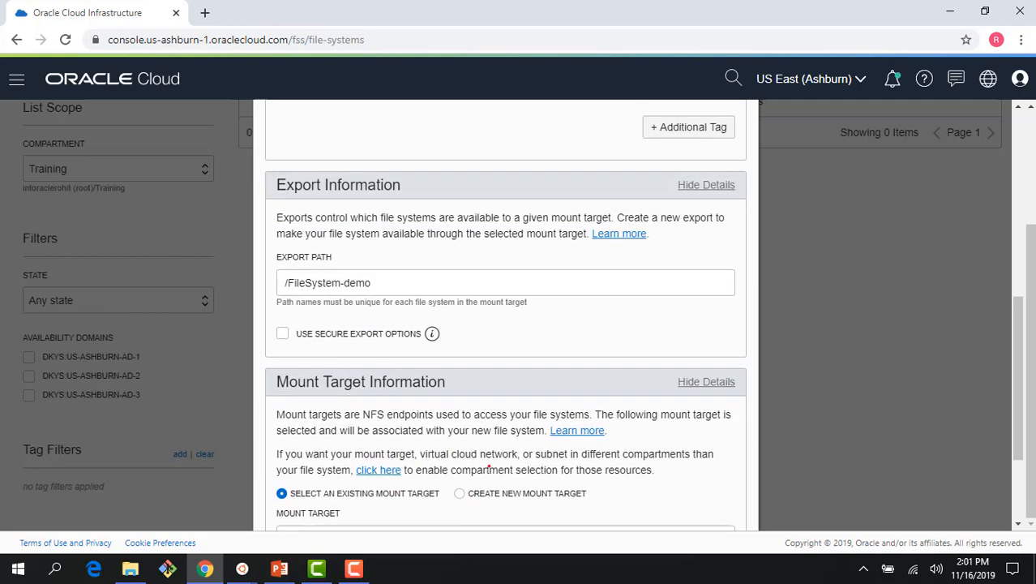
pyautogui.scroll(5, 405, 486)
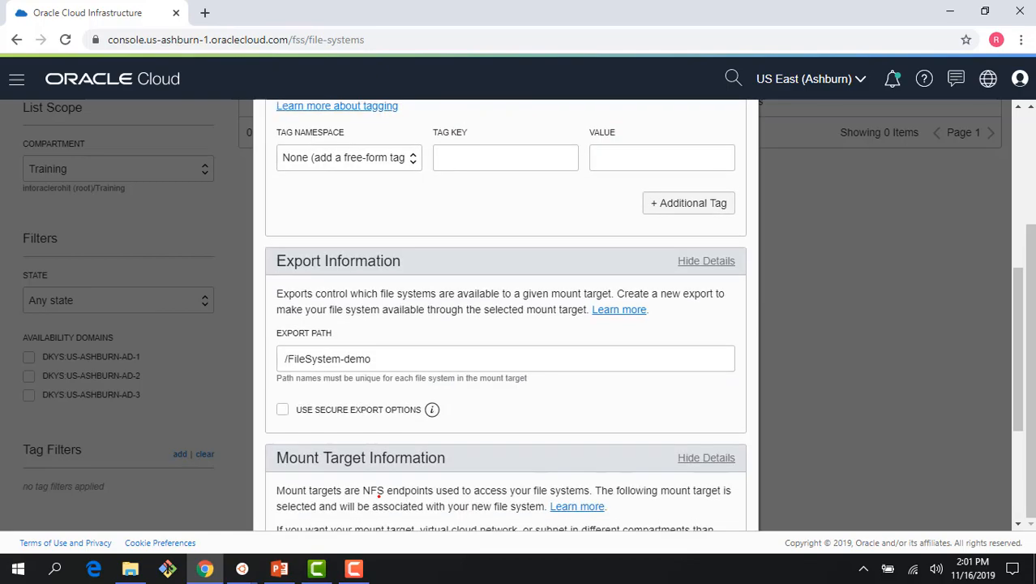
pyautogui.scroll(-7, 378, 496)
pyautogui.click(303, 472)
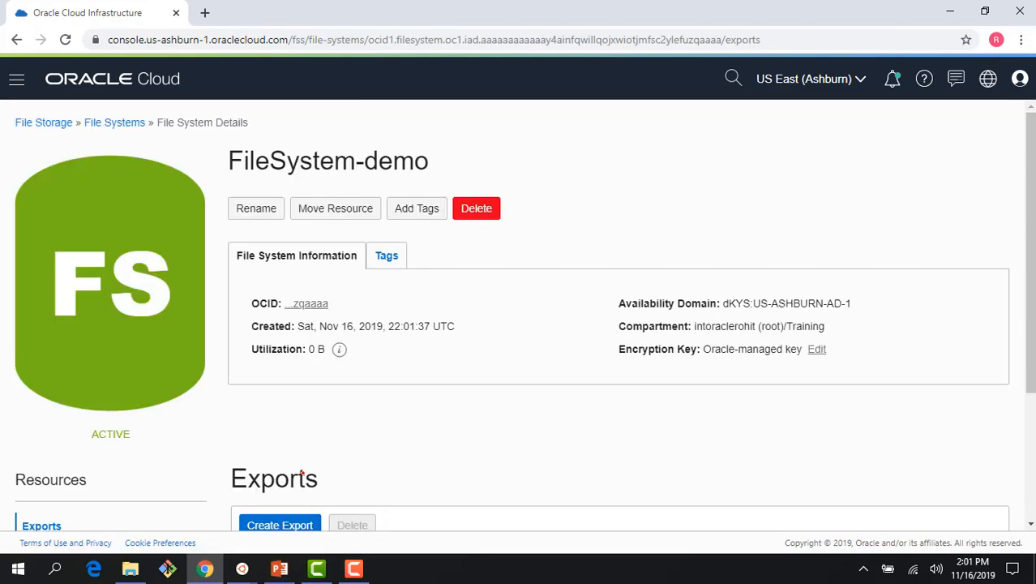
# Review the Oracle Linux mount commands and port requirements for the /FileSystem-demo export, then close them
pyautogui.scroll(-3, 478, 401)
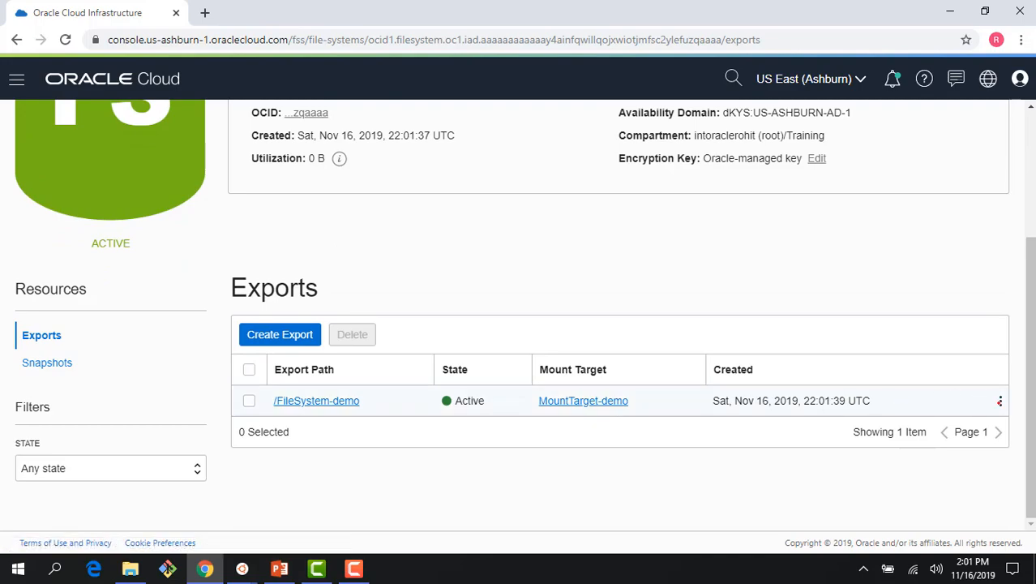
pyautogui.click(1001, 401)
pyautogui.click(956, 459)
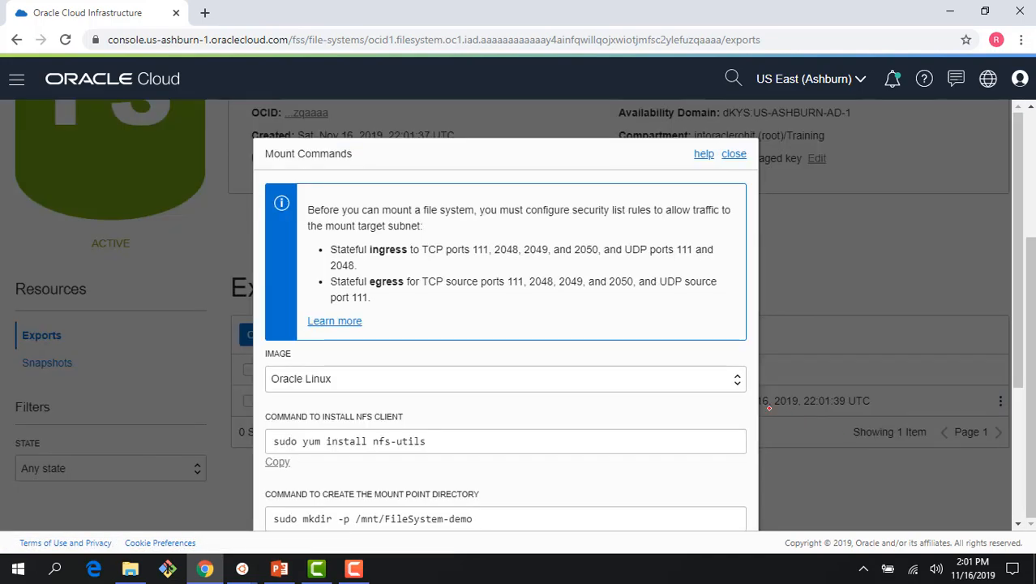
pyautogui.scroll(-2, 568, 340)
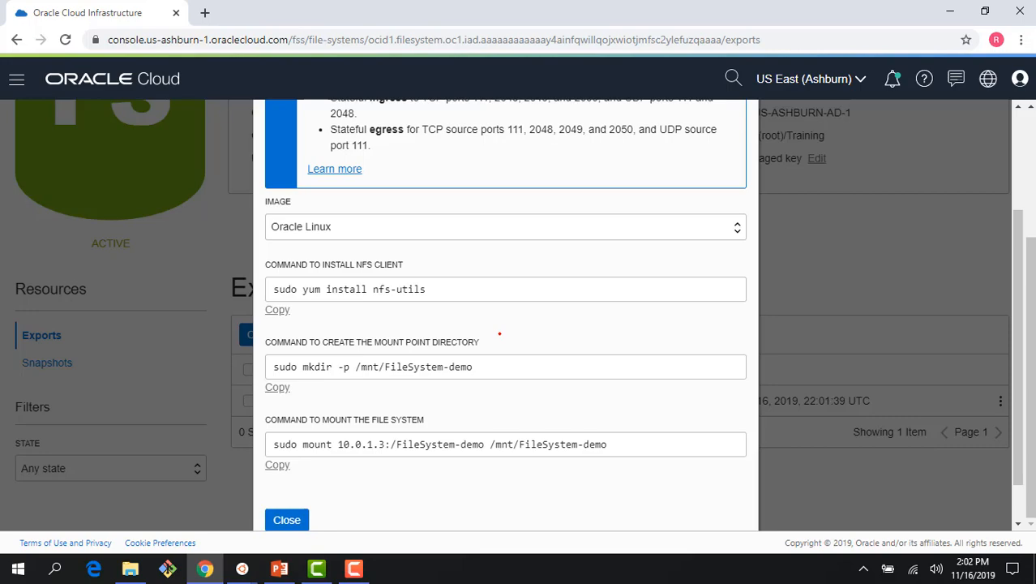
pyautogui.scroll(1, 499, 341)
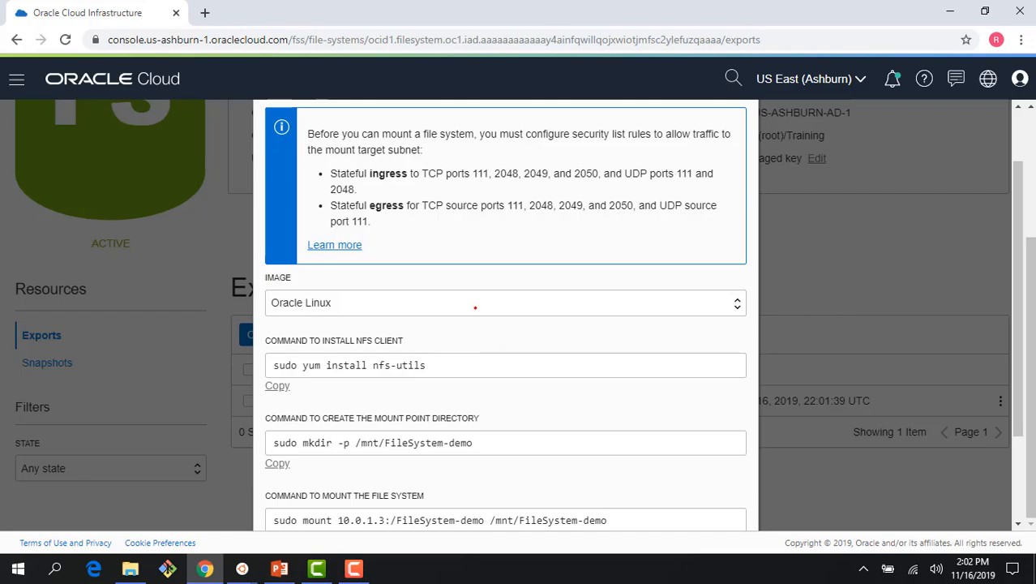
pyautogui.scroll(1, 476, 307)
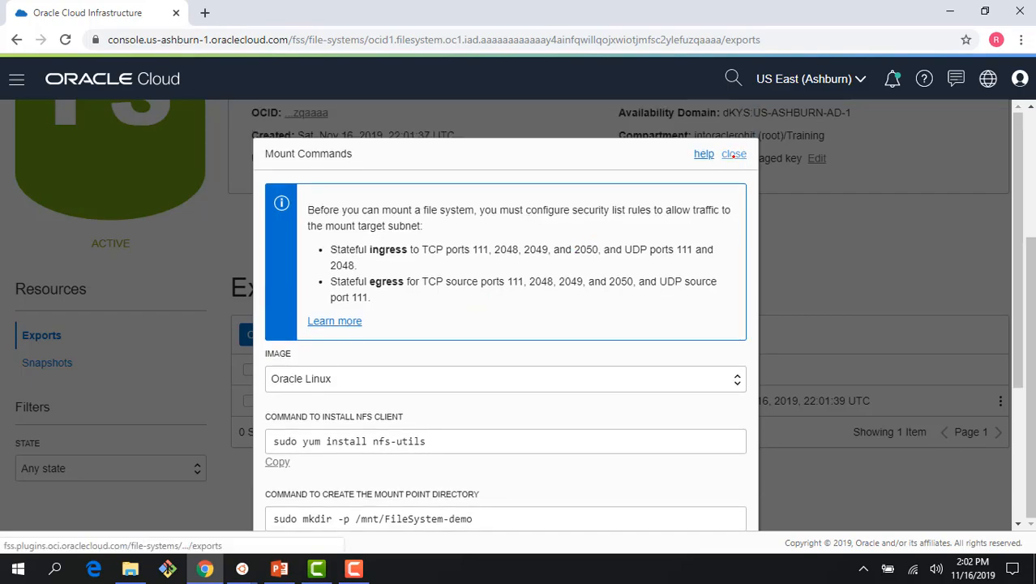
pyautogui.click(721, 158)
# Return to the file system list, then examine the details of MountTarget-demo, including its subnet
pyautogui.scroll(2, 701, 241)
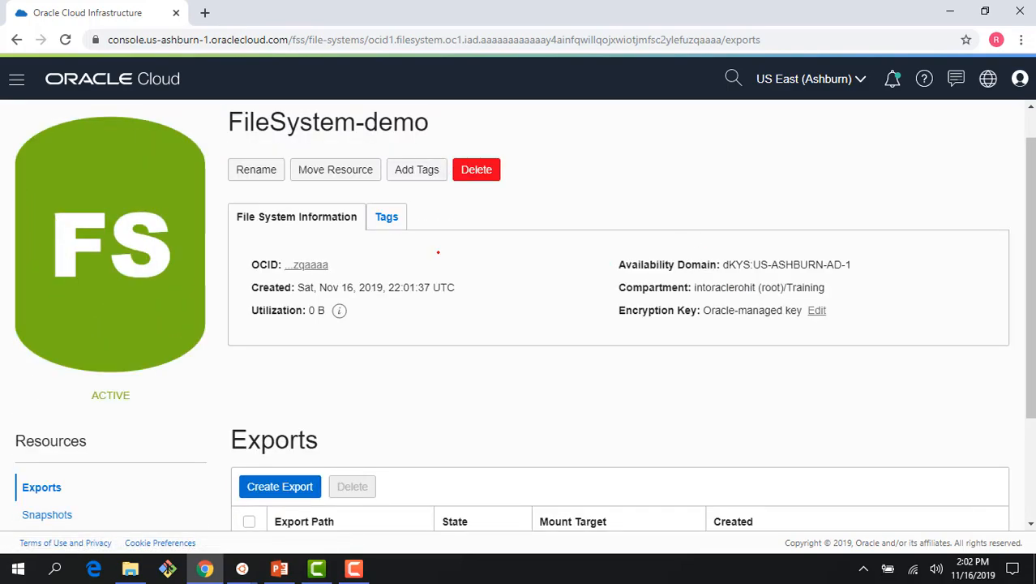
pyautogui.scroll(-1, 130, 162)
pyautogui.scroll(2, 150, 229)
pyautogui.click(115, 122)
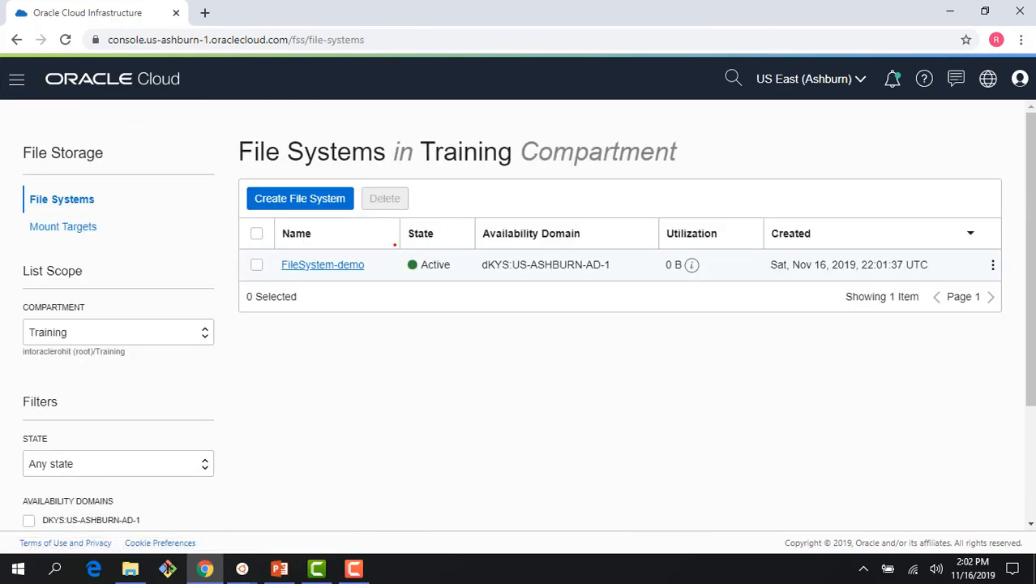
pyautogui.click(81, 227)
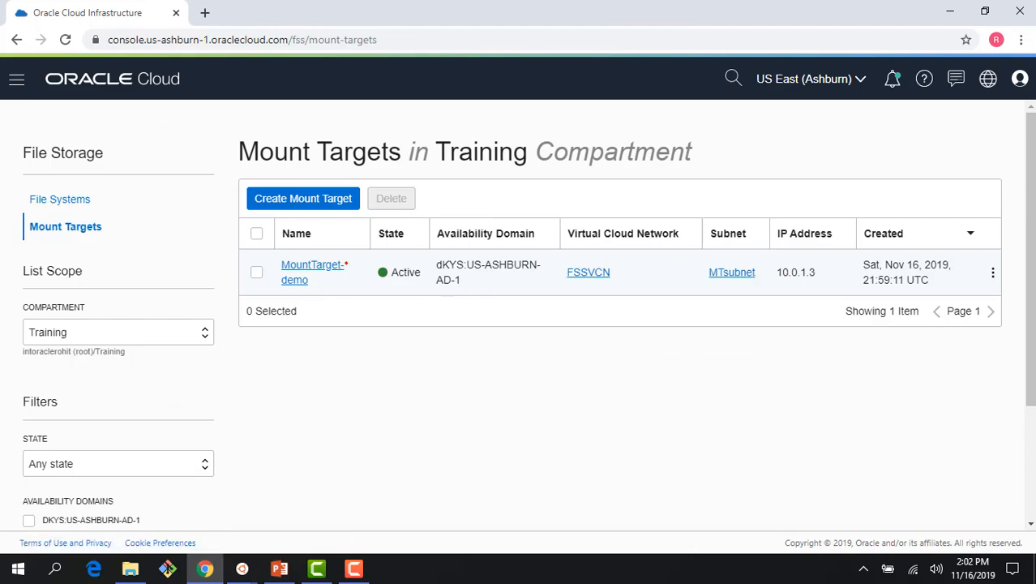
pyautogui.click(312, 265)
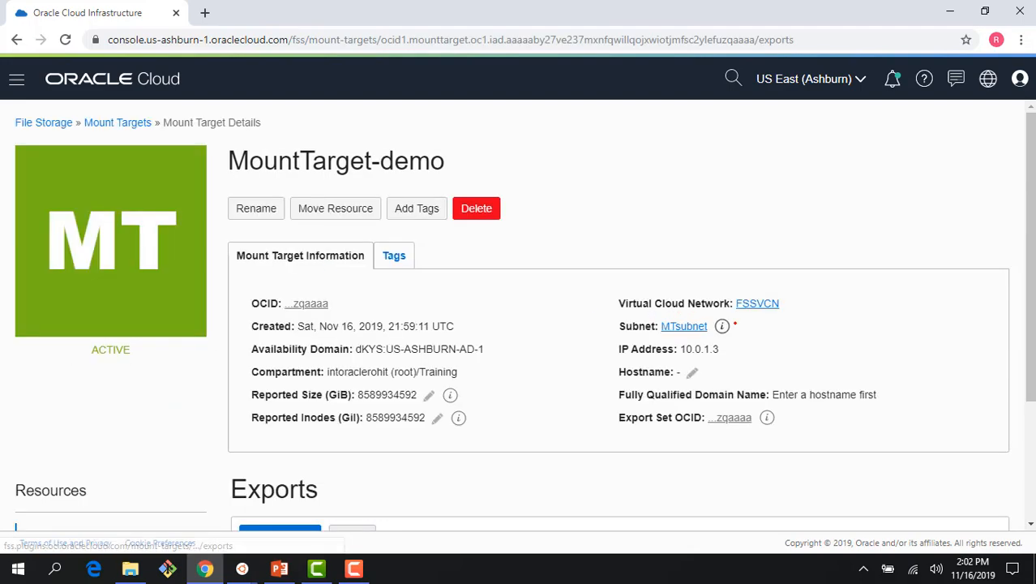
pyautogui.moveTo(719, 327)
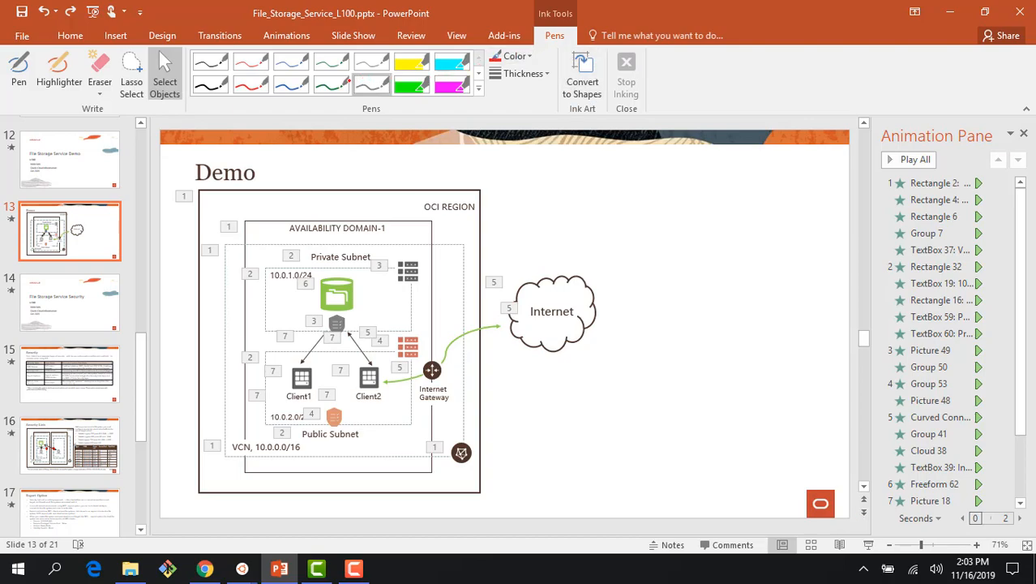
# On the Demo slide in PowerPoint, sketch a red box beside the Internet cloud and write "HA" beneath it
pyautogui.click(250, 84)
pyautogui.moveTo(646, 324)
pyautogui.mouseDown()
pyautogui.moveTo(717, 362)
pyautogui.moveTo(667, 394)
pyautogui.moveTo(725, 373)
pyautogui.mouseUp()
pyautogui.moveTo(683, 419); pyautogui.dragTo(696, 438)
pyautogui.moveTo(692, 428); pyautogui.dragTo(710, 420)
pyautogui.moveTo(706, 410); pyautogui.dragTo(714, 431)
pyautogui.moveTo(727, 402); pyautogui.dragTo(728, 430)
pyautogui.moveTo(725, 401); pyautogui.dragTo(744, 422)
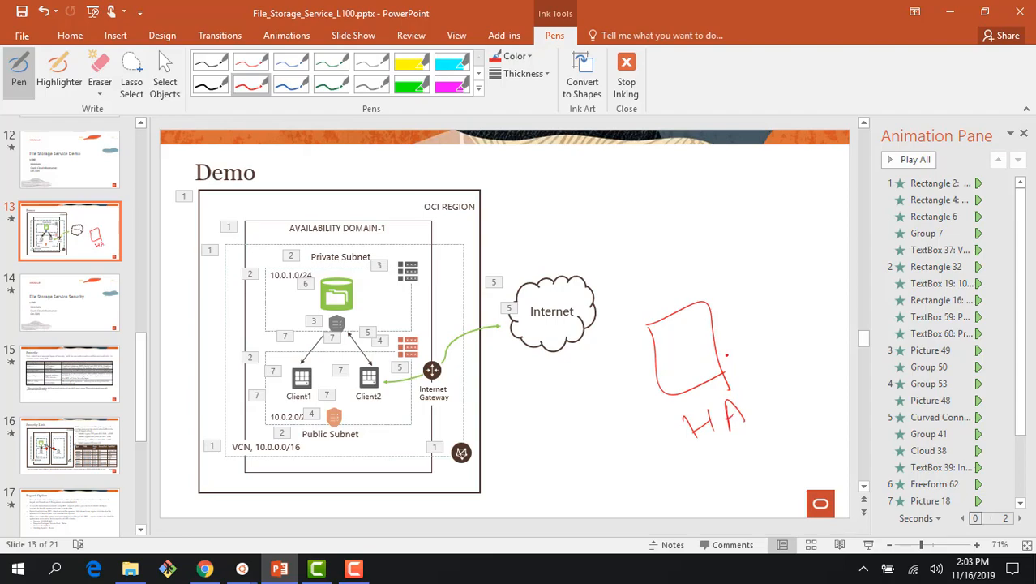
# Sketch red arrows from the box to smaller shapes above and below it, and mark its lower corner with another arrow
pyautogui.moveTo(751, 209)
pyautogui.mouseDown()
pyautogui.moveTo(687, 298)
pyautogui.moveTo(705, 308)
pyautogui.mouseUp()
pyautogui.moveTo(754, 188)
pyautogui.mouseDown()
pyautogui.moveTo(767, 216)
pyautogui.moveTo(787, 219)
pyautogui.moveTo(777, 217)
pyautogui.mouseUp()
pyautogui.moveTo(709, 322)
pyautogui.mouseDown()
pyautogui.moveTo(733, 272)
pyautogui.moveTo(770, 244)
pyautogui.moveTo(762, 256)
pyautogui.mouseUp()
pyautogui.moveTo(719, 454); pyautogui.dragTo(740, 496)
pyautogui.moveTo(720, 455)
pyautogui.mouseDown()
pyautogui.moveTo(740, 444)
pyautogui.moveTo(780, 485)
pyautogui.mouseUp()
pyautogui.moveTo(779, 486); pyautogui.dragTo(739, 496)
pyautogui.moveTo(690, 313)
pyautogui.mouseDown()
pyautogui.moveTo(705, 318)
pyautogui.moveTo(744, 447)
pyautogui.moveTo(739, 465)
pyautogui.moveTo(757, 439)
pyautogui.moveTo(736, 439)
pyautogui.mouseUp()
pyautogui.moveTo(683, 372)
pyautogui.mouseDown()
pyautogui.moveTo(648, 415)
pyautogui.moveTo(673, 415)
pyautogui.moveTo(629, 451)
pyautogui.mouseUp()
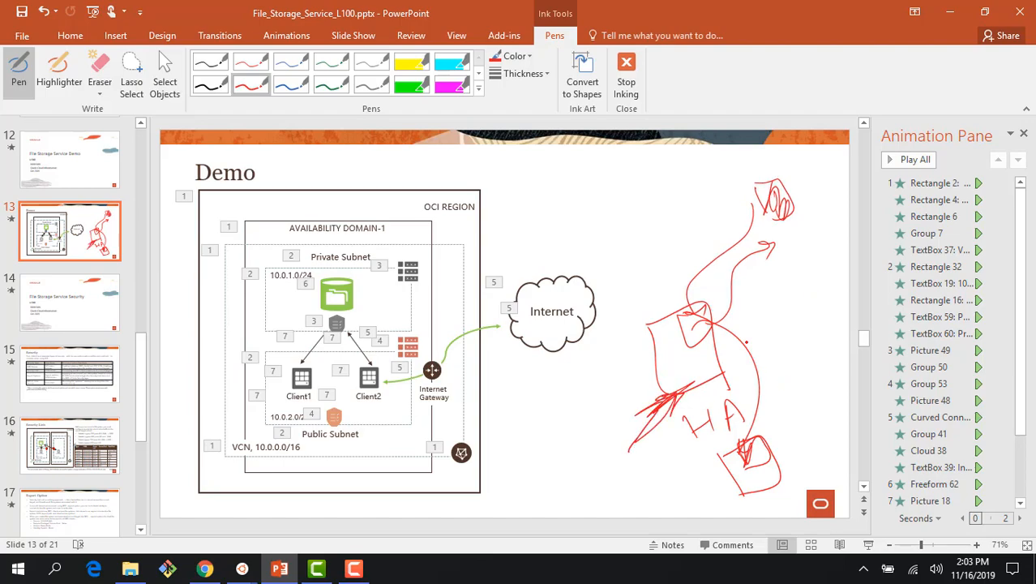
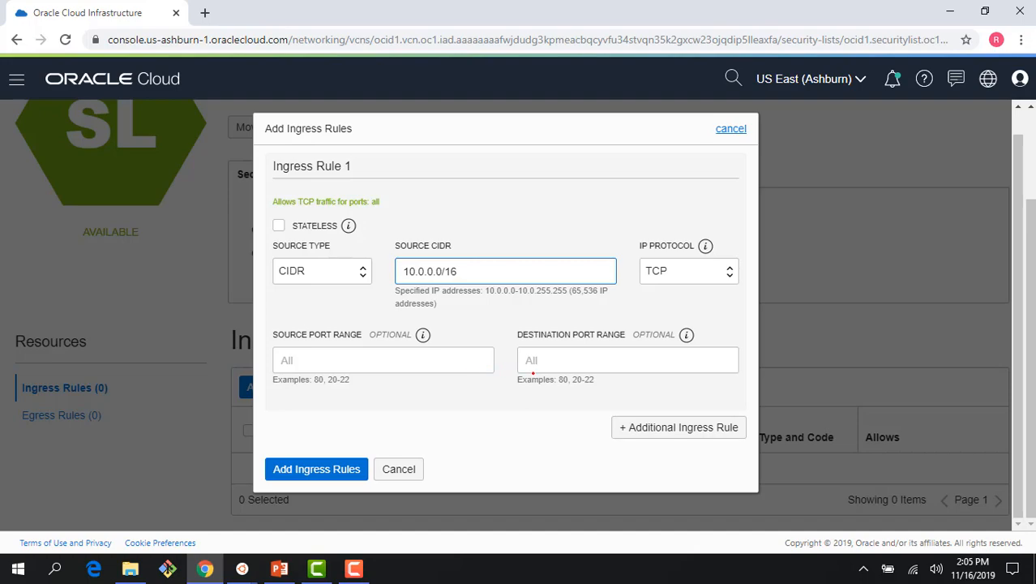
# Set the destination port range of Ingress Rule 1 to 2048-2050
pyautogui.click(538, 368)
pyautogui.write('2')
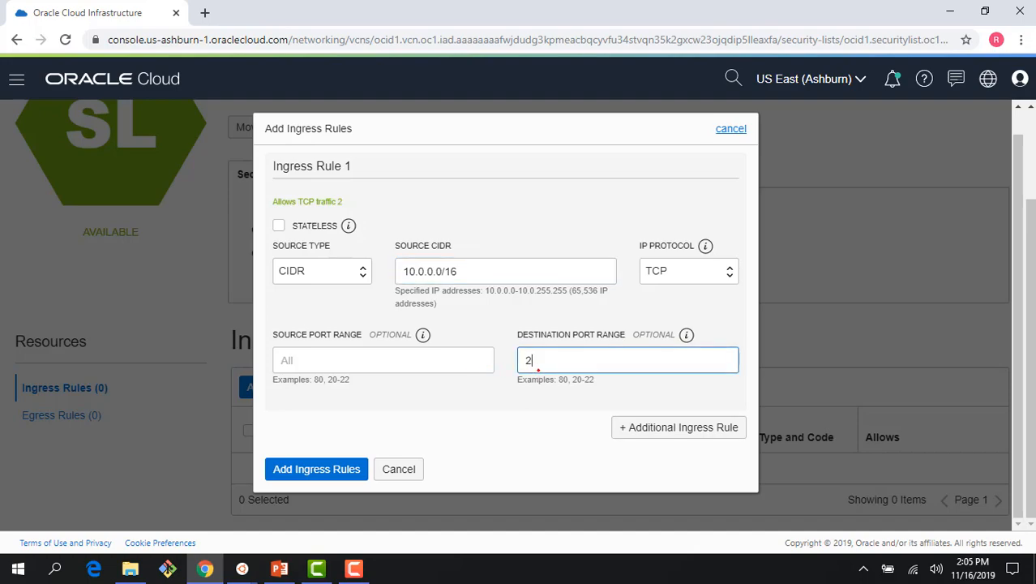
pyautogui.write('048-2050')
# Add a second stateful TCP ingress rule with source CIDR 10.0.0.0/16 and destination port 111
pyautogui.click(649, 428)
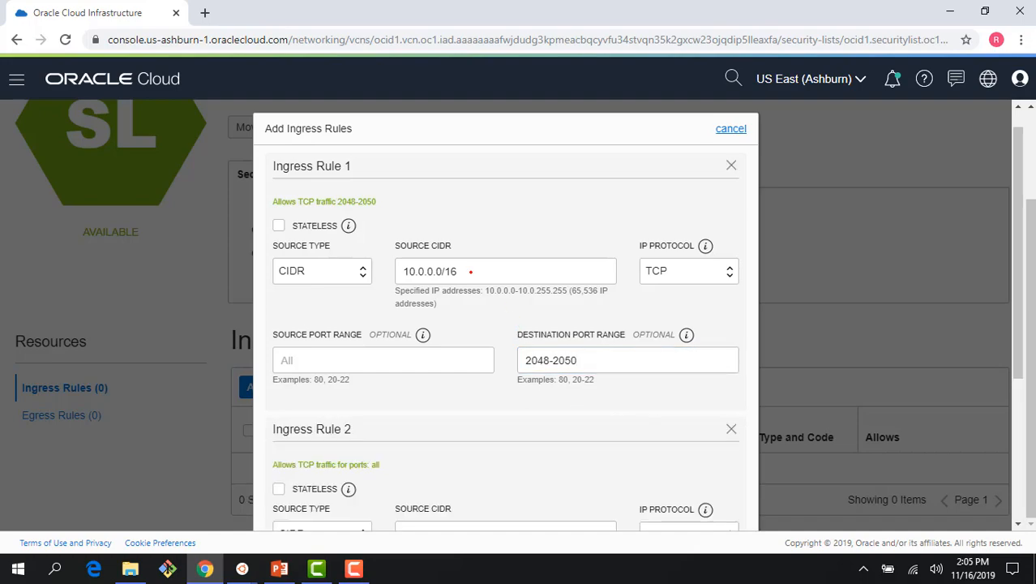
pyautogui.moveTo(468, 271); pyautogui.dragTo(377, 276)
pyautogui.hotkey('ctrl', 'c')
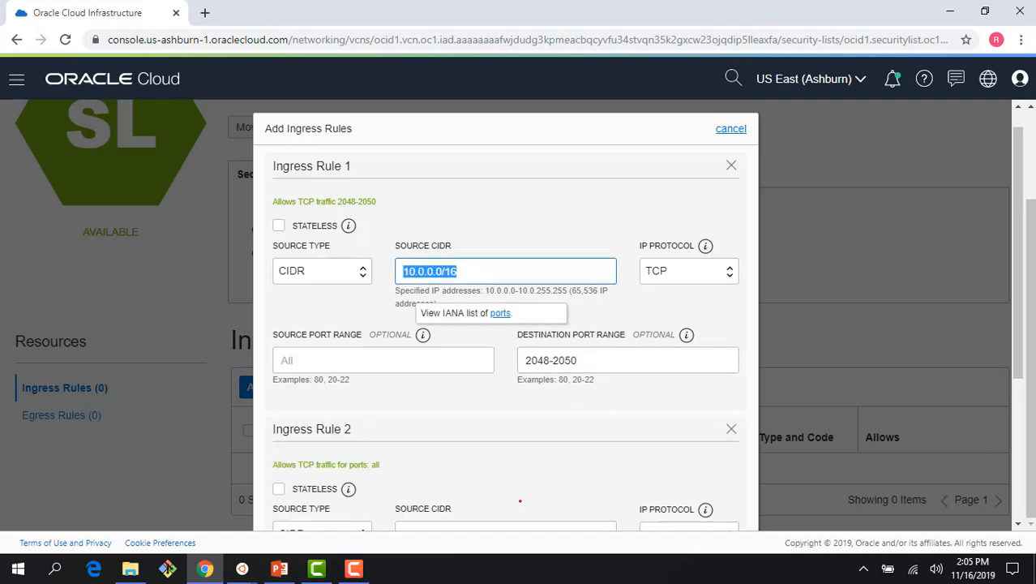
pyautogui.scroll(-2, 520, 500)
pyautogui.click(474, 380)
pyautogui.hotkey('ctrl', 'v')
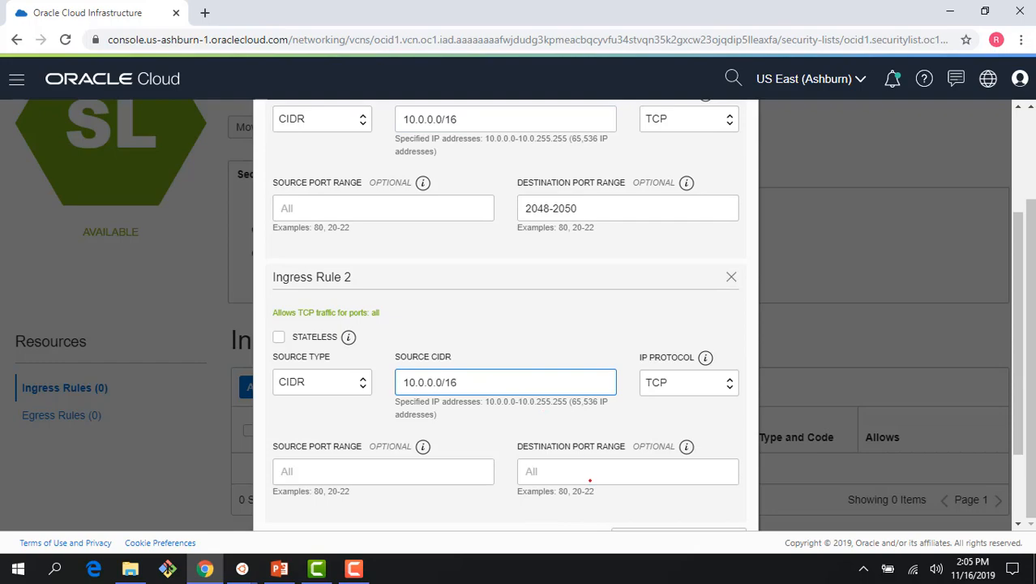
pyautogui.click(587, 475)
pyautogui.write('111')
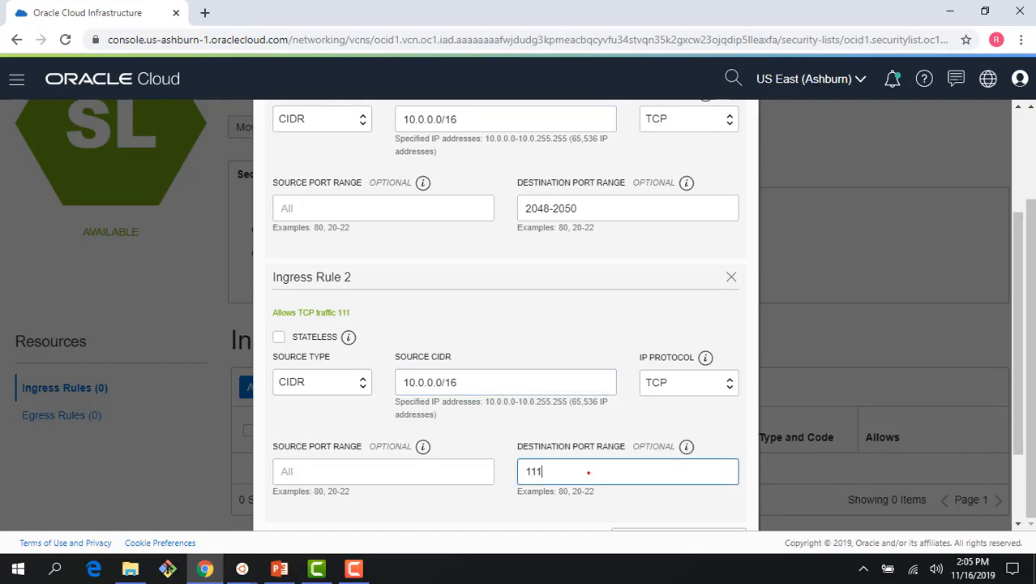
pyautogui.scroll(-2, 588, 471)
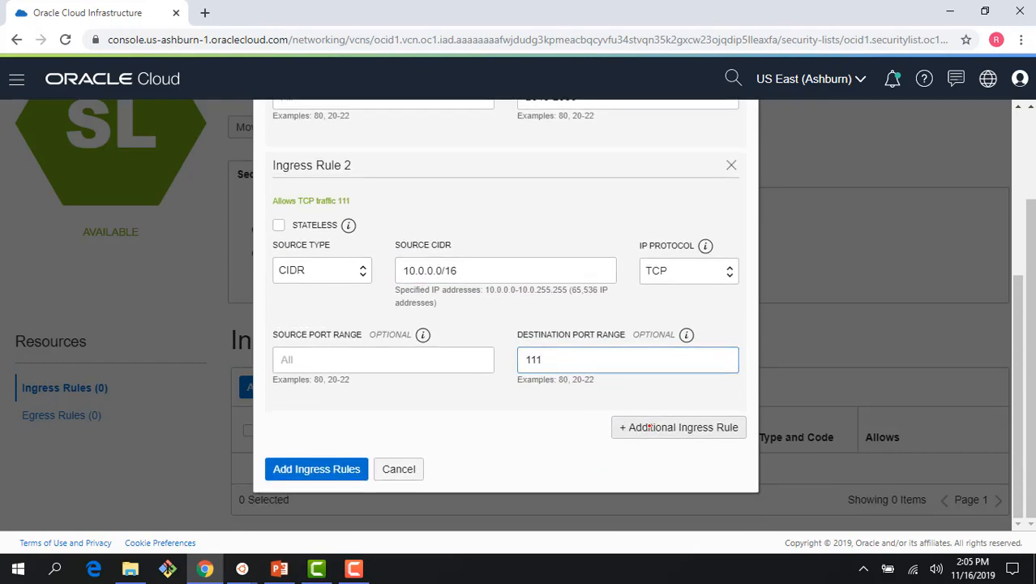
# Add a third stateful ingress rule with source CIDR 10.0.0.0/16, protocol UDP and destination port 111
pyautogui.click(675, 427)
pyautogui.scroll(-2, 495, 459)
pyautogui.scroll(-1, 495, 459)
pyautogui.click(487, 381)
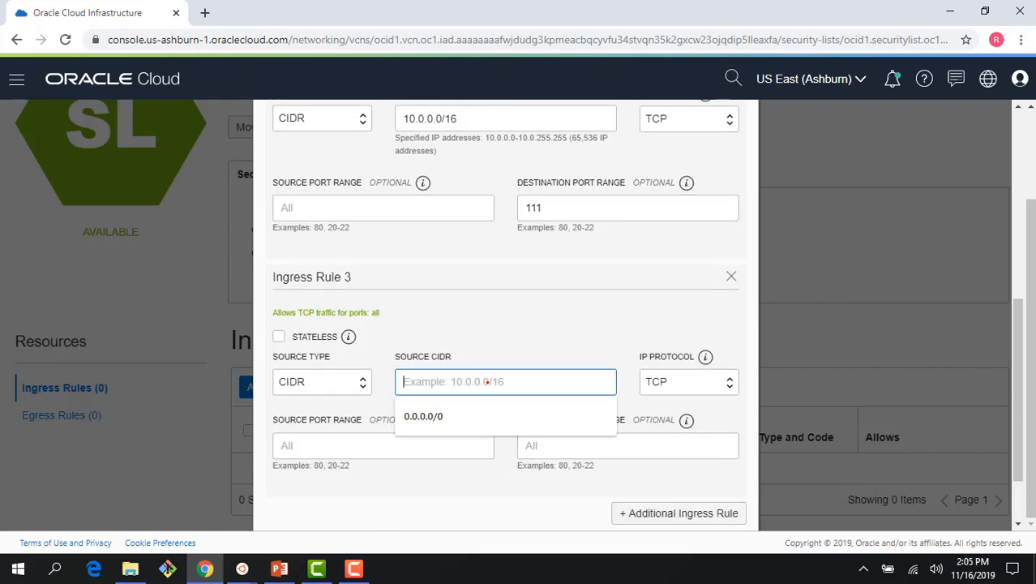
pyautogui.hotkey('ctrl', 'v')
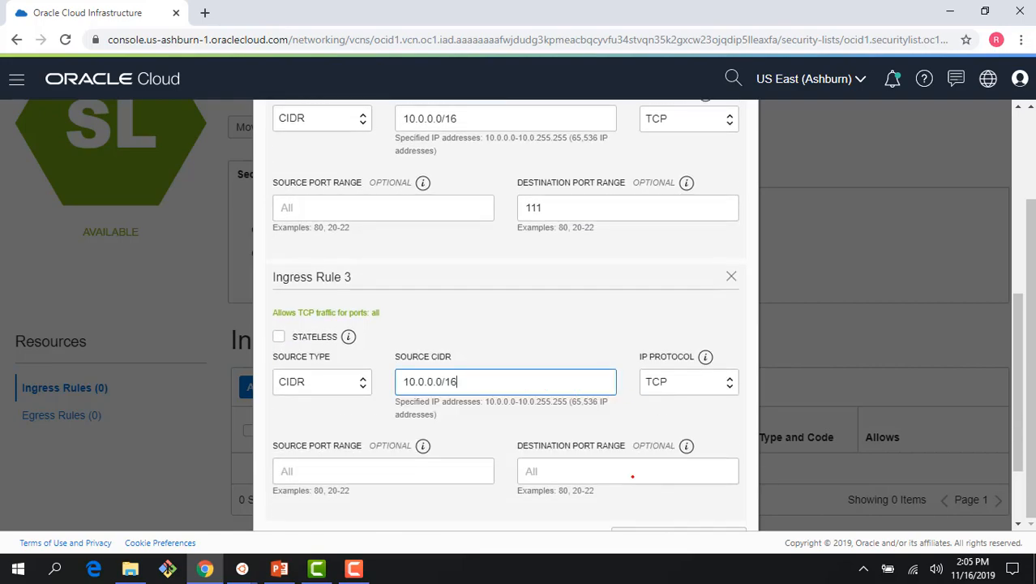
pyautogui.click(632, 476)
pyautogui.click(677, 383)
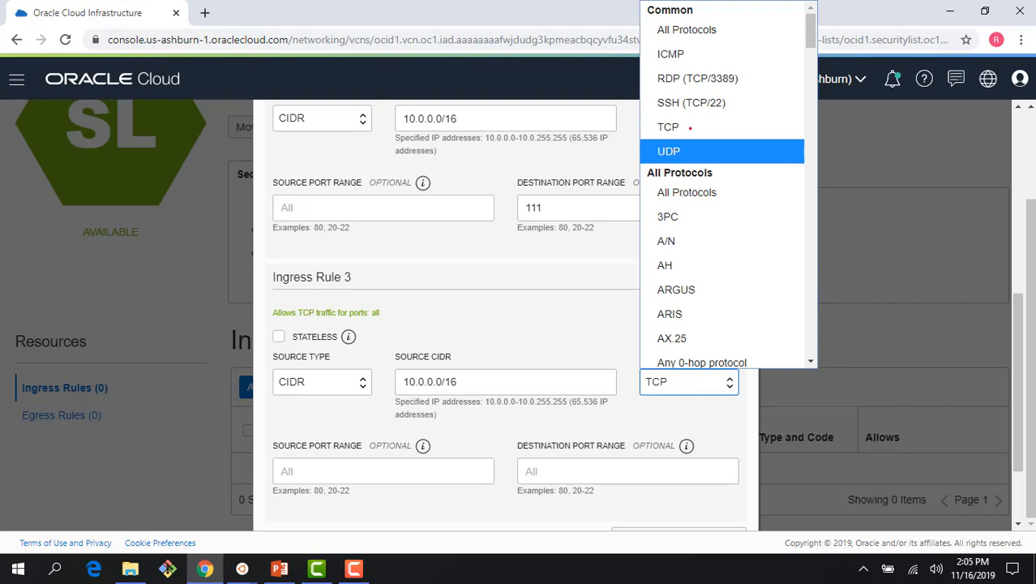
pyautogui.click(695, 151)
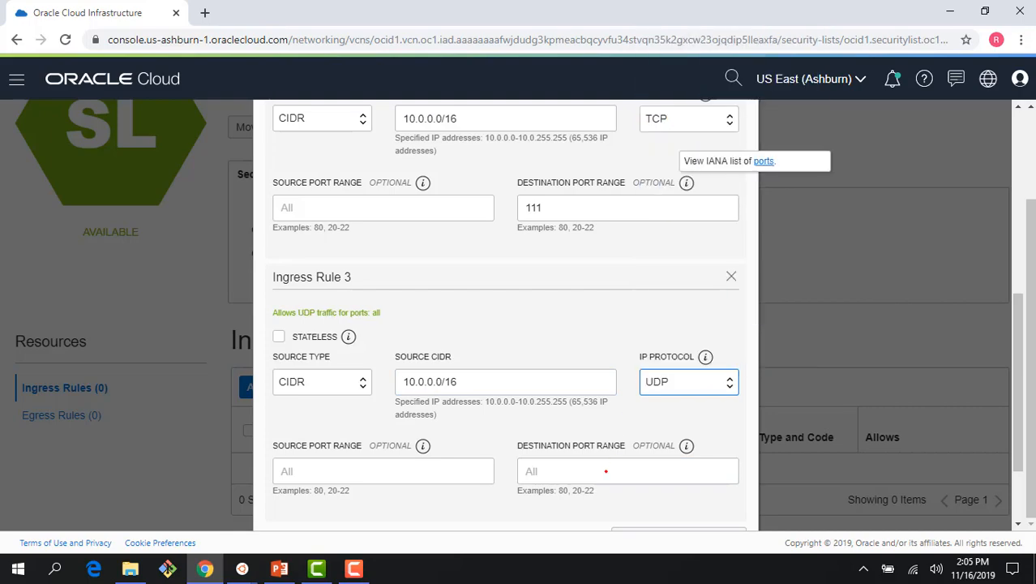
pyautogui.click(605, 471)
pyautogui.write('111')
pyautogui.scroll(-1, 605, 471)
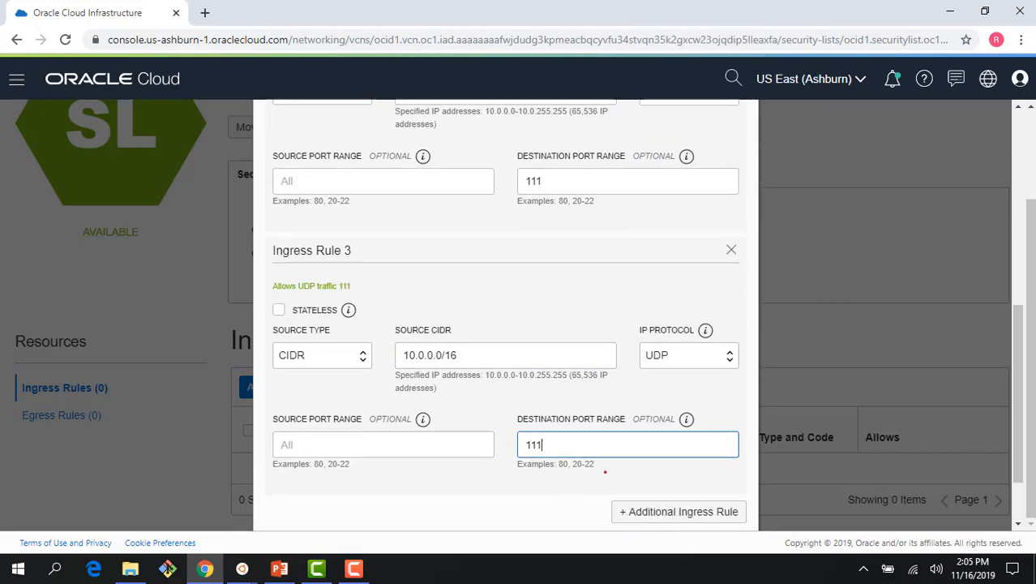
# Add a fourth stateful ingress rule with source CIDR 10.0.0.0/16, protocol UDP and destination port 2048
pyautogui.scroll(-3, 604, 471)
pyautogui.click(619, 422)
pyautogui.scroll(-5, 533, 432)
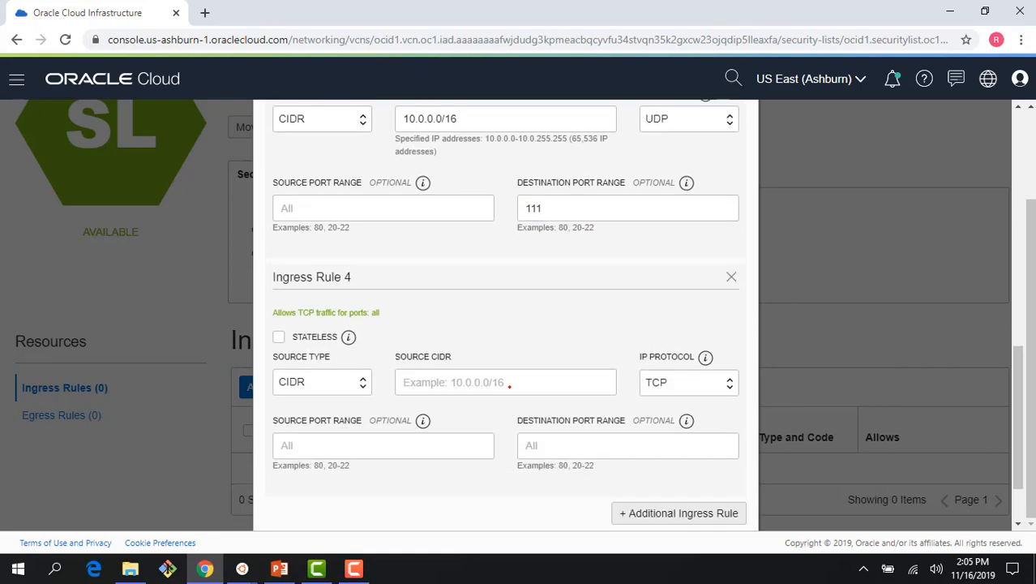
pyautogui.click(508, 380)
pyautogui.hotkey('ctrl', 'v')
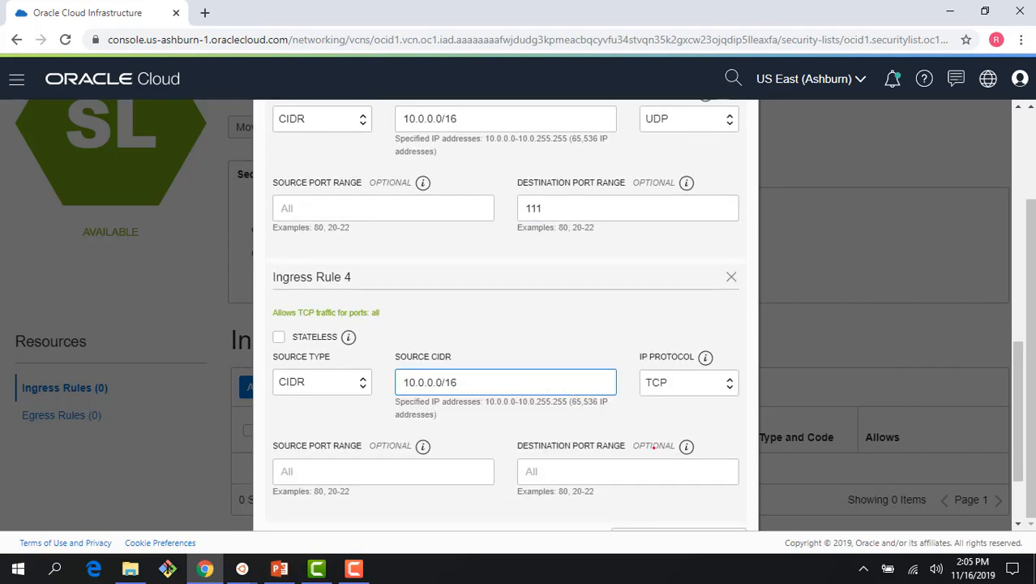
pyautogui.click(685, 385)
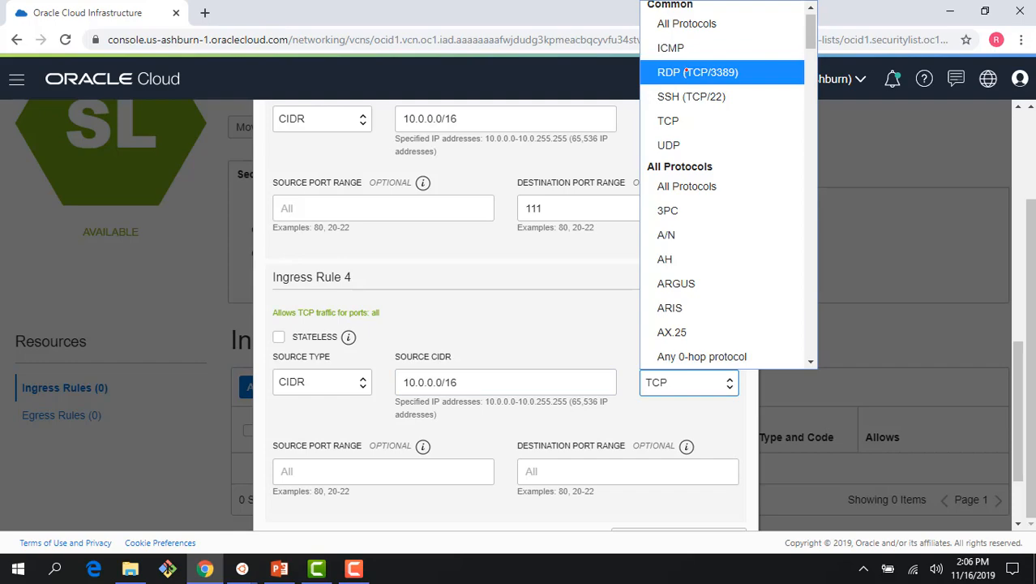
pyautogui.click(695, 146)
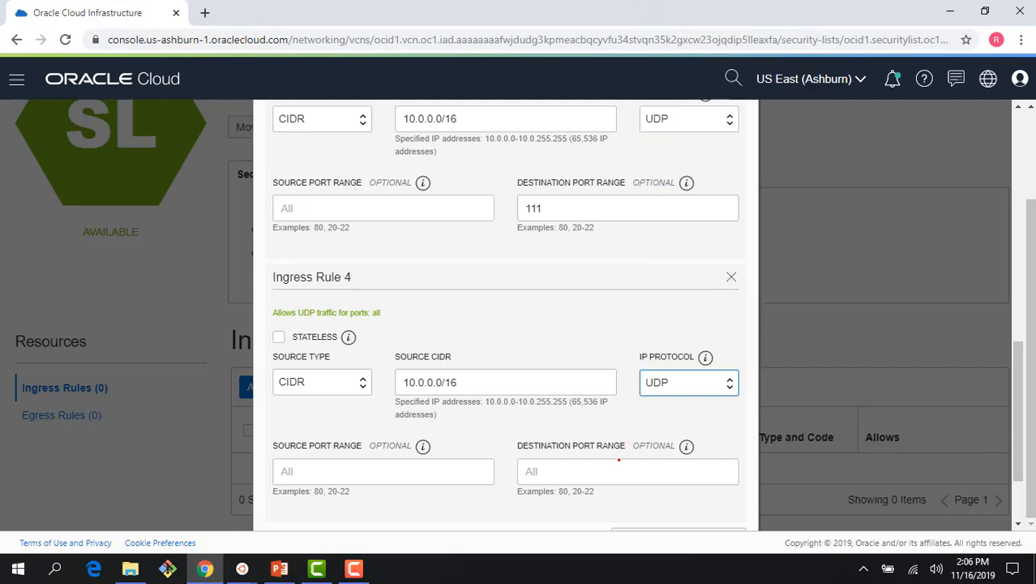
pyautogui.click(616, 463)
pyautogui.write('2048')
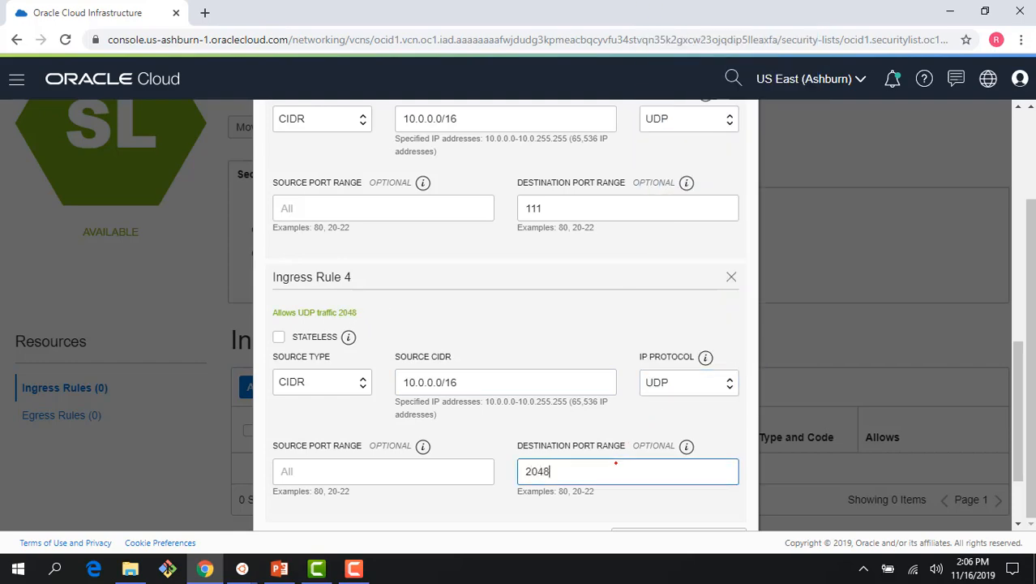
# Check the entries of the four ingress rules and submit them to the security list
pyautogui.scroll(8, 615, 463)
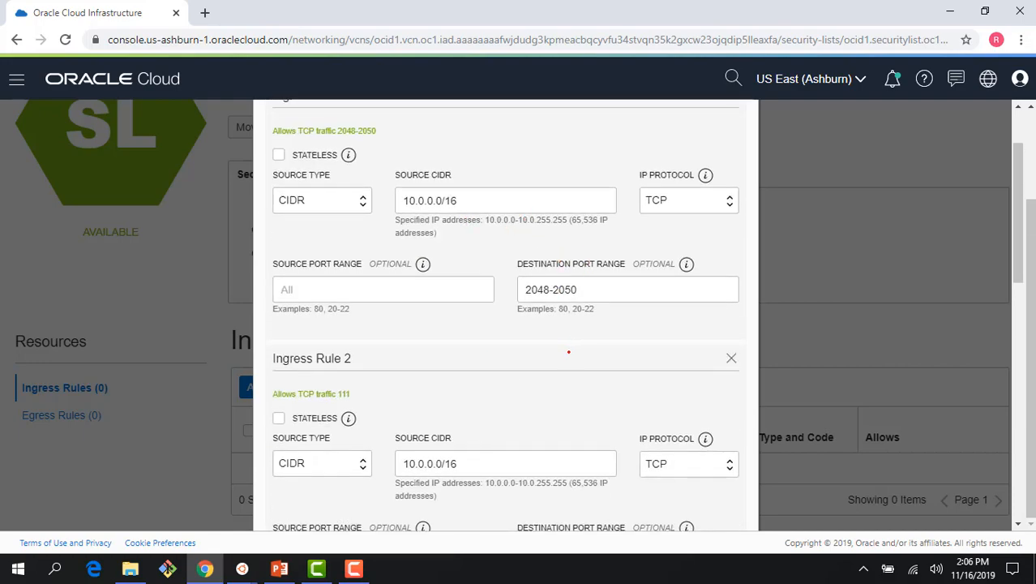
pyautogui.scroll(-1, 568, 352)
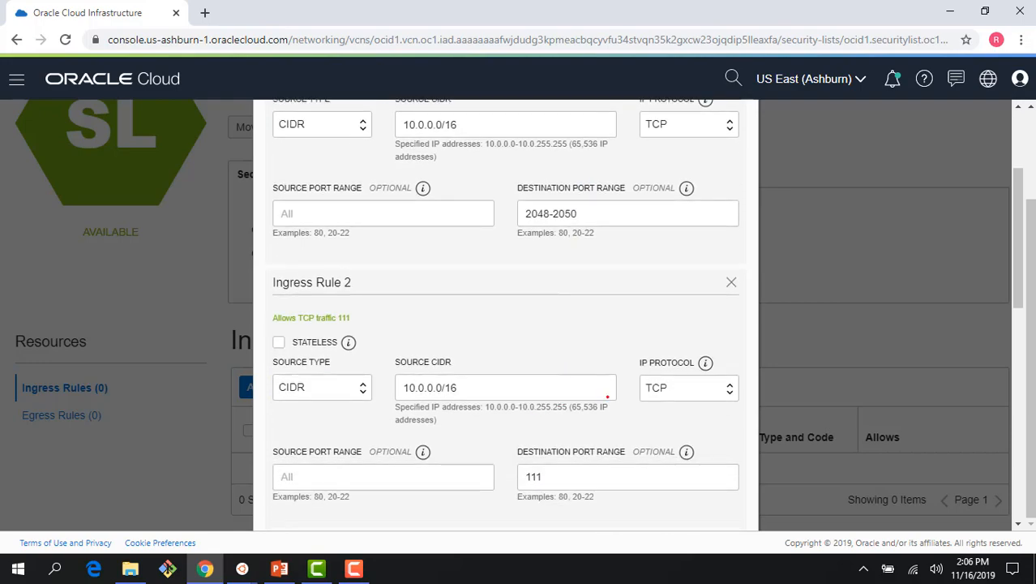
pyautogui.scroll(-1, 606, 397)
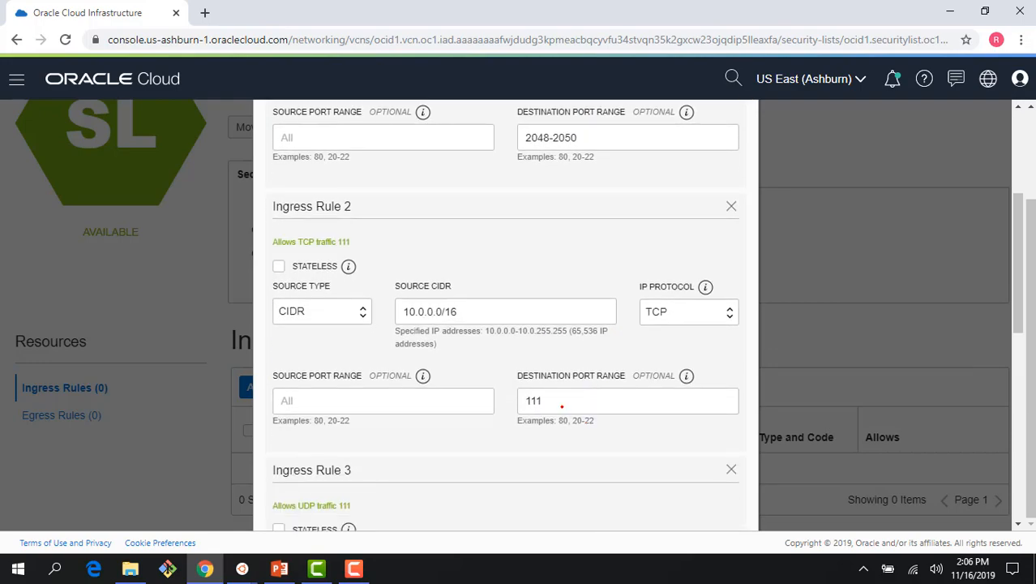
pyautogui.scroll(-3, 561, 407)
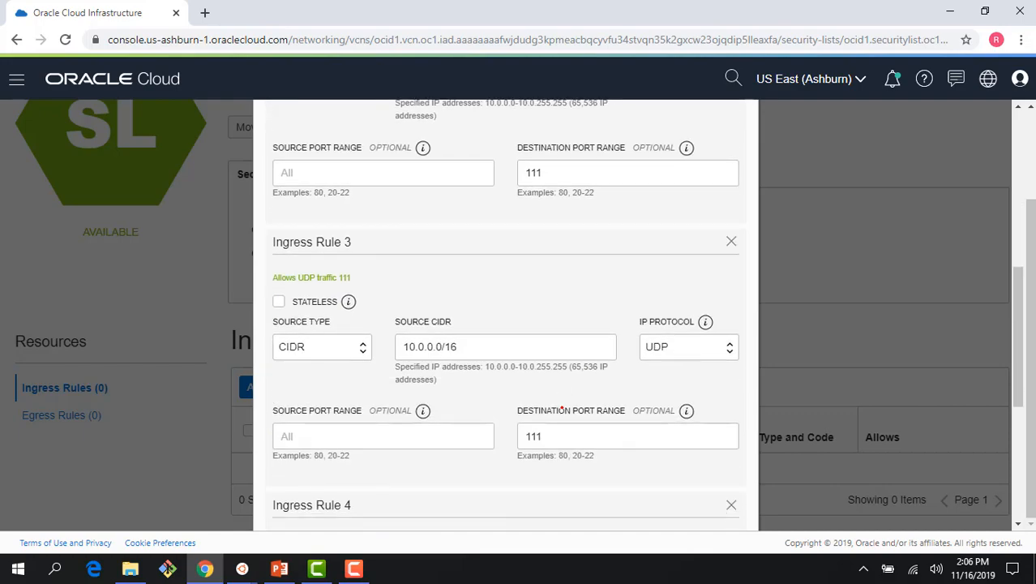
pyautogui.scroll(-3, 597, 422)
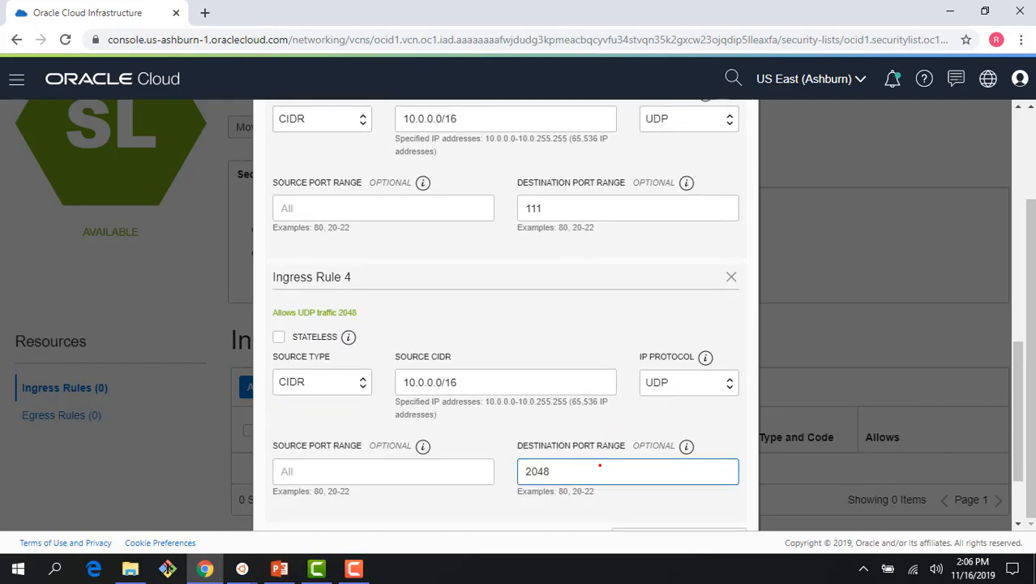
pyautogui.scroll(-2, 599, 465)
pyautogui.click(360, 470)
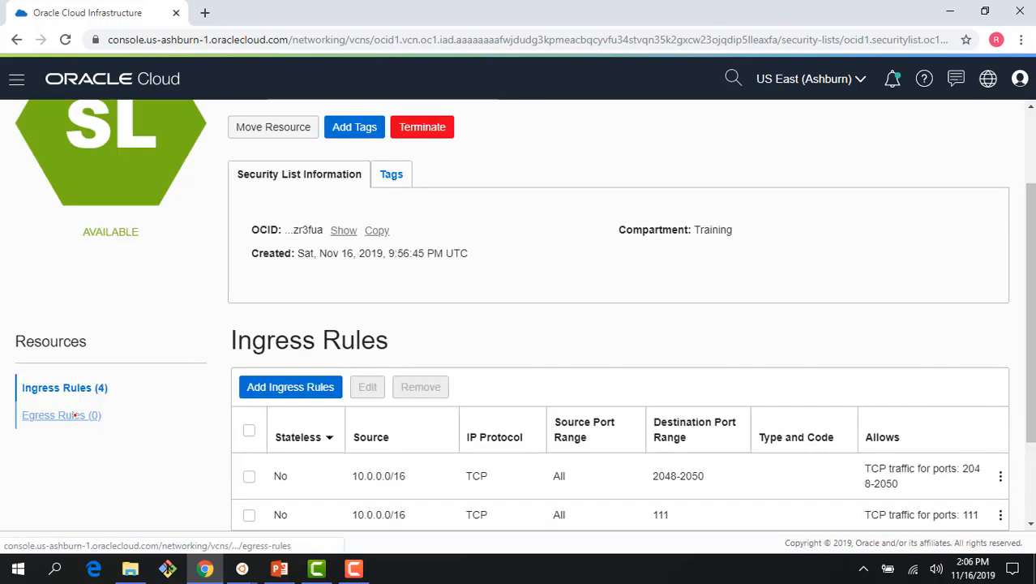
# Start a stateful TCP egress rule for the security list with destination CIDR 10.0.0.0/16 and source port range 2048-2050
pyautogui.click(79, 415)
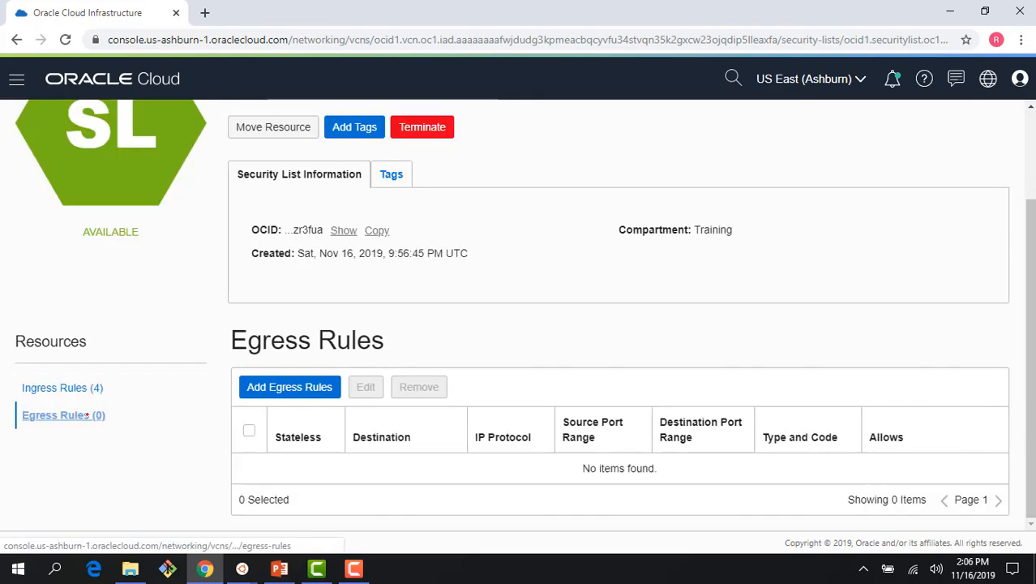
pyautogui.click(315, 389)
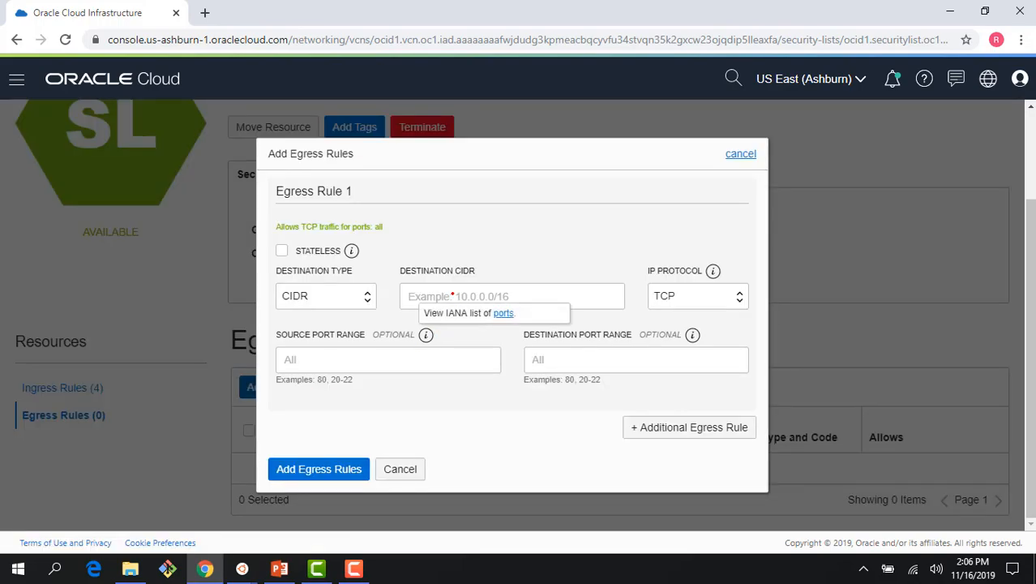
pyautogui.click(452, 296)
pyautogui.write('10.0.0.0/16')
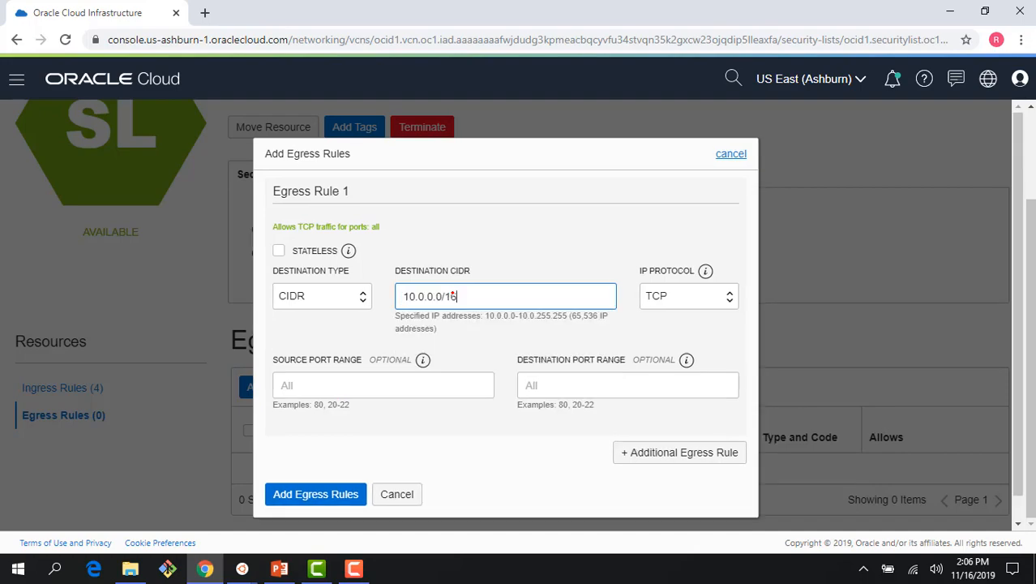
pyautogui.click(664, 297)
pyautogui.click(664, 298)
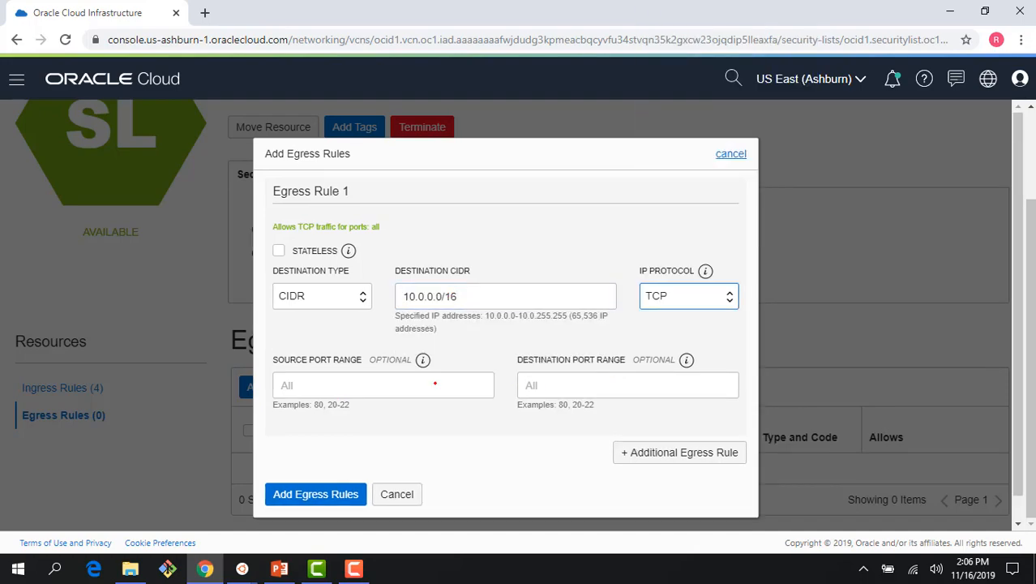
pyautogui.click(411, 388)
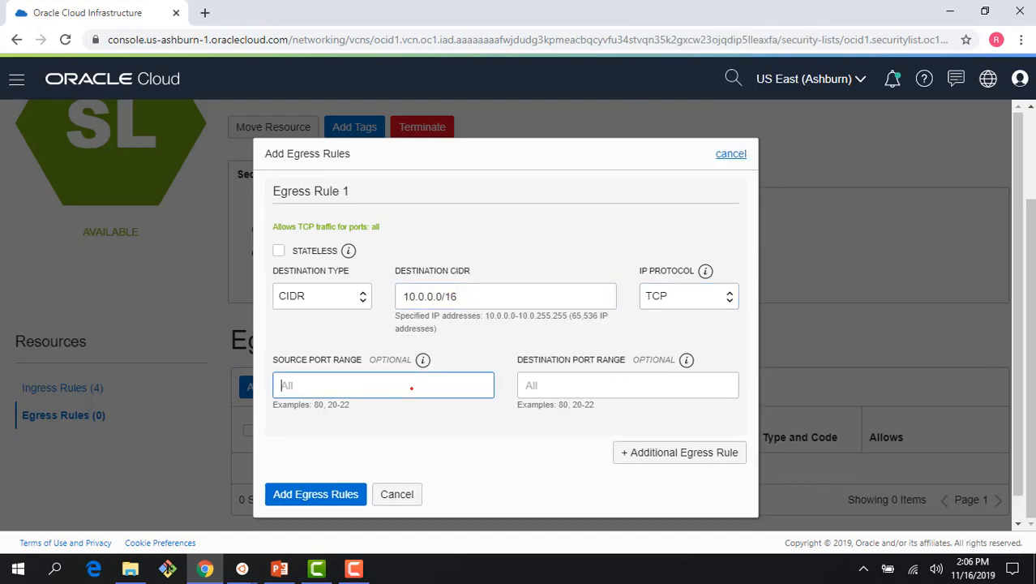
pyautogui.write('2048-2050')
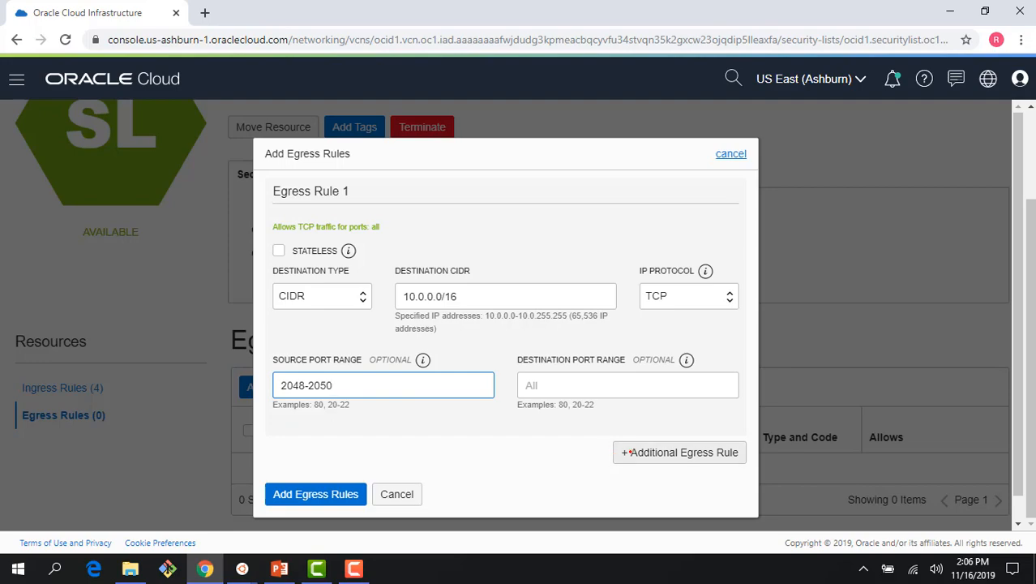
# Add a second stateful TCP egress rule with destination CIDR 10.0.0.0/16 and source port 111
pyautogui.click(635, 452)
pyautogui.scroll(-2, 479, 428)
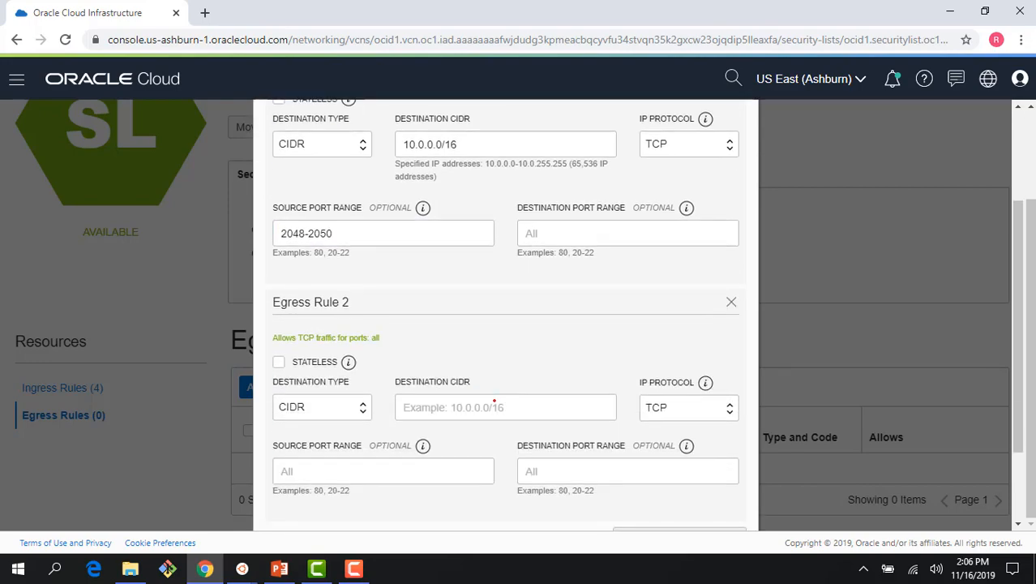
pyautogui.click(493, 401)
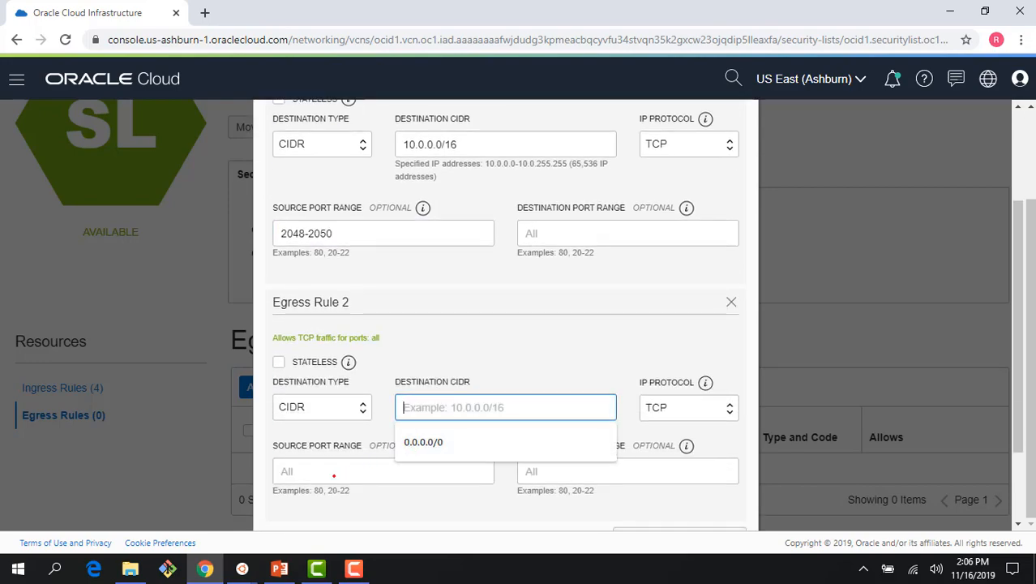
pyautogui.write('10.0.')
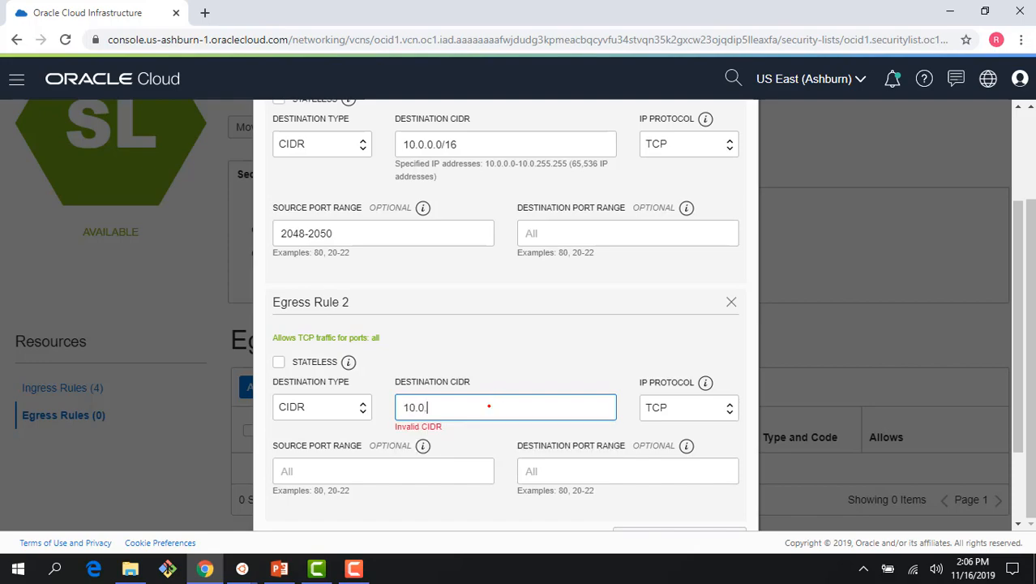
pyautogui.write('0.0/16')
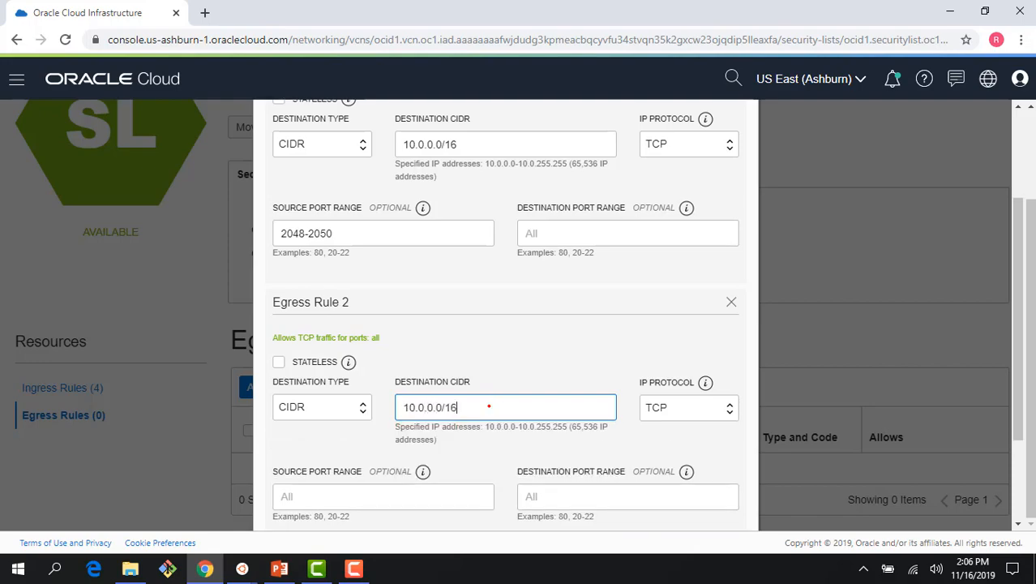
pyautogui.click(433, 497)
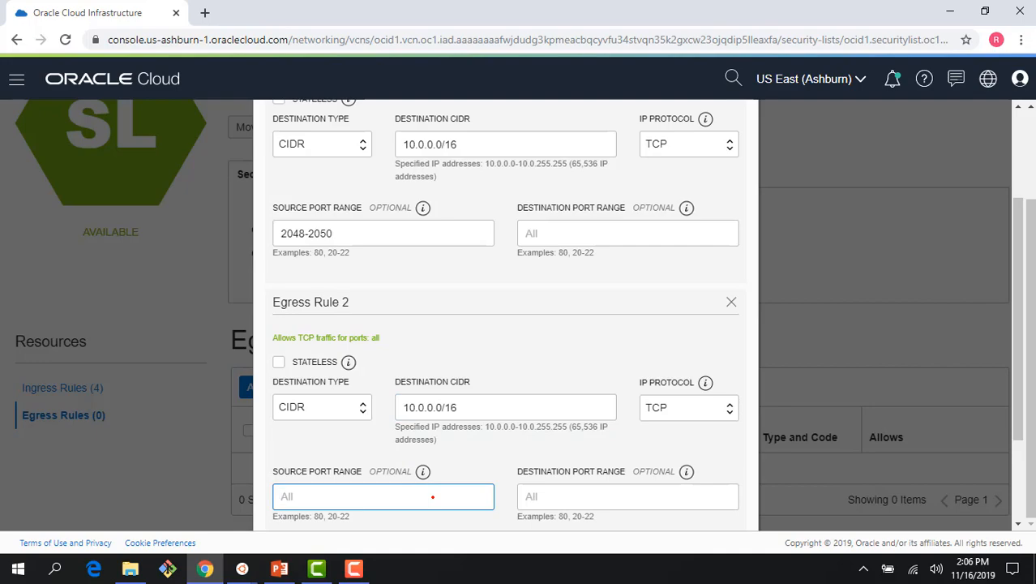
pyautogui.write('111')
# Add a third stateful egress rule with destination CIDR 10.0.0.0/16, protocol UDP and source port 111
pyautogui.scroll(-2, 432, 496)
pyautogui.click(651, 427)
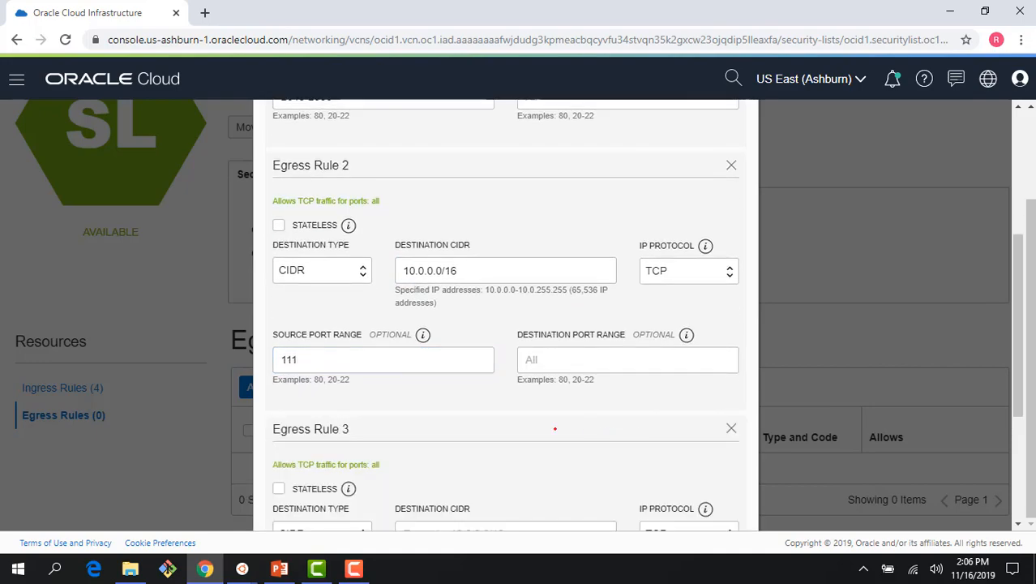
pyautogui.scroll(-3, 567, 365)
pyautogui.click(460, 306)
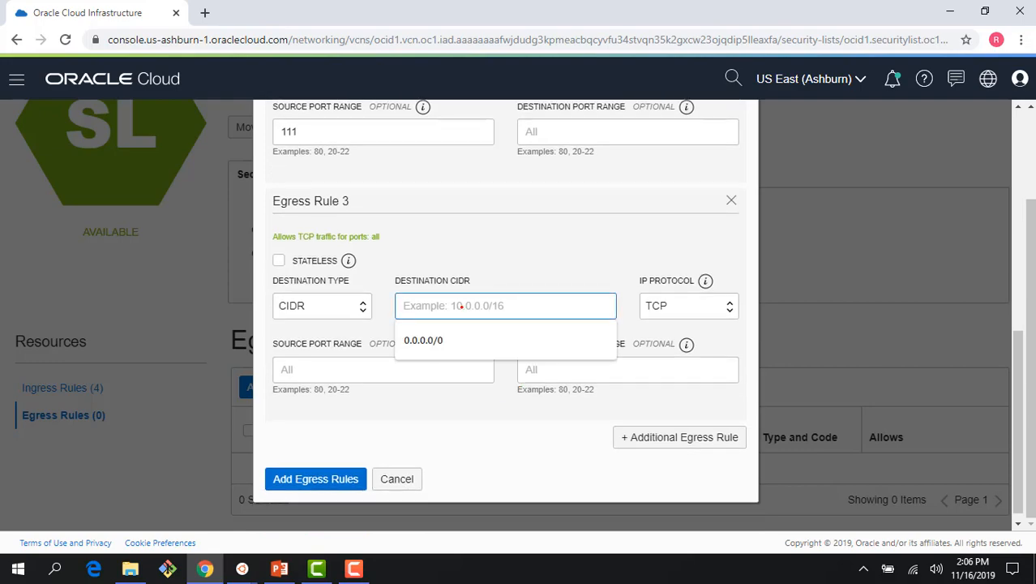
pyautogui.write('10.0.0.0/16')
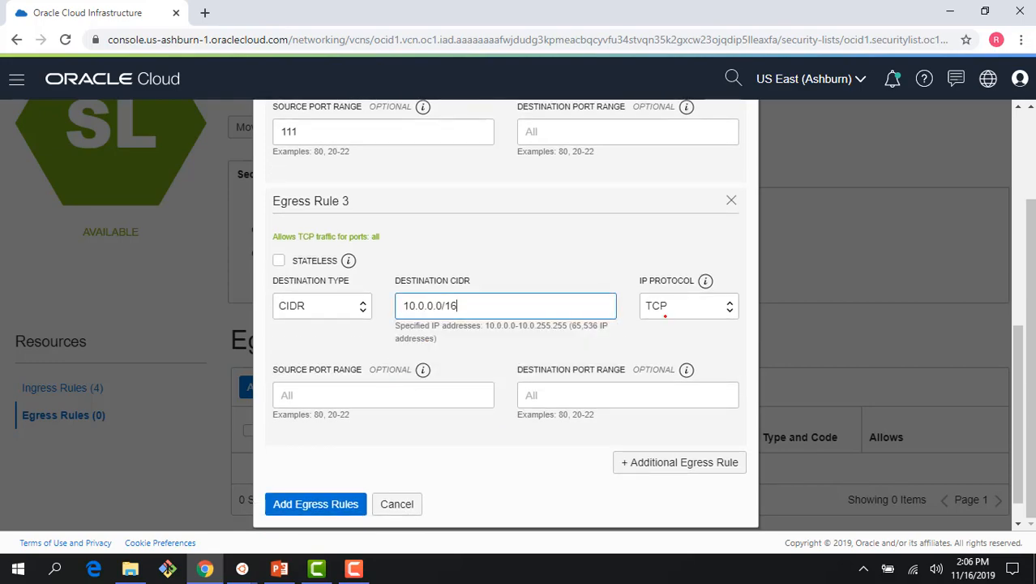
pyautogui.click(664, 314)
pyautogui.click(681, 142)
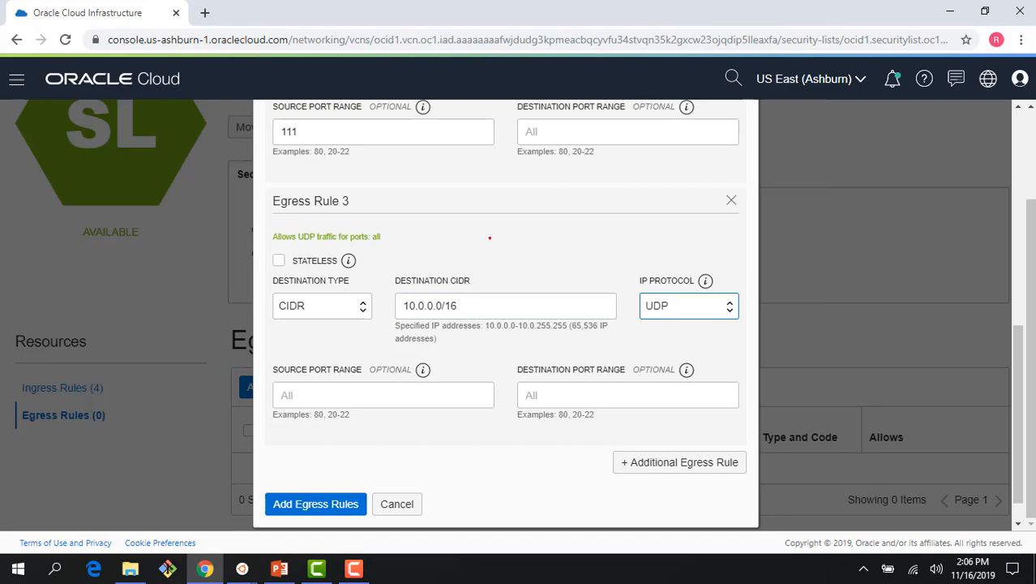
pyautogui.click(396, 403)
pyautogui.write('111')
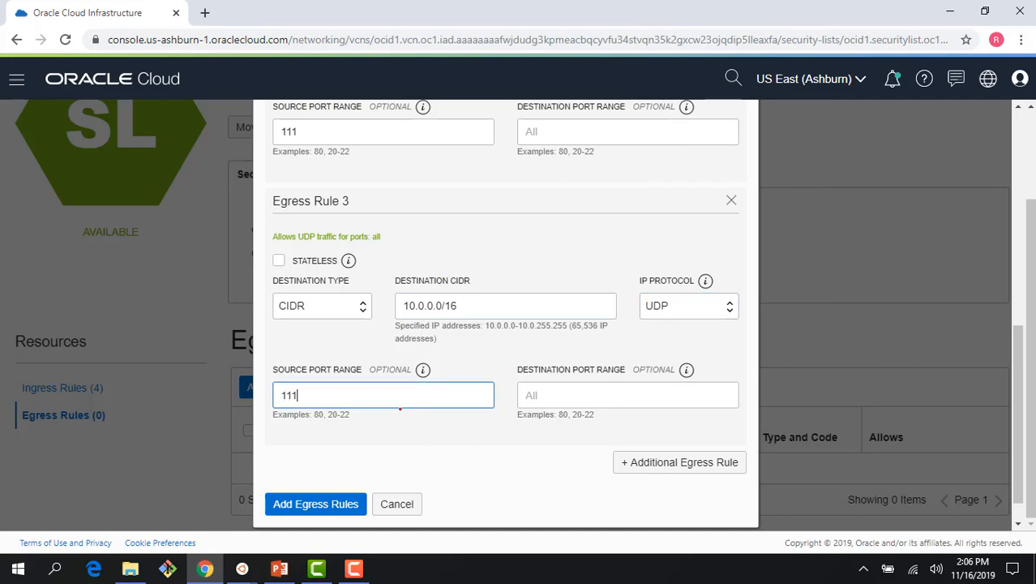
# Check the entries of the three egress rules and submit them to the security list
pyautogui.scroll(1, 427, 450)
pyautogui.scroll(6, 427, 450)
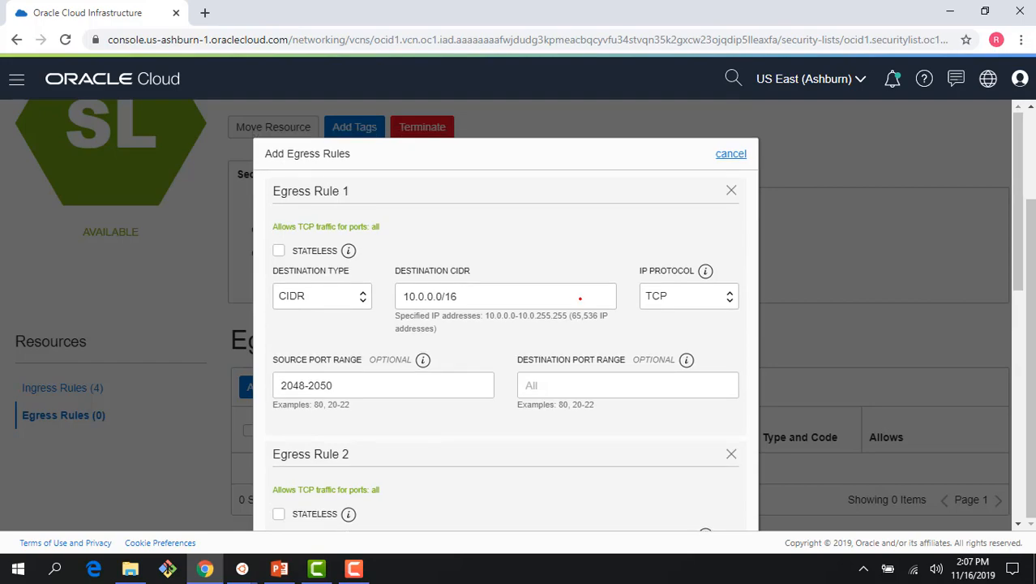
pyautogui.scroll(-3, 408, 420)
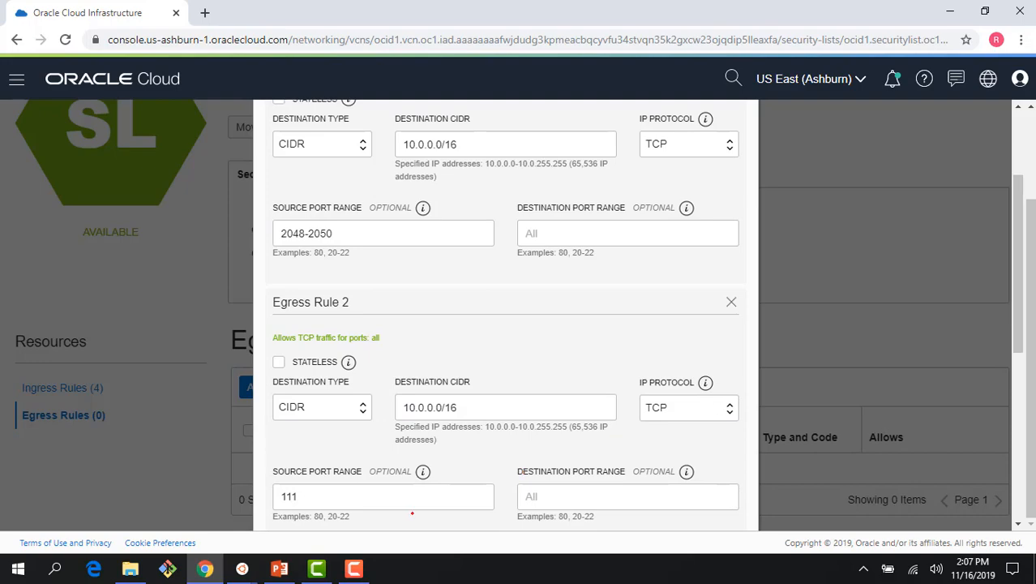
pyautogui.scroll(-4, 412, 513)
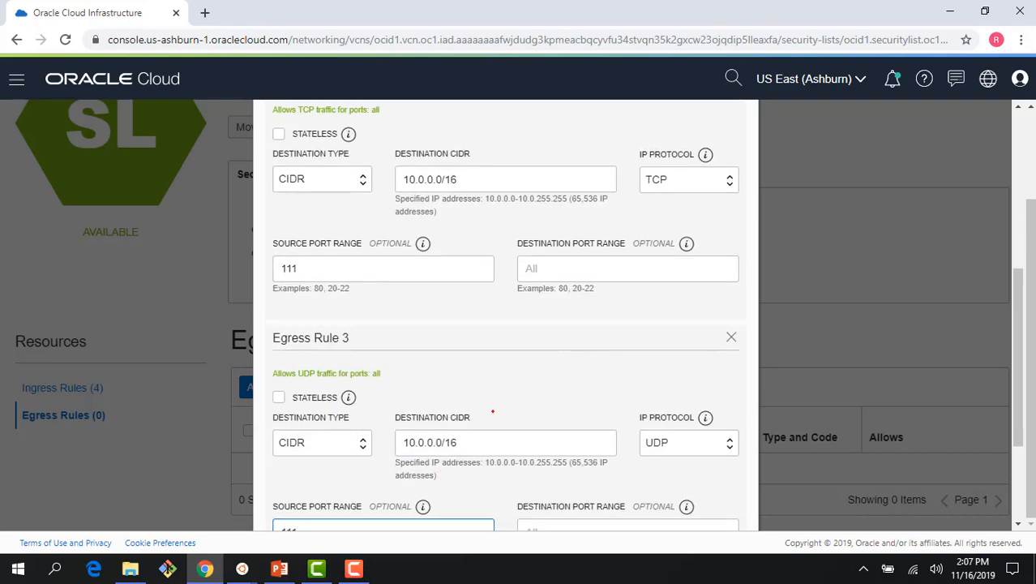
pyautogui.scroll(-3, 476, 422)
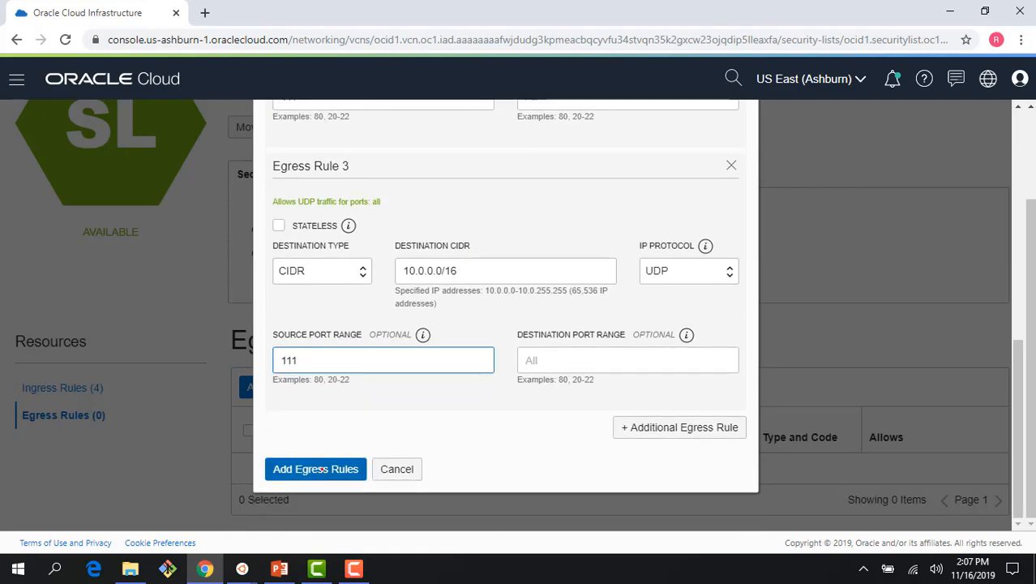
pyautogui.click(322, 470)
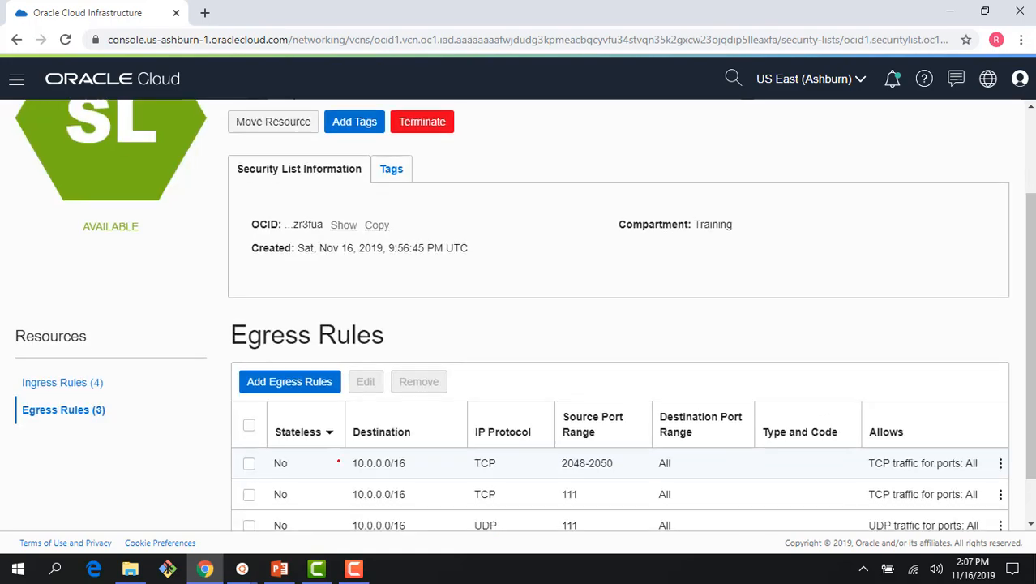
# Return to FSSVCN's security lists and examine the ingress rules of the Default Security List for FSSVCN
pyautogui.scroll(2, 160, 309)
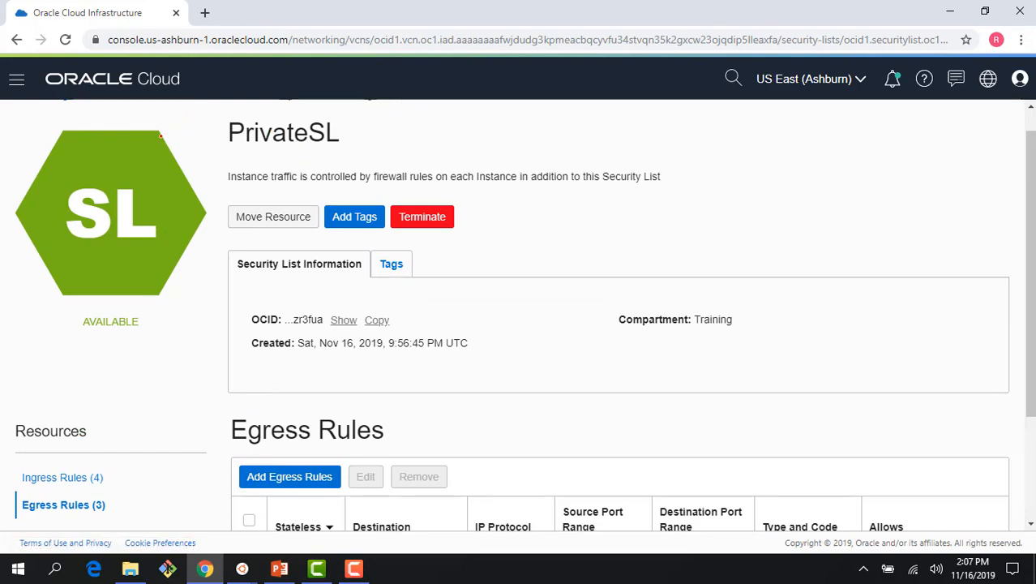
pyautogui.scroll(1, 162, 104)
pyautogui.click(301, 122)
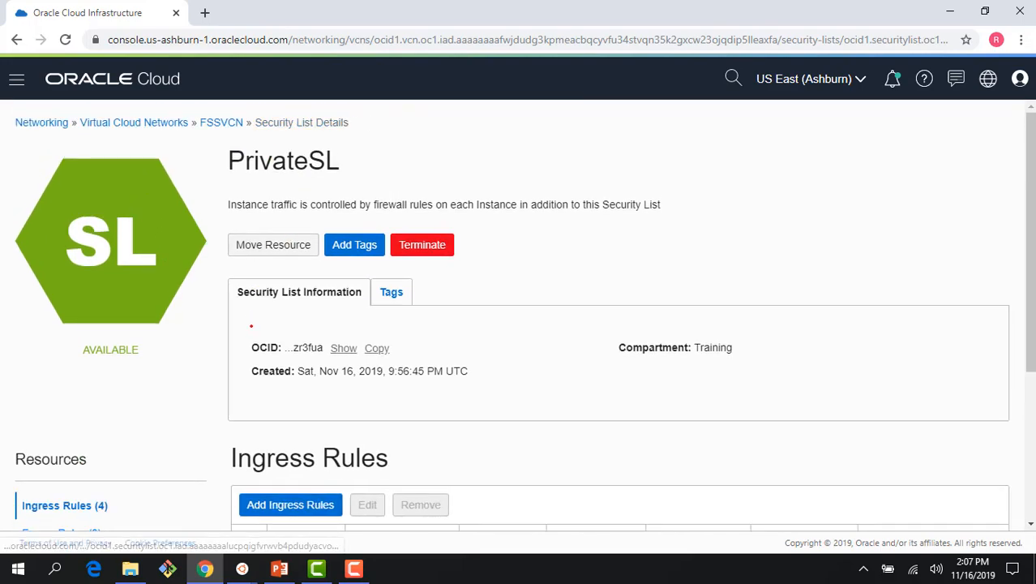
pyautogui.scroll(-3, 87, 278)
pyautogui.scroll(3, 88, 278)
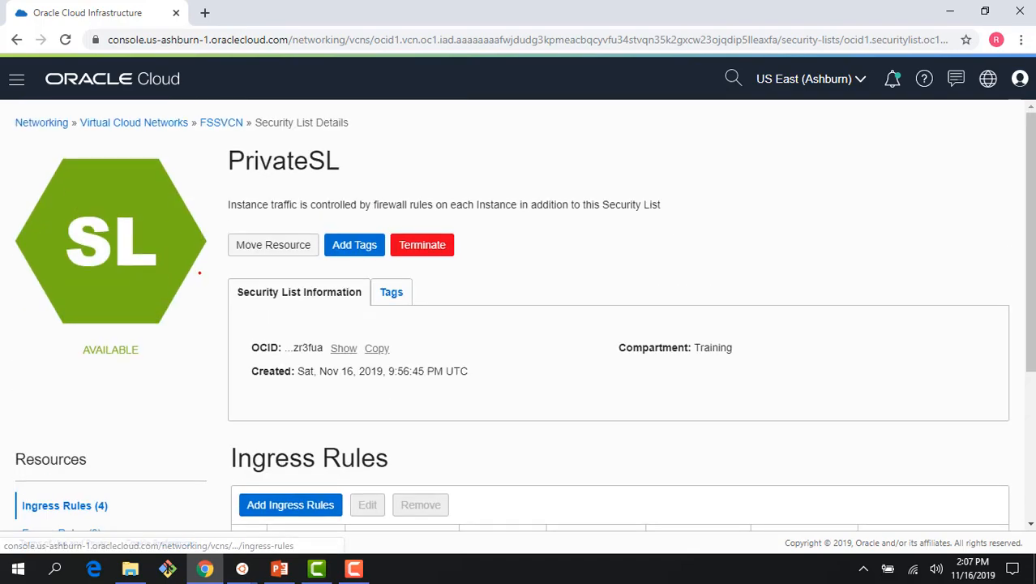
pyautogui.click(287, 122)
pyautogui.scroll(-4, 207, 351)
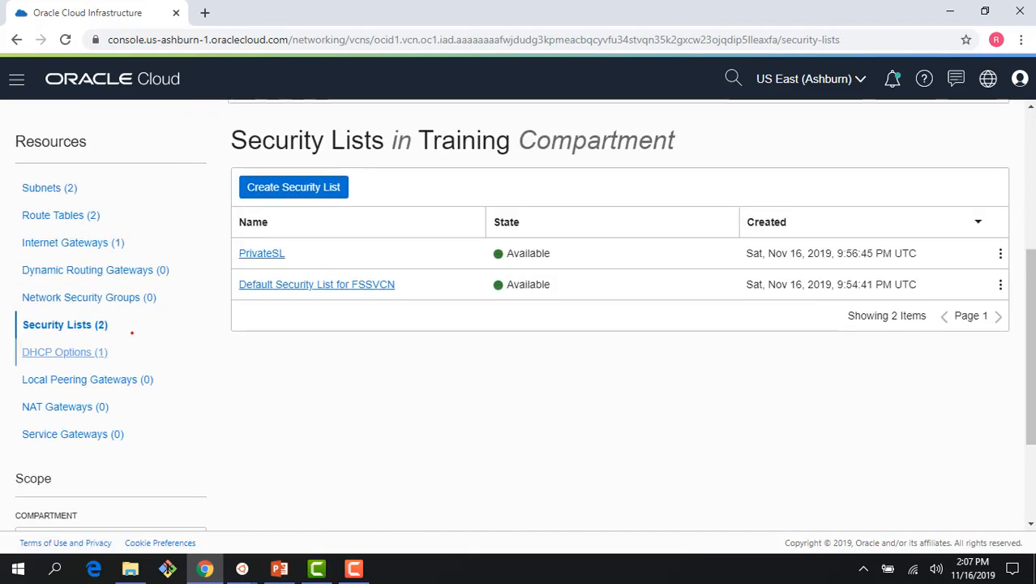
pyautogui.click(269, 283)
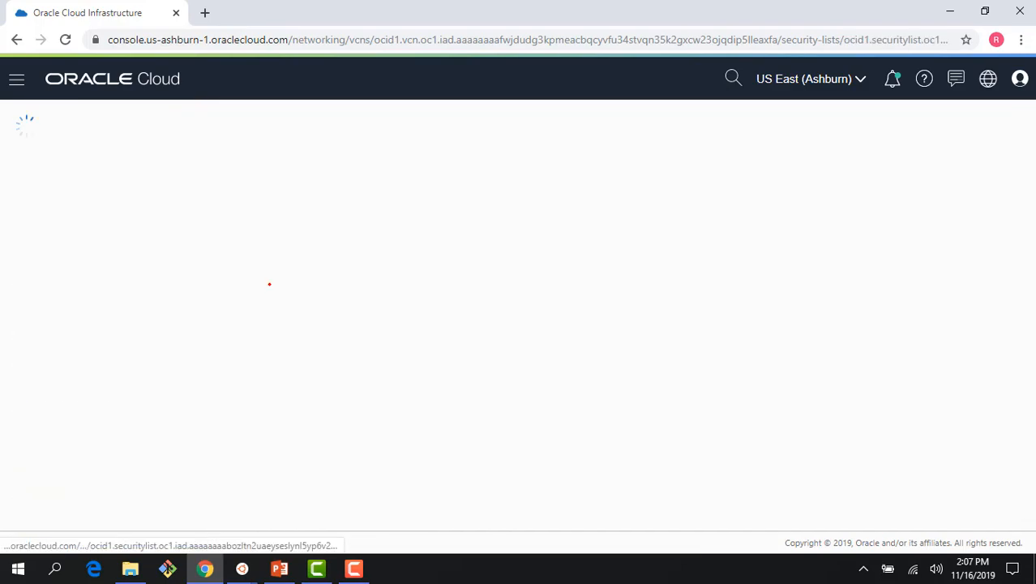
pyautogui.scroll(-3, 490, 419)
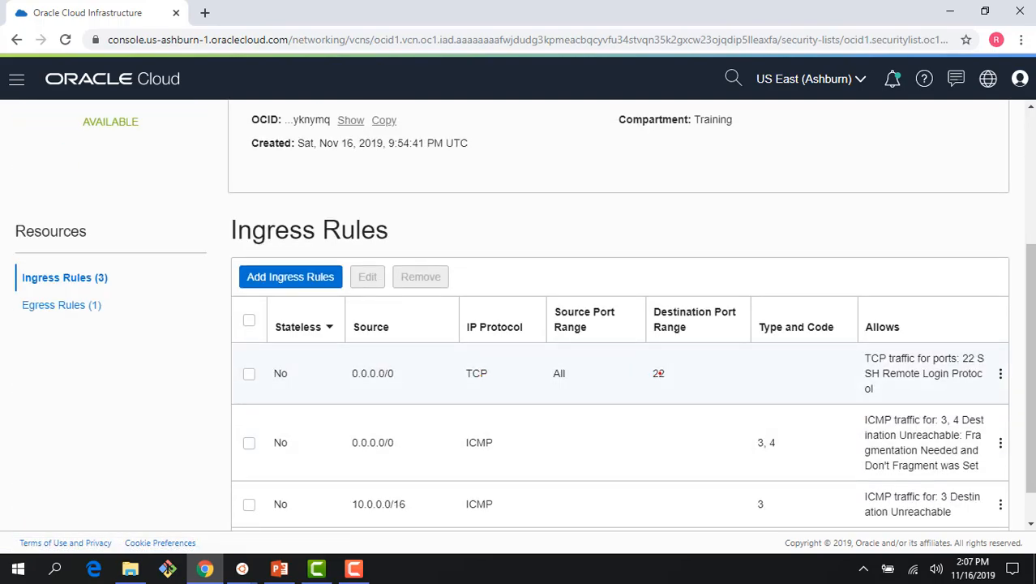
pyautogui.scroll(-1, 653, 373)
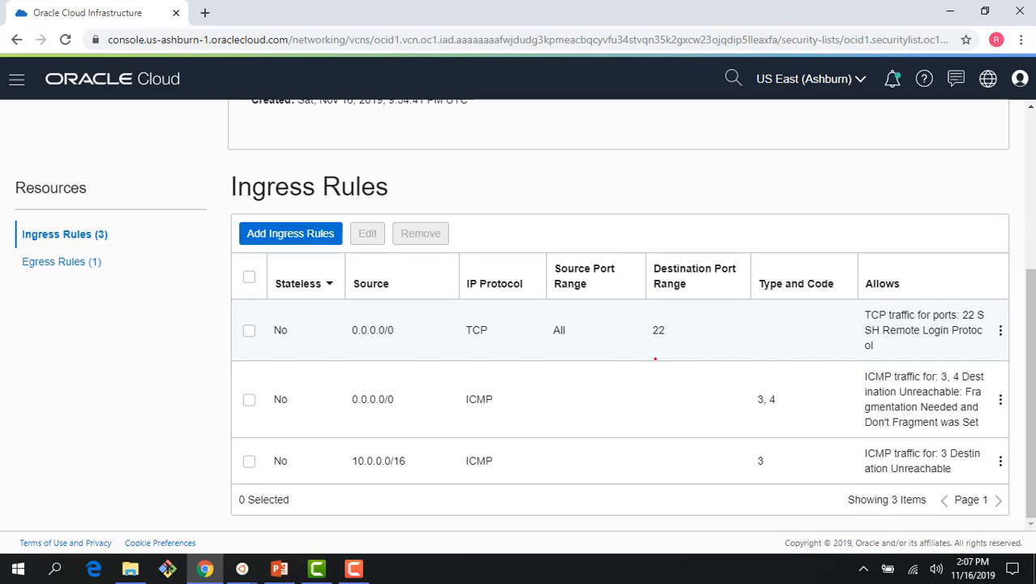
pyautogui.scroll(2, 559, 394)
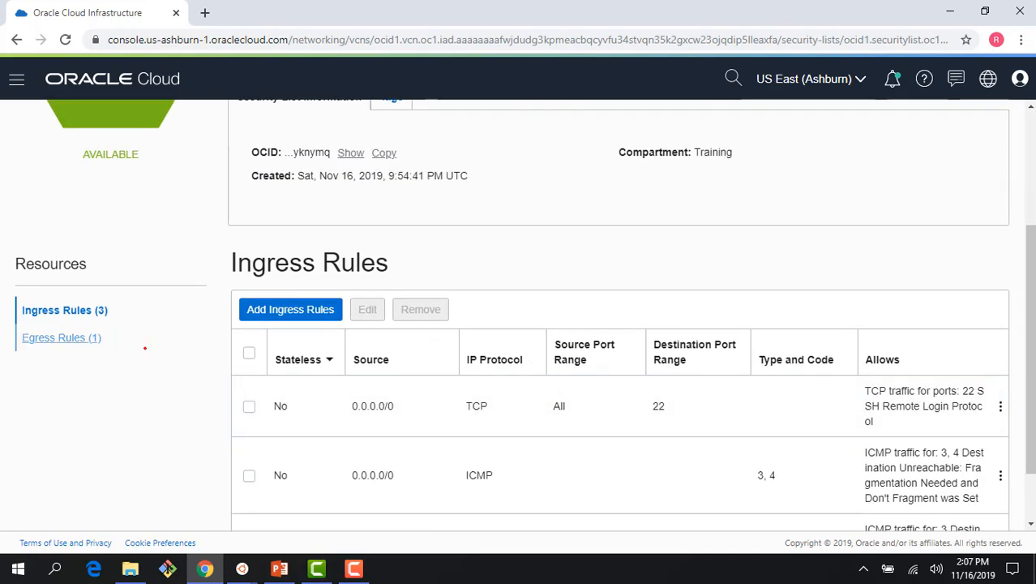
pyautogui.scroll(5, 244, 431)
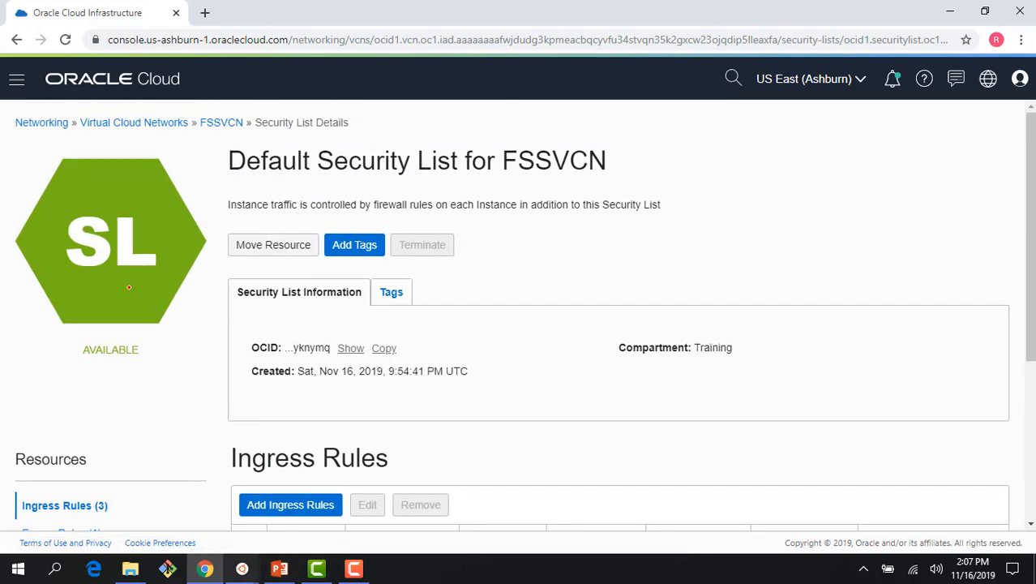
# Start creating a compute instance in the Training compartment and name it FSS1
pyautogui.click(16, 79)
pyautogui.moveTo(48, 150)
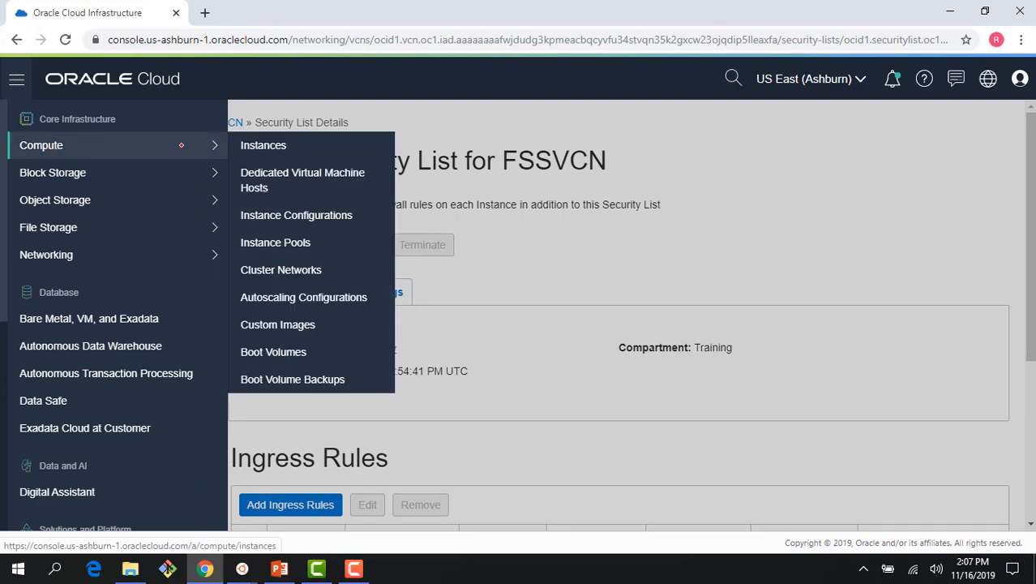
pyautogui.click(246, 147)
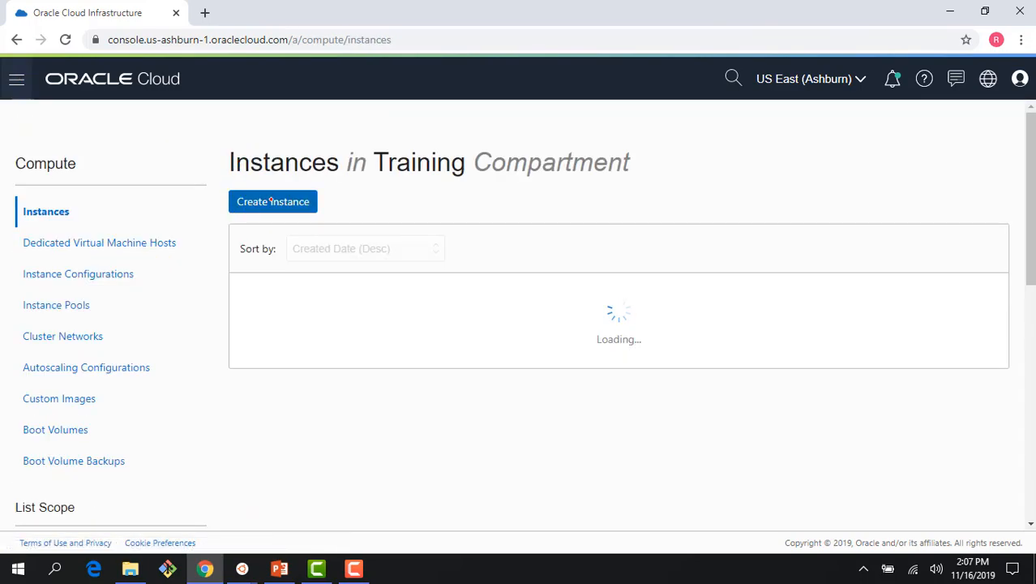
pyautogui.click(273, 202)
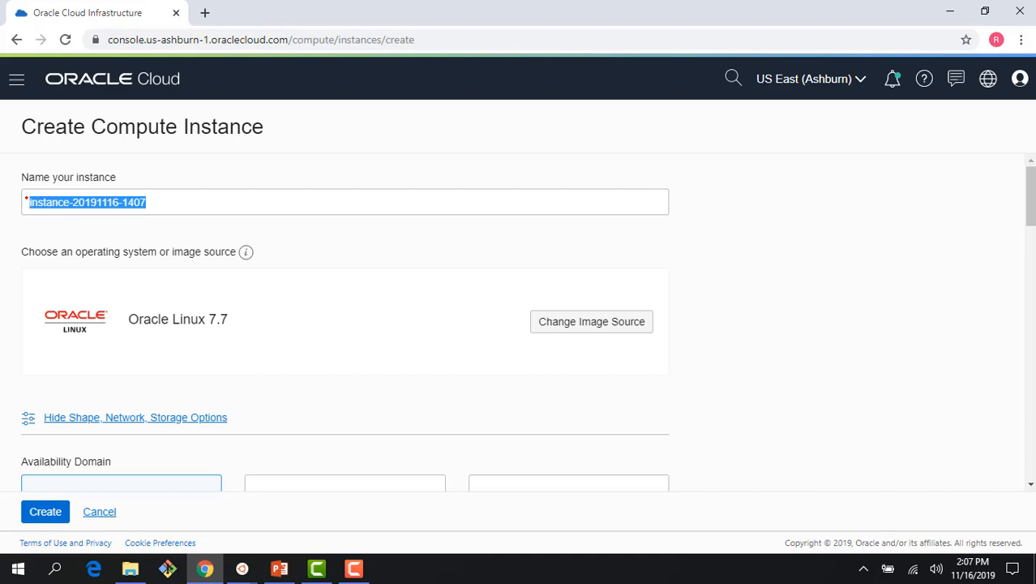
pyautogui.write('FSS1')
# Check the new instance's network and subnet settings and choose to assign a public IP address
pyautogui.scroll(-1, 361, 335)
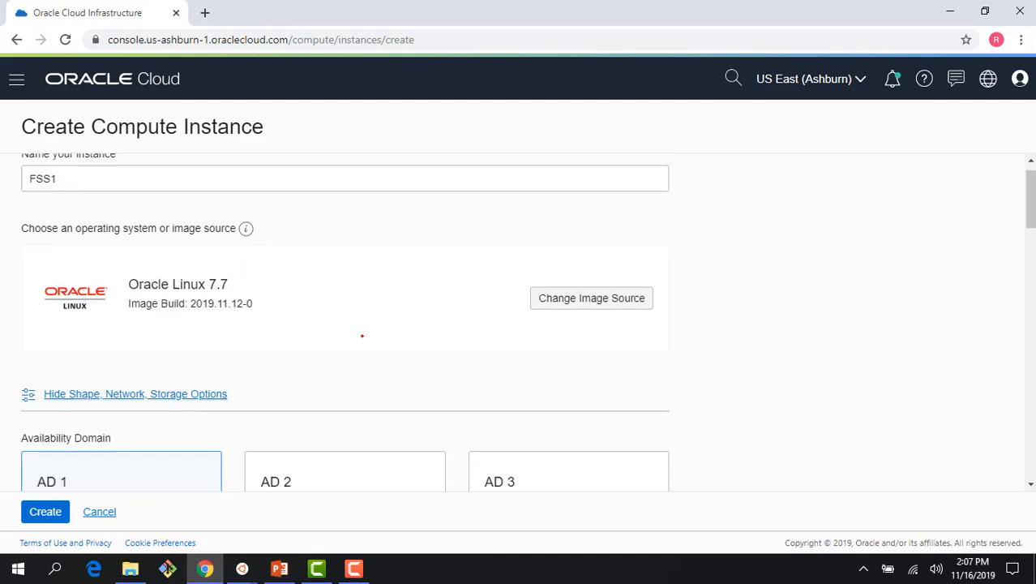
pyautogui.scroll(-10, 362, 335)
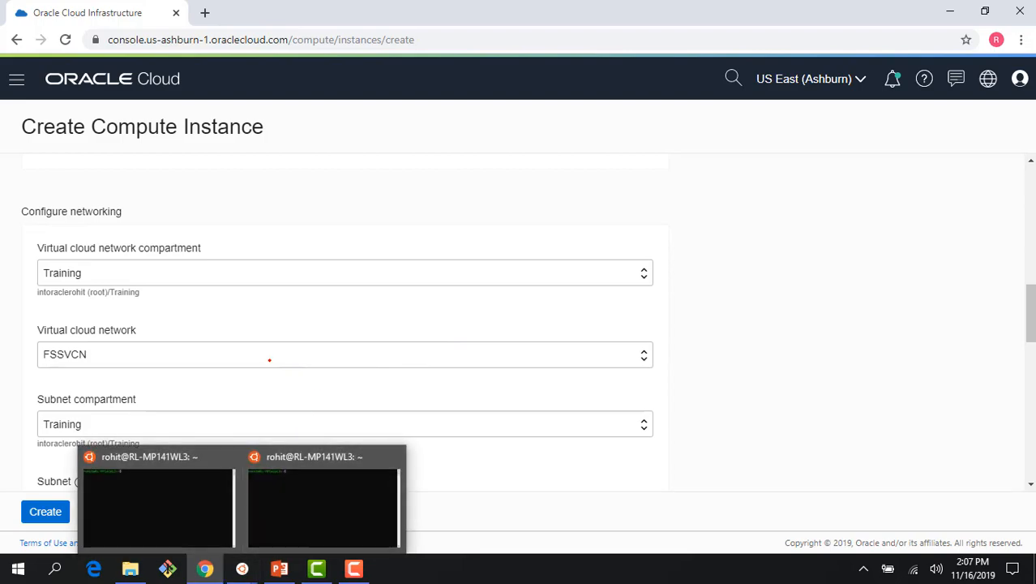
pyautogui.scroll(4, 760, 347)
pyautogui.scroll(-4, 781, 352)
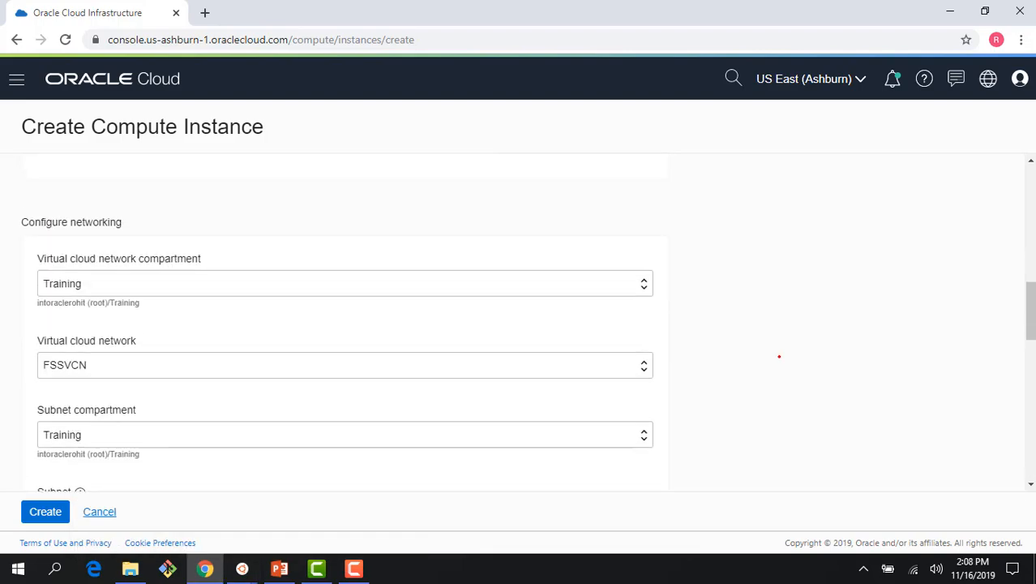
pyautogui.scroll(2, 777, 354)
pyautogui.scroll(-2, 775, 358)
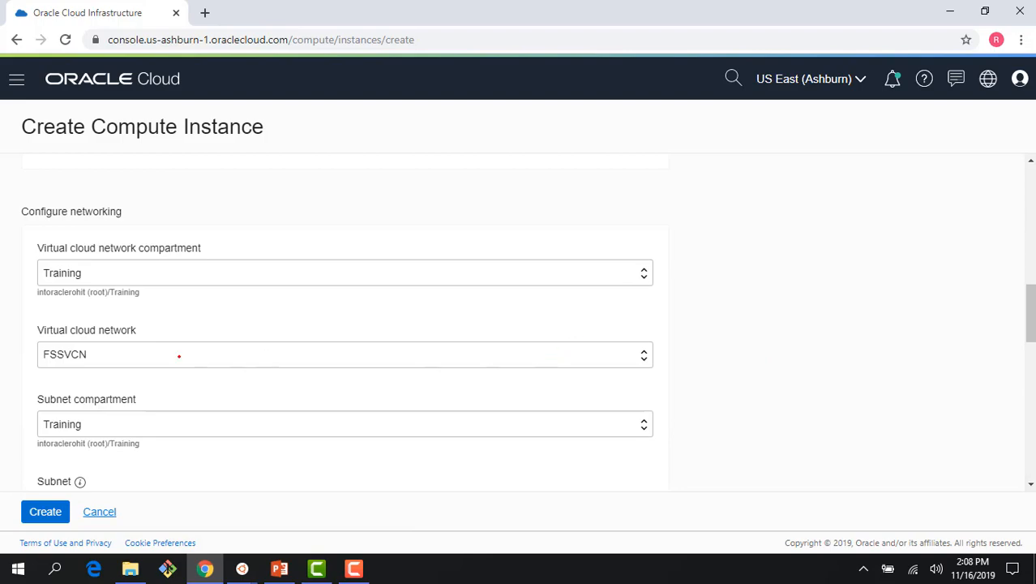
pyautogui.scroll(-2, 88, 354)
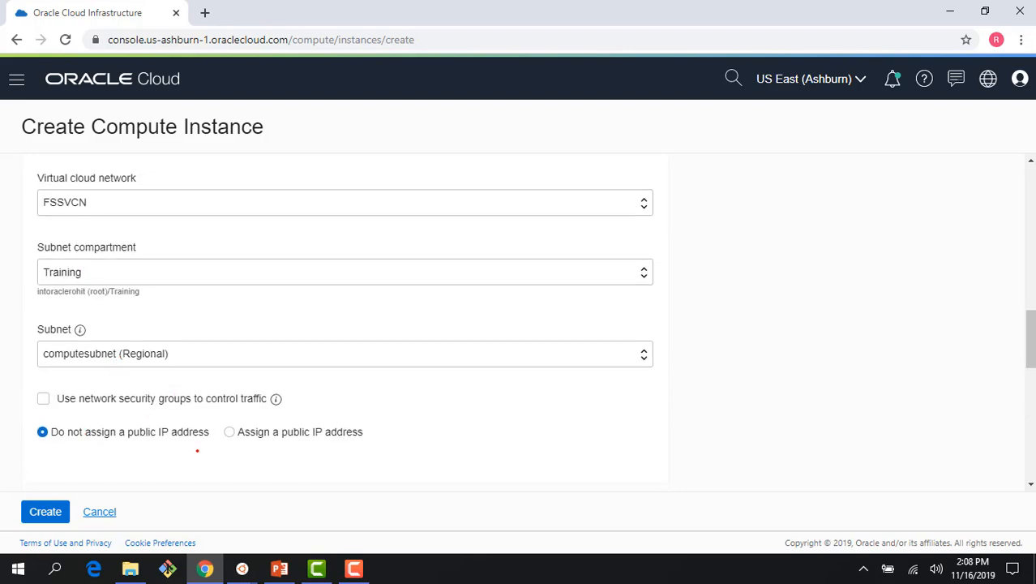
pyautogui.click(231, 432)
pyautogui.scroll(-3, 467, 421)
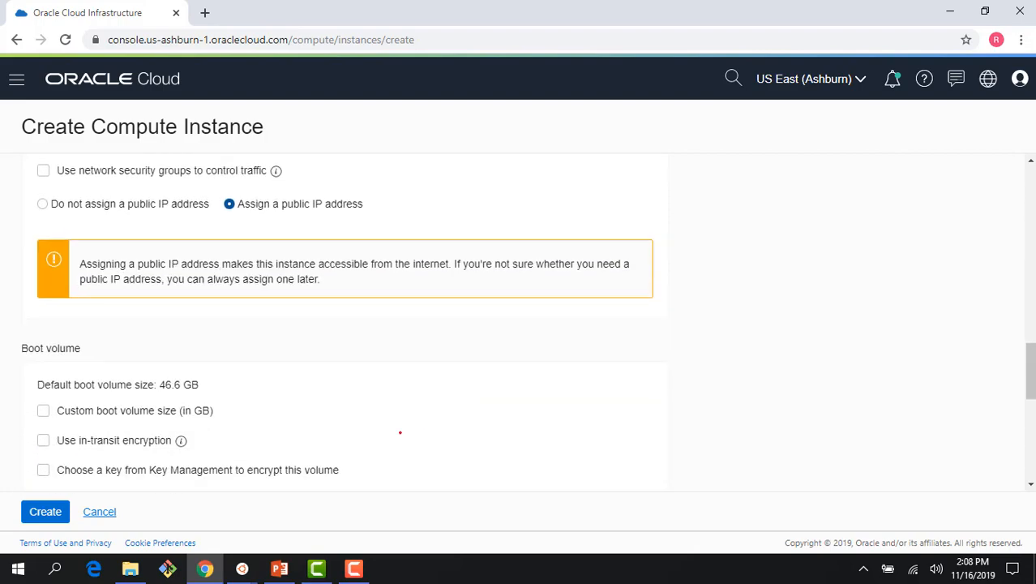
# Switch to the Ubuntu terminal, run pwd and change into the .ssh directory
pyautogui.click(241, 568)
pyautogui.click(199, 509)
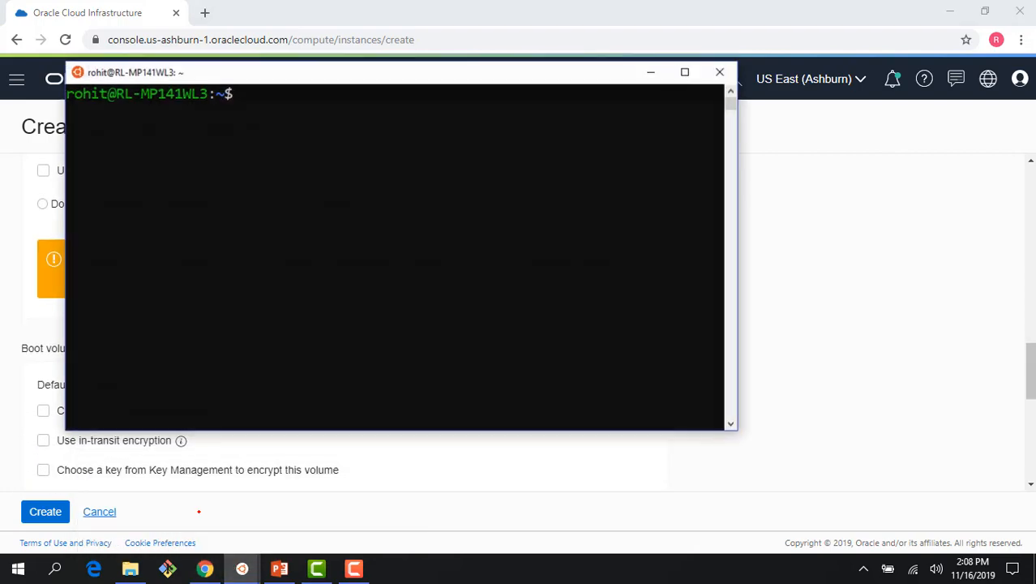
pyautogui.write('pwd')
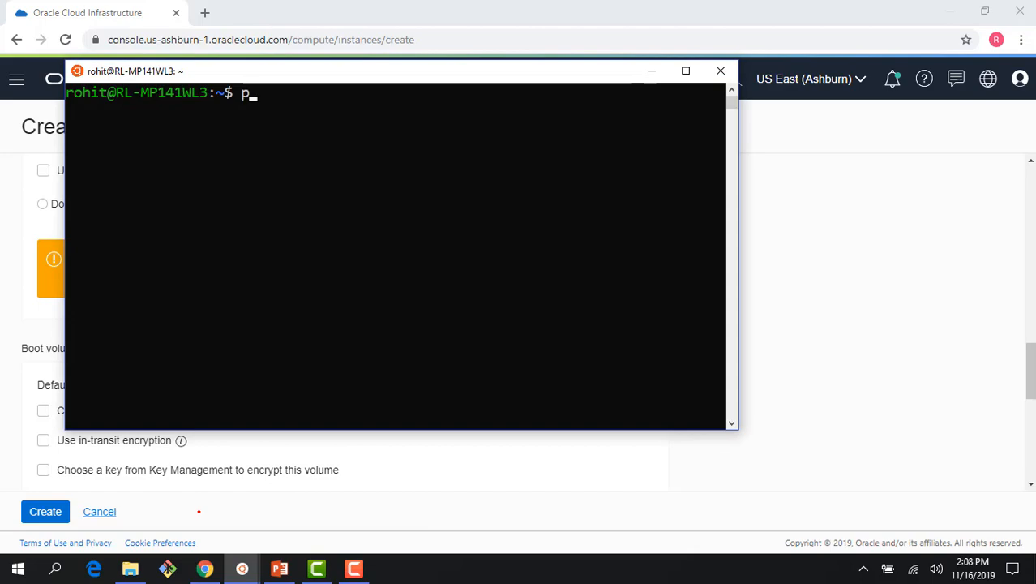
pyautogui.press('Return')
pyautogui.write('cd .s')
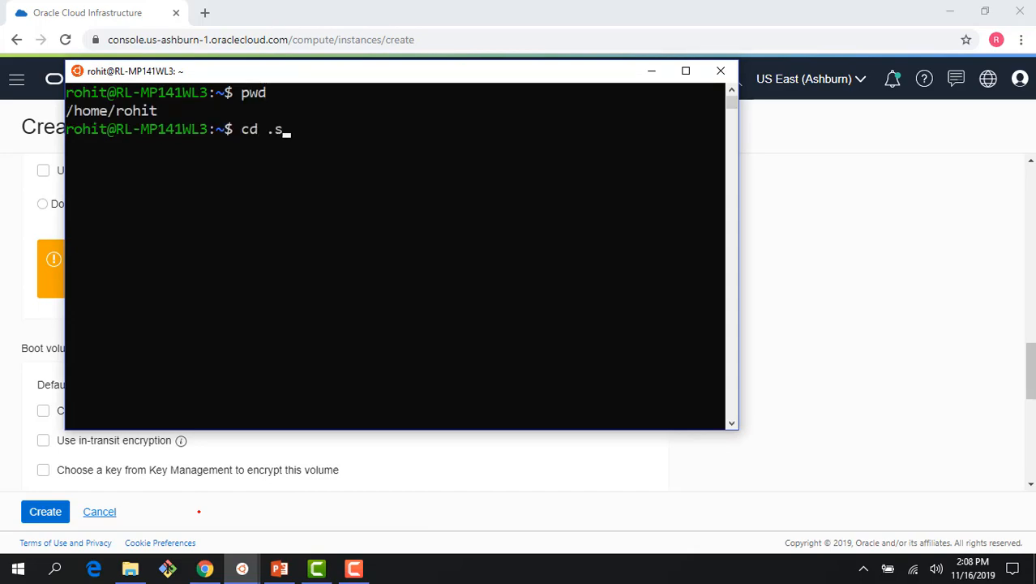
pyautogui.write('sh')
pyautogui.press('Return')
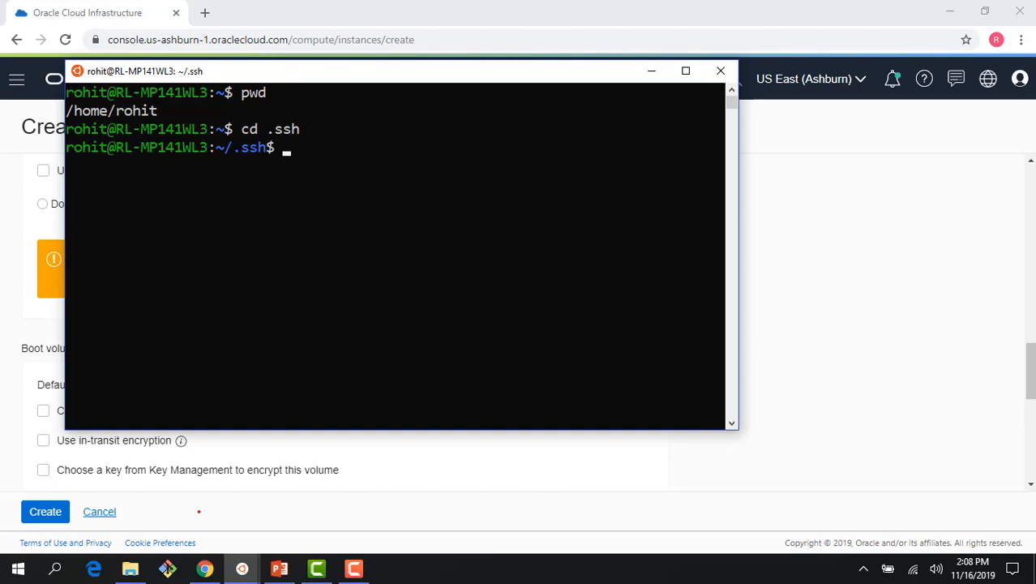
# List the .ssh directory, print the contents of id_rsa.pub and copy the public key
pyautogui.write('ls')
pyautogui.press('Return')
pyautogui.write('cat ')
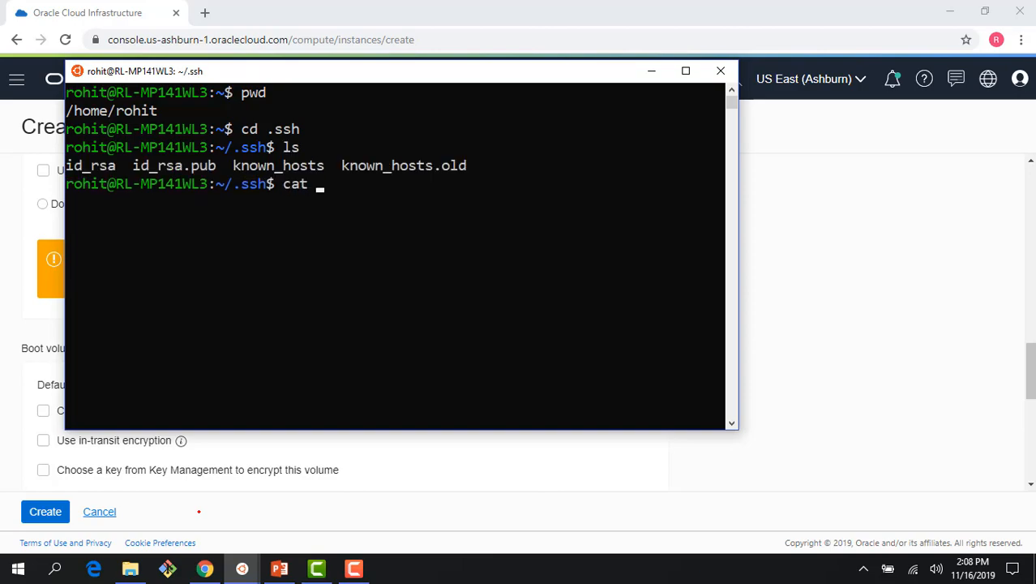
pyautogui.write('id_rsa.pub')
pyautogui.press('Return')
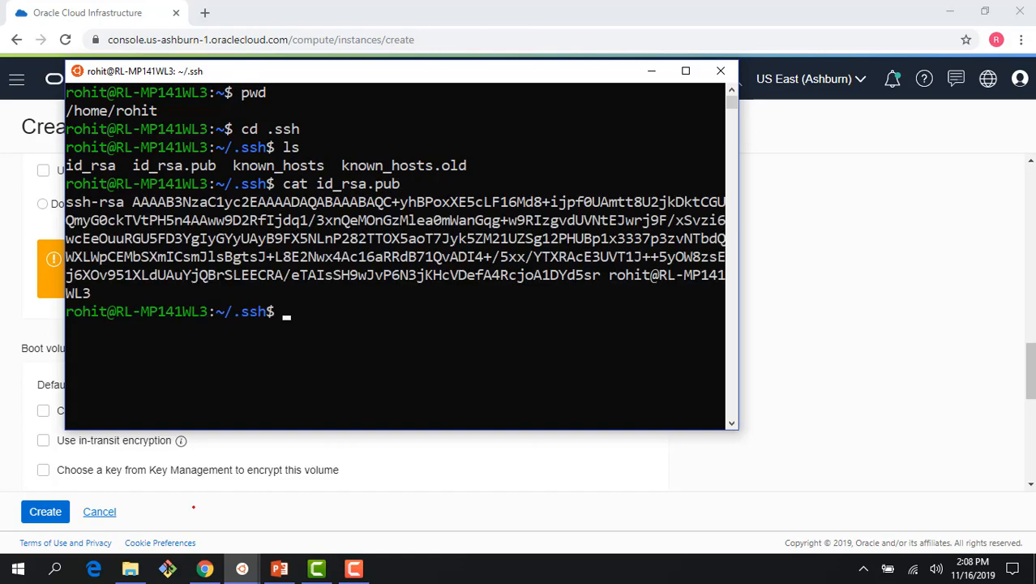
pyautogui.moveTo(95, 293); pyautogui.dragTo(68, 202)
pyautogui.hotkey('ctrl', 'c')
# Back in the browser, paste the copied public key as the instance's SSH key and create the instance
pyautogui.click(757, 363)
pyautogui.scroll(-5, 278, 341)
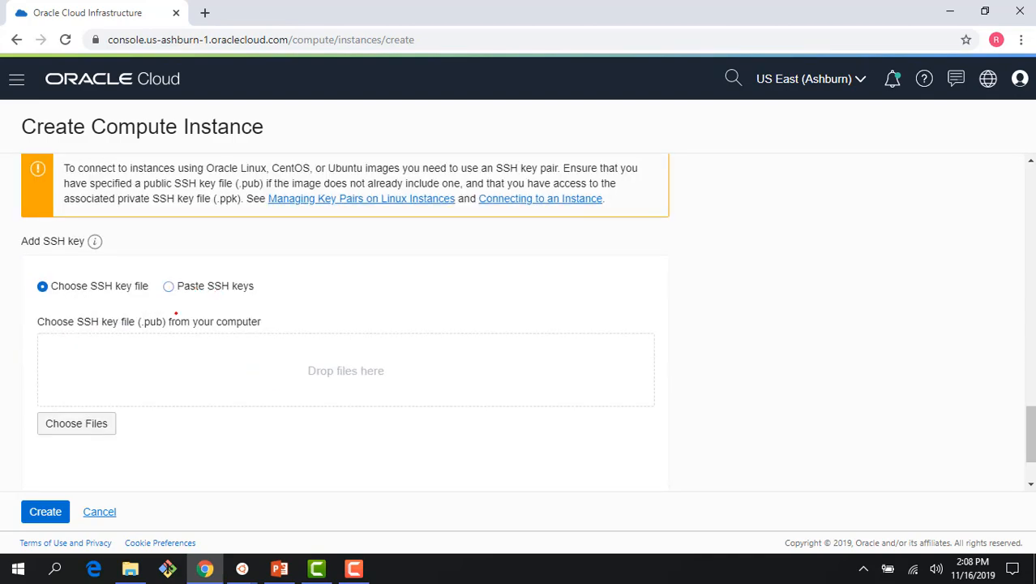
pyautogui.click(177, 285)
pyautogui.click(180, 347)
pyautogui.hotkey('ctrl', 'v')
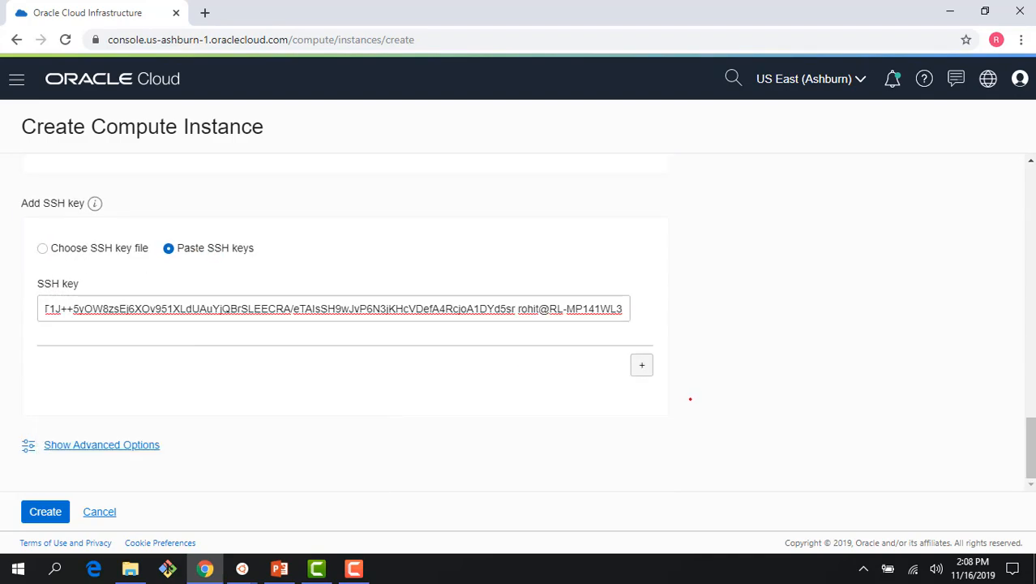
pyautogui.click(58, 506)
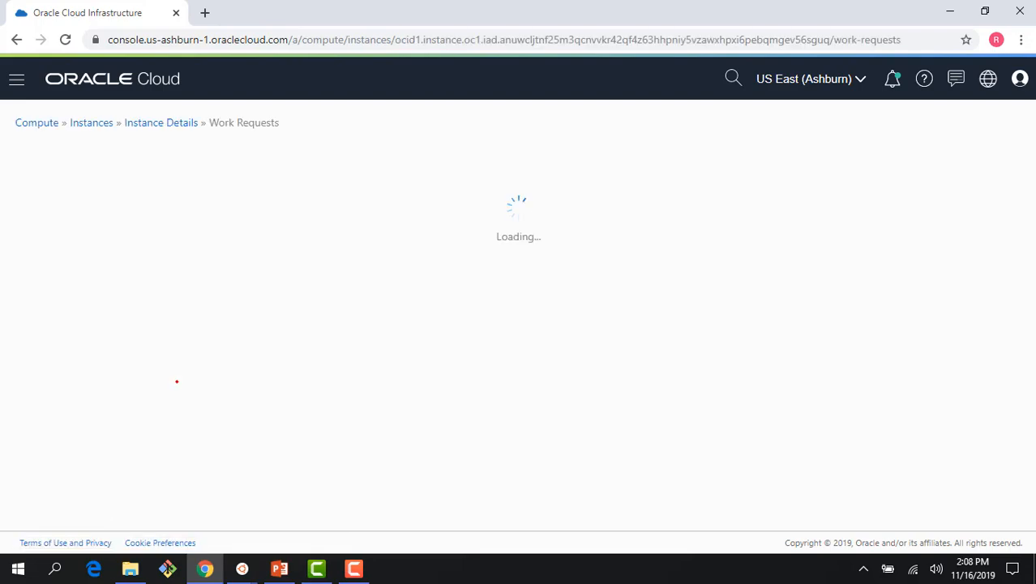
# Return to the instances list and start creating another compute instance named FSS2
pyautogui.click(91, 123)
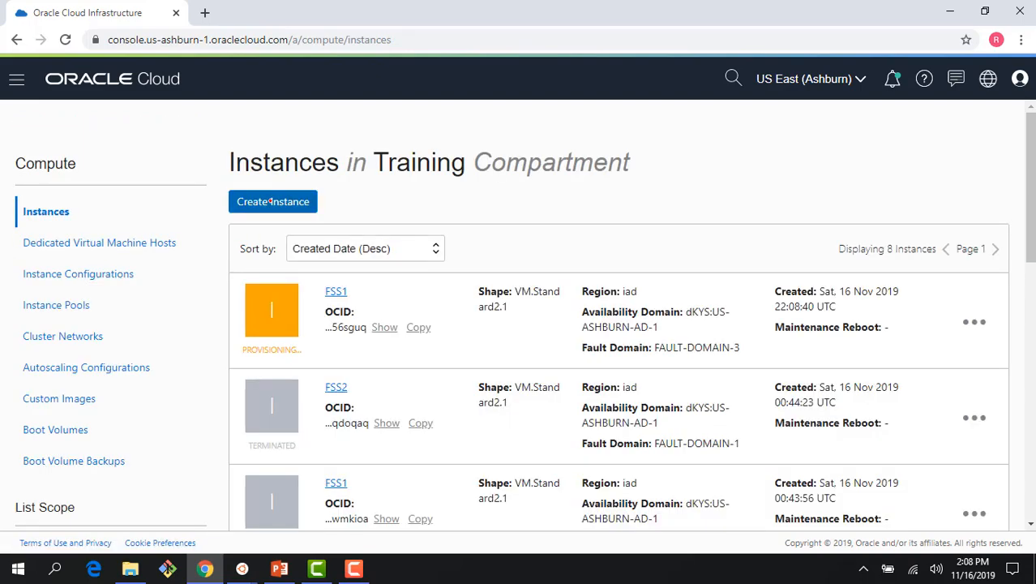
pyautogui.click(270, 202)
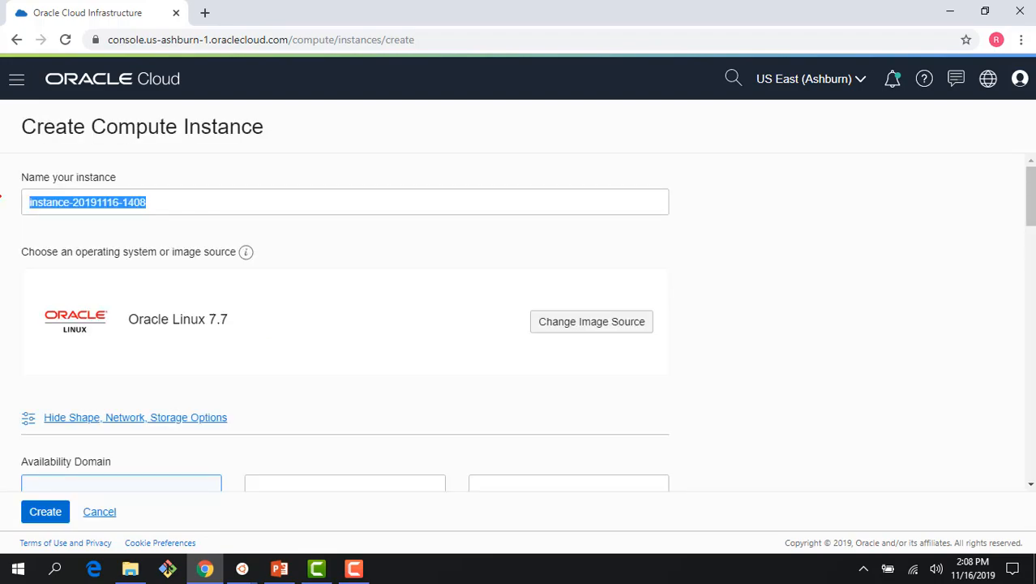
pyautogui.write('FSS2')
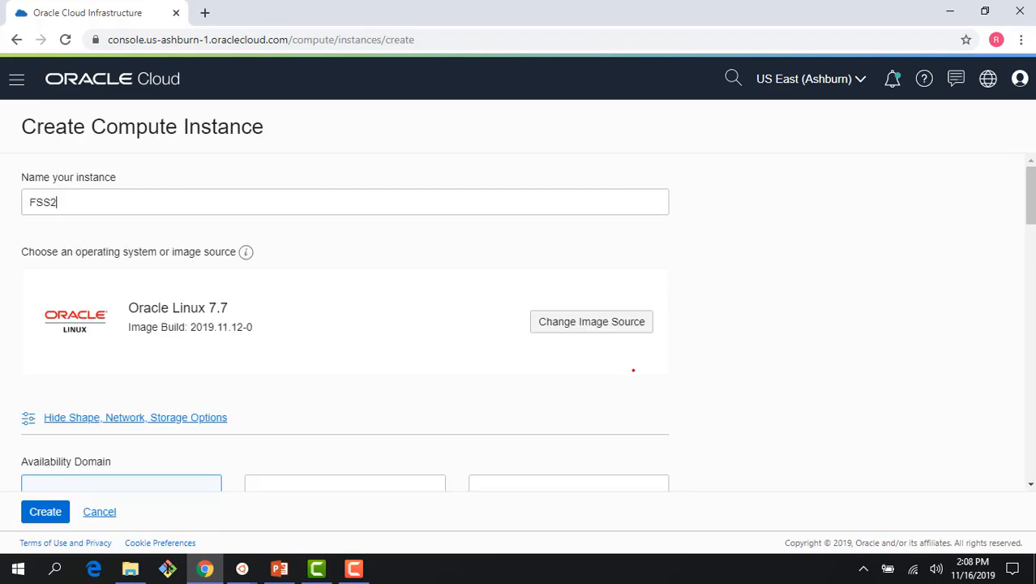
# Keep FSS2 in FSSVCN's computesubnet (Regional) and choose to assign it a public IP address
pyautogui.scroll(-3, 637, 377)
pyautogui.scroll(-6, 637, 377)
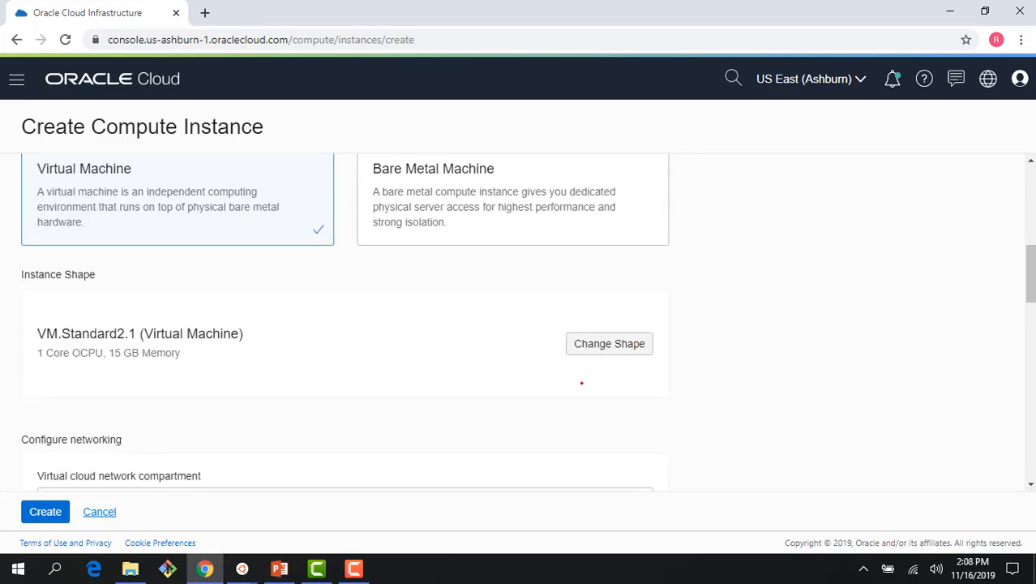
pyautogui.scroll(-2, 505, 398)
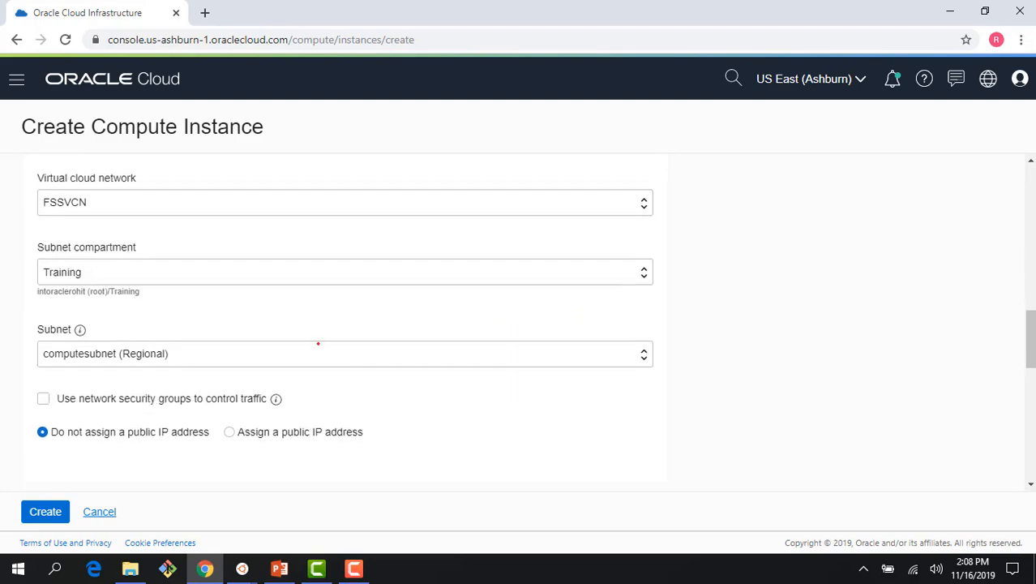
pyautogui.scroll(-2, 315, 366)
pyautogui.click(231, 280)
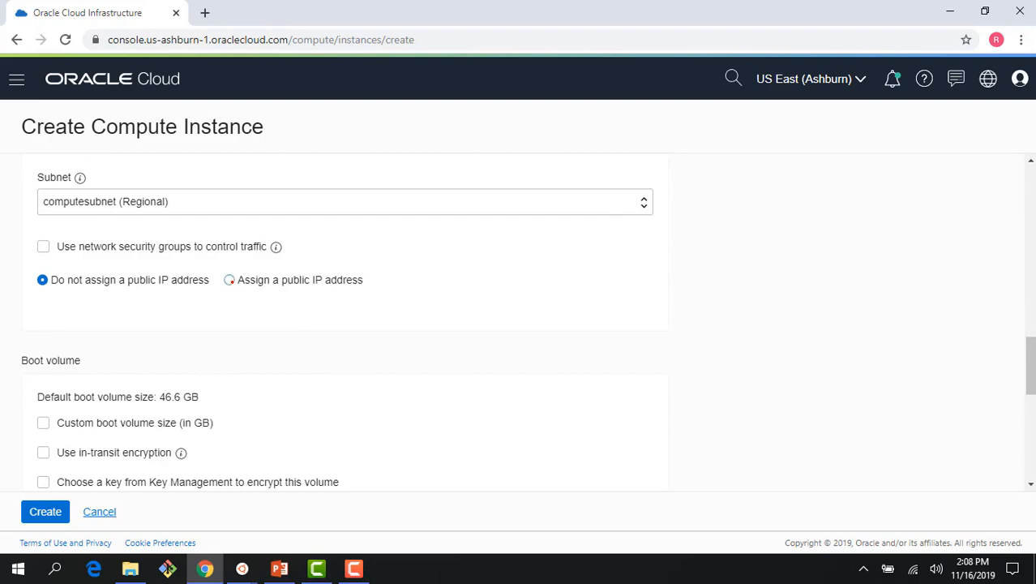
# Provide the previously used public key as FSS2's pasted SSH key and create the instance
pyautogui.scroll(-3, 294, 392)
pyautogui.scroll(-3, 294, 402)
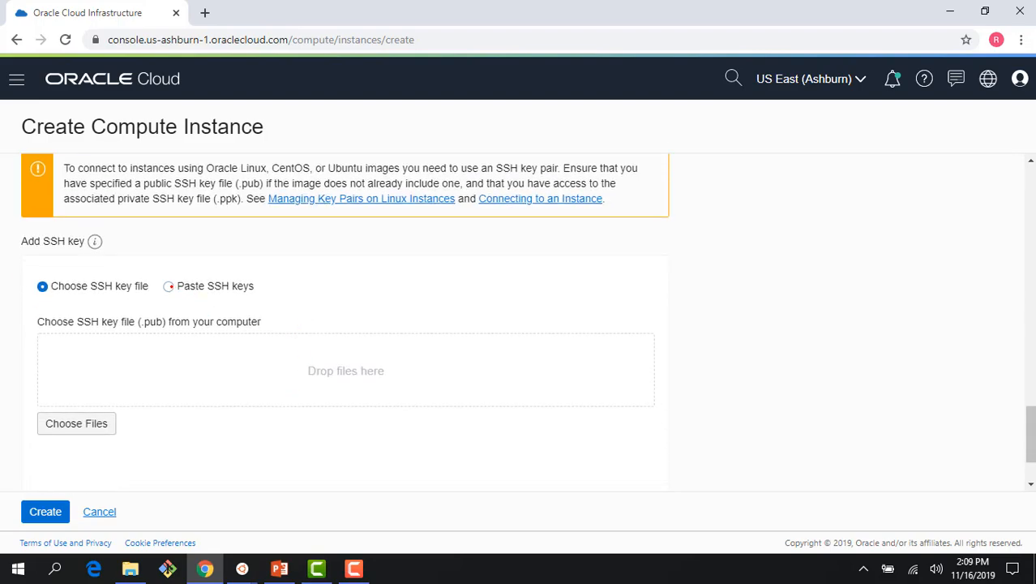
pyautogui.click(169, 285)
pyautogui.click(198, 343)
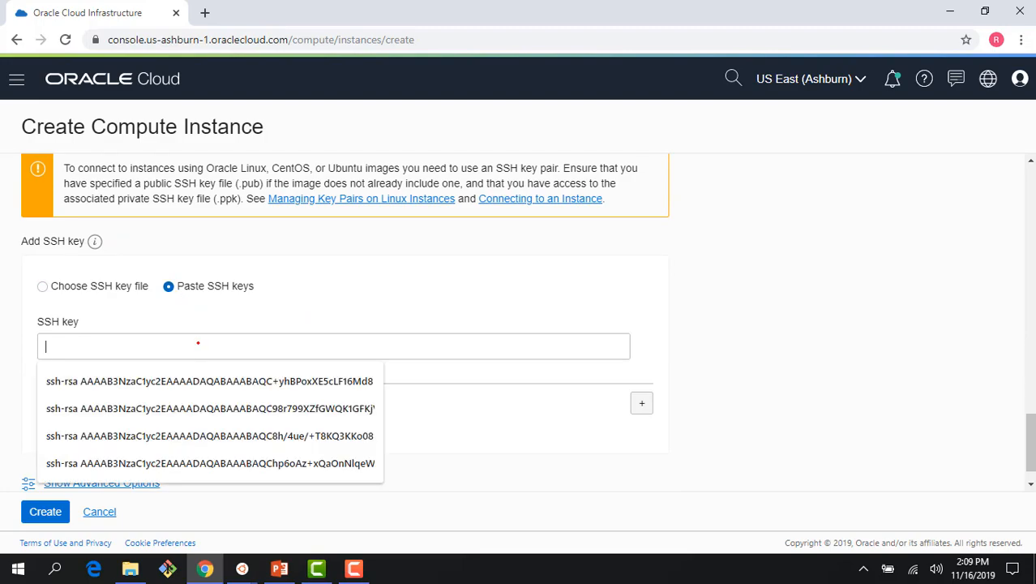
pyautogui.click(209, 380)
pyautogui.scroll(-1, 209, 381)
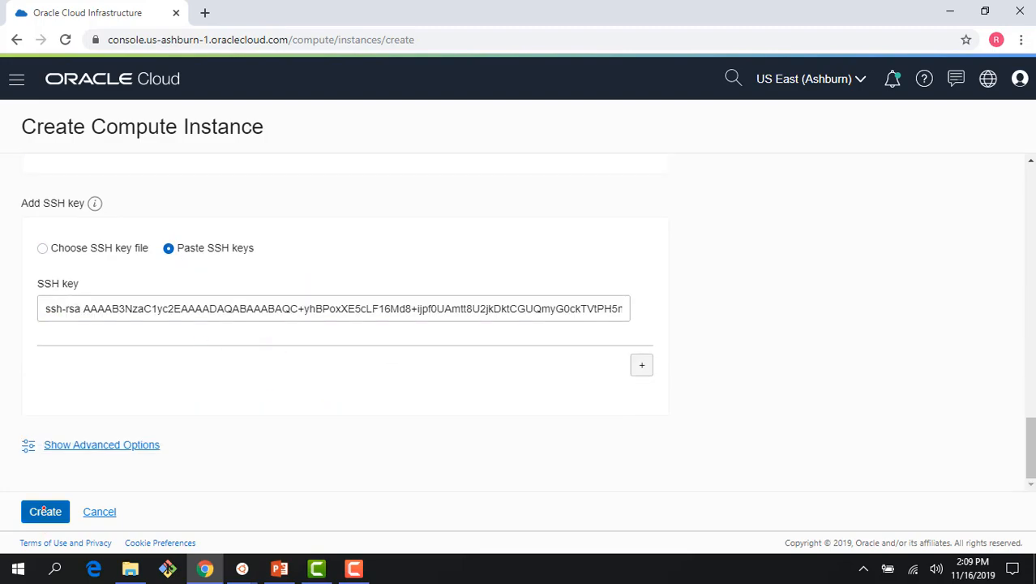
pyautogui.click(44, 511)
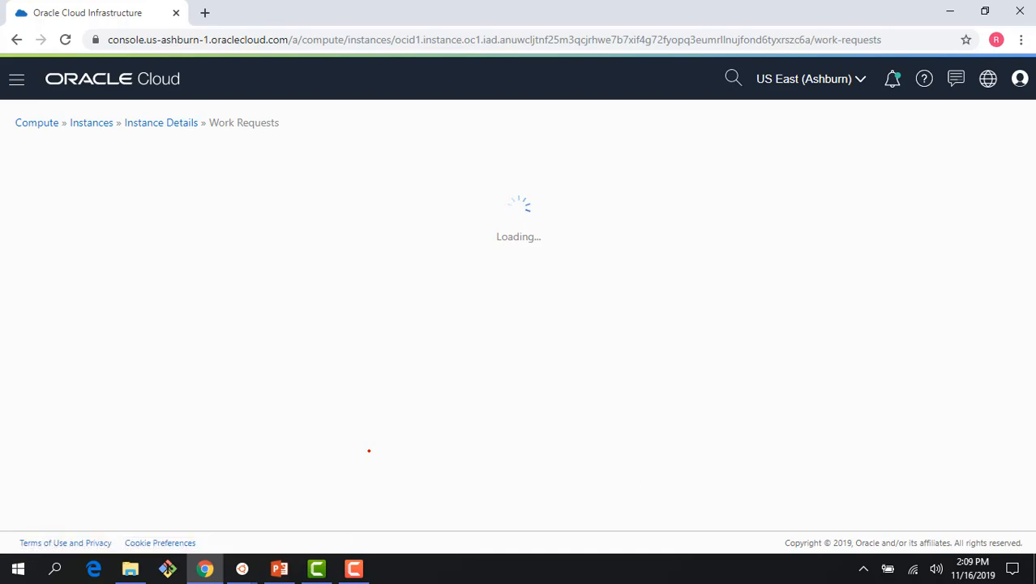
# Review FSS2's instance and primary VNIC information, and return to the list of compute instances
pyautogui.scroll(-1, 378, 436)
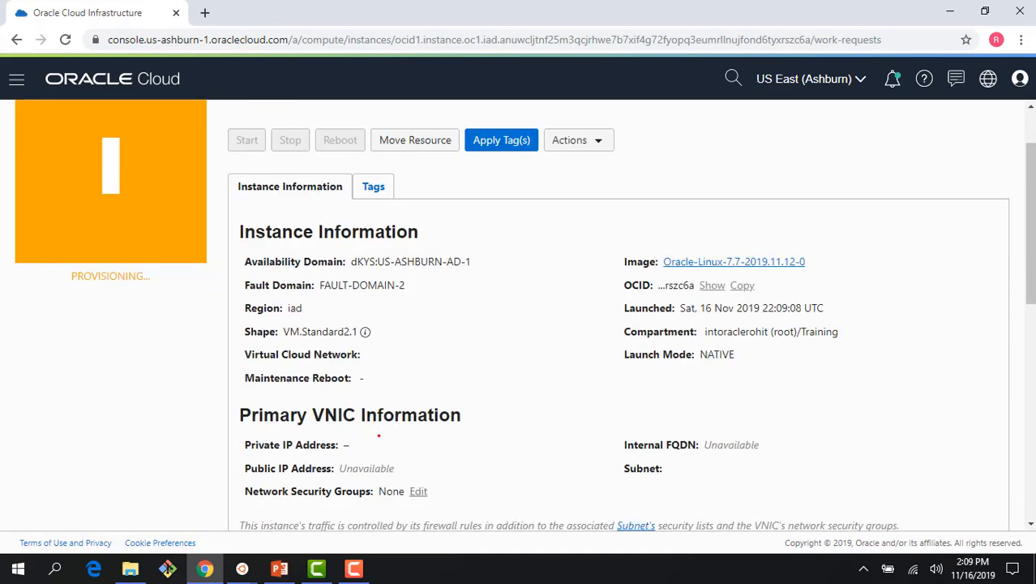
pyautogui.scroll(-1, 377, 436)
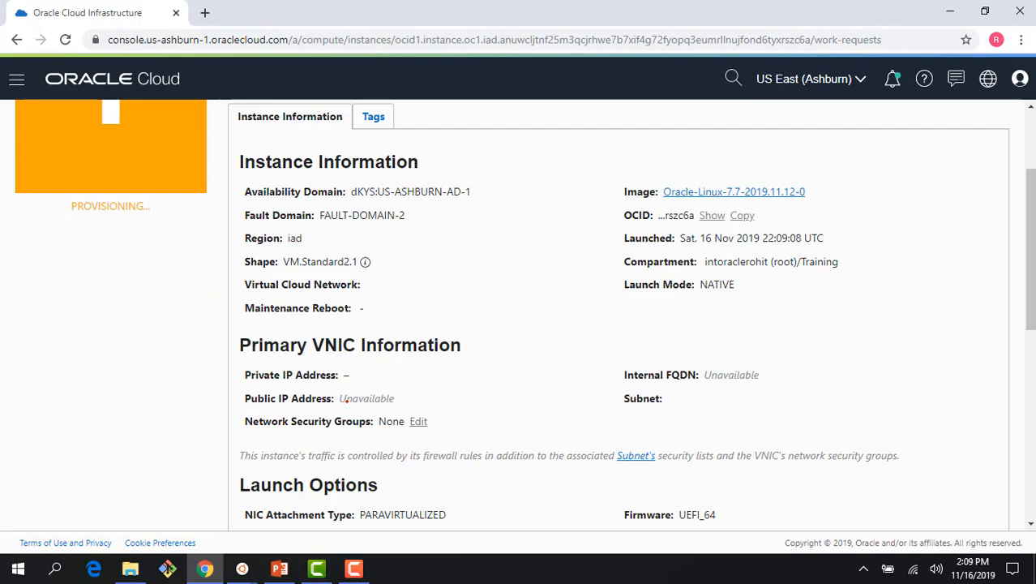
pyautogui.scroll(2, 344, 399)
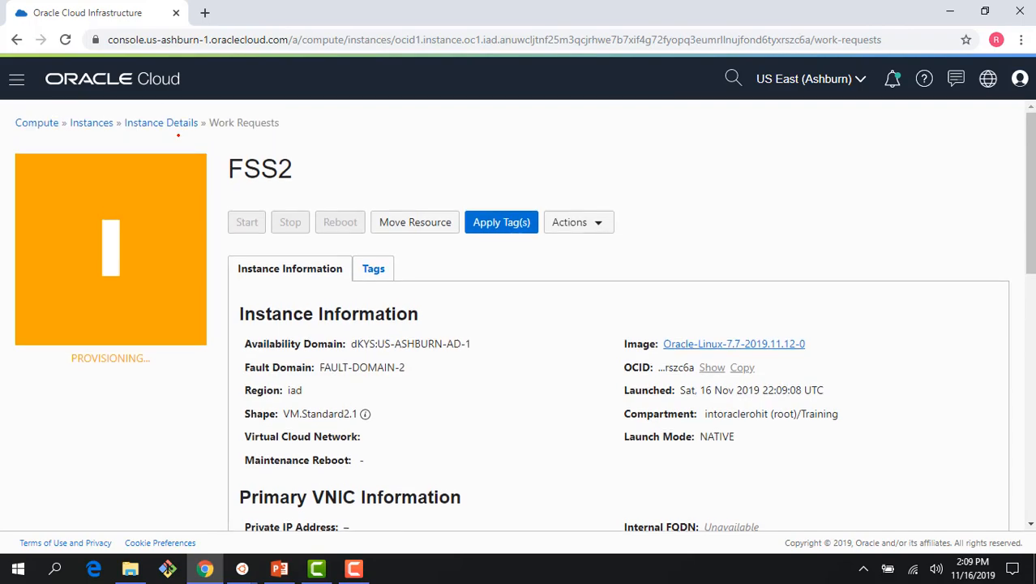
pyautogui.click(155, 122)
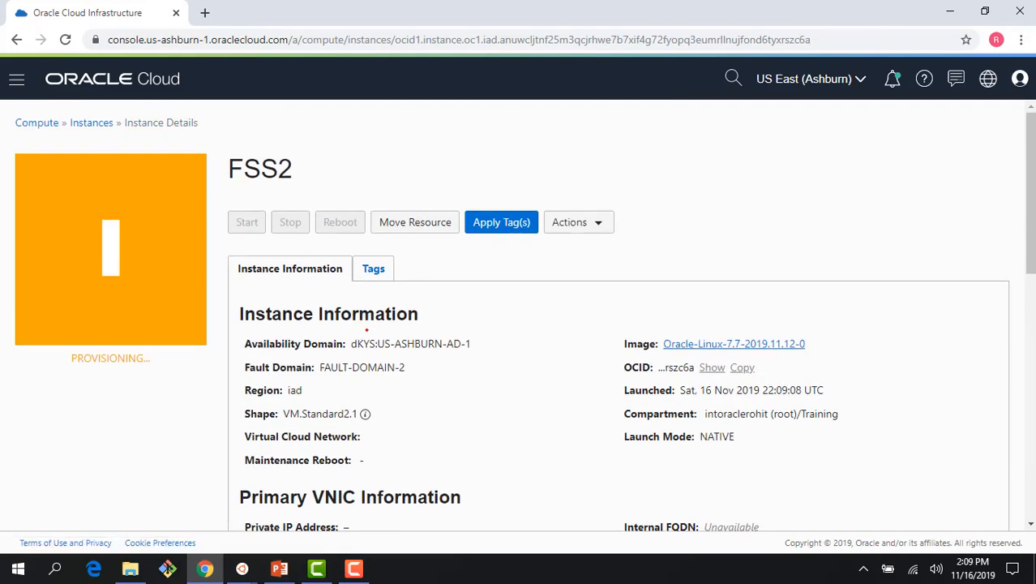
pyautogui.click(95, 122)
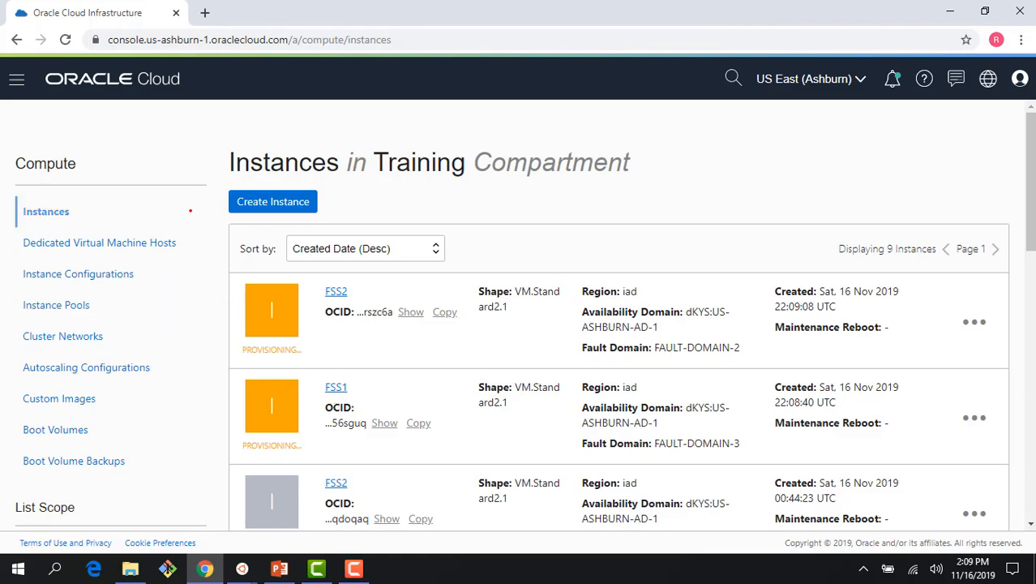
# Open MountTarget-demo's details in File Storage and read the security rule requirements for its MTsubnet subnet
pyautogui.click(16, 79)
pyautogui.moveTo(53, 228)
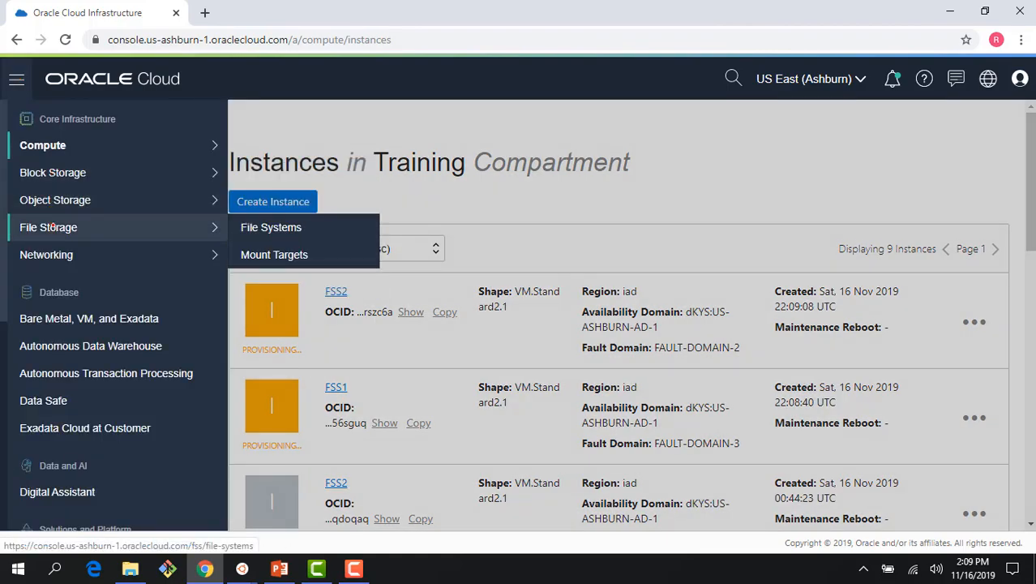
pyautogui.click(252, 228)
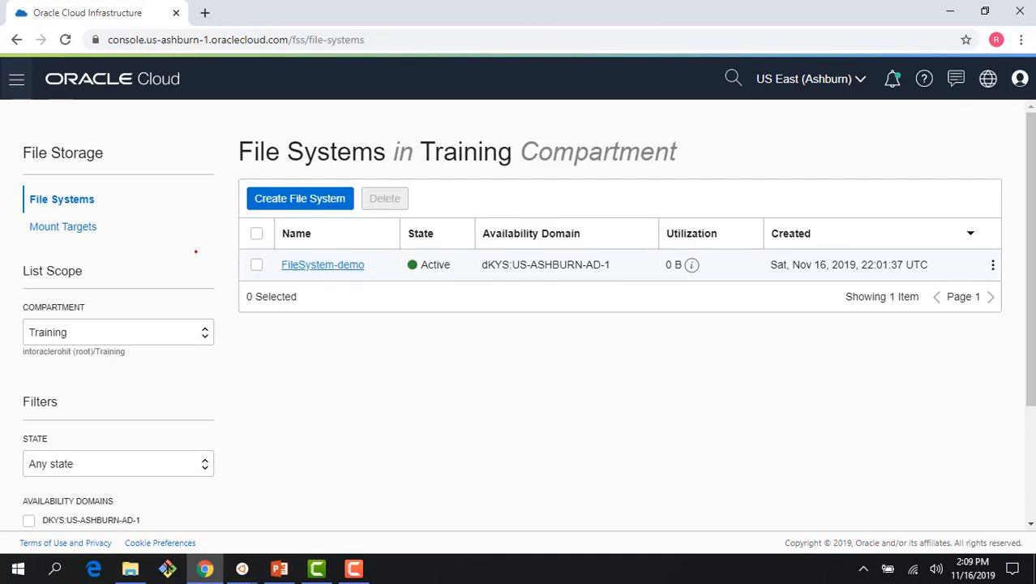
pyautogui.click(63, 227)
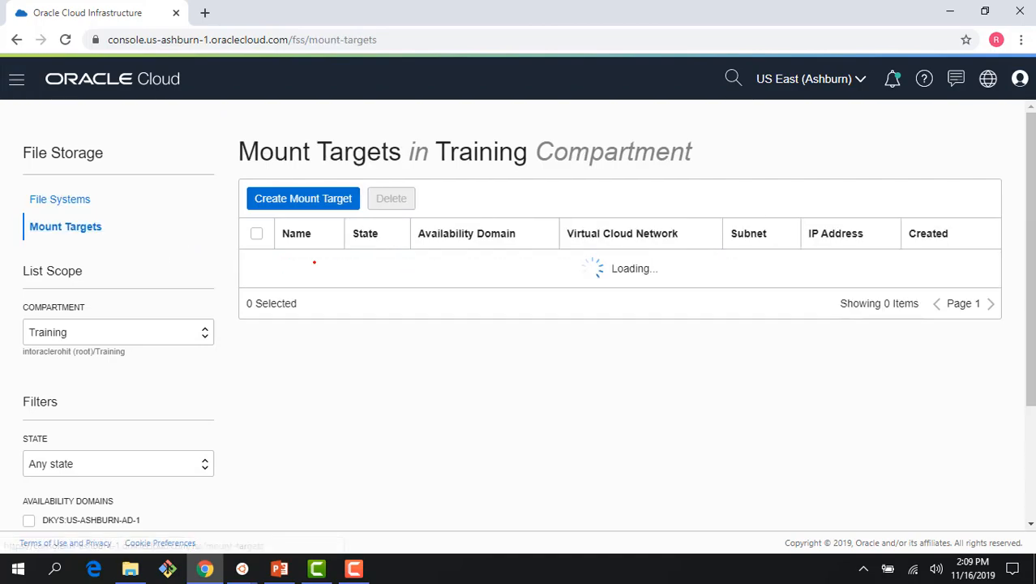
pyautogui.click(316, 266)
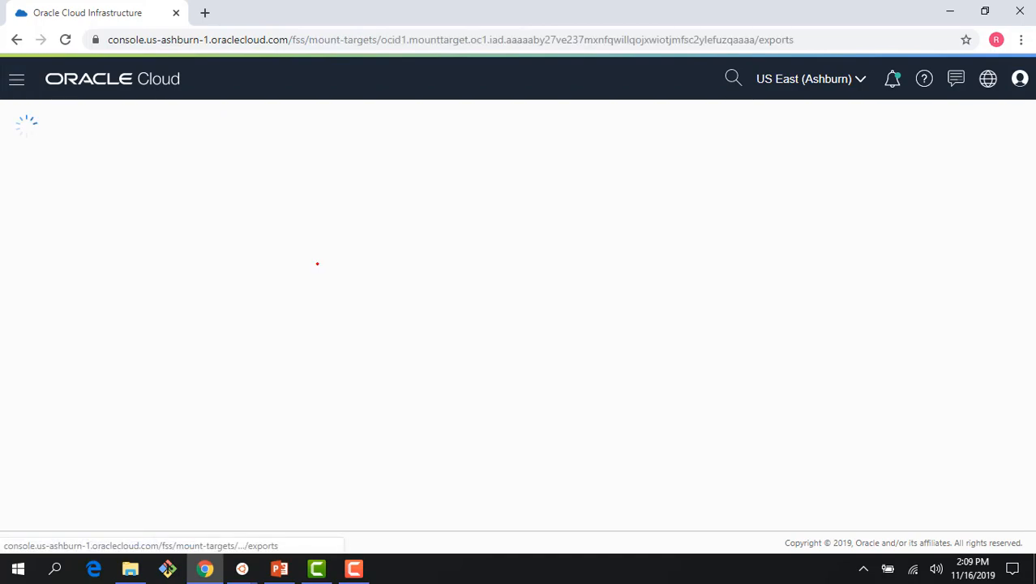
pyautogui.moveTo(722, 326)
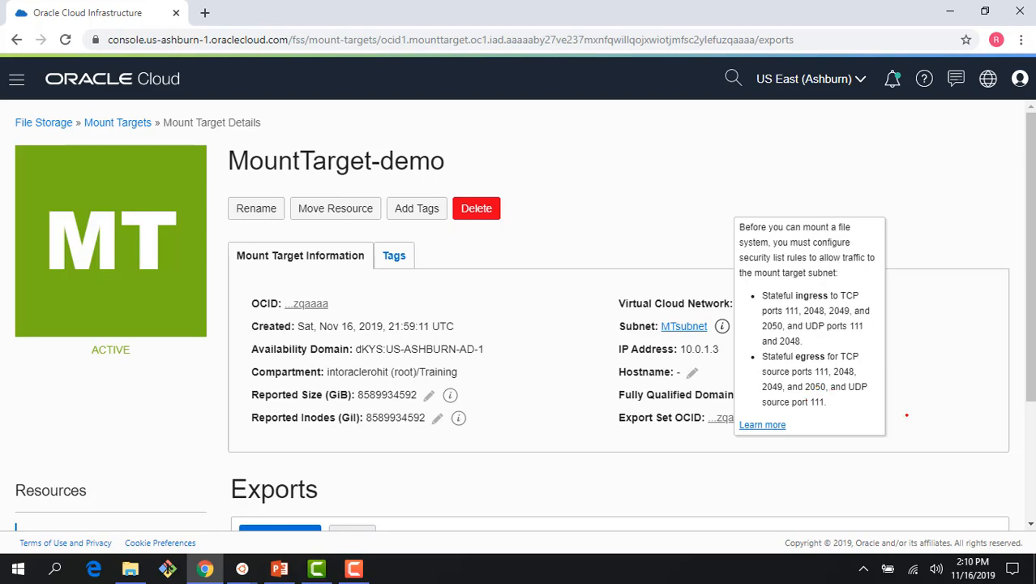
# Open the details of compute instance FSS1 and copy its public IP address
pyautogui.click(16, 79)
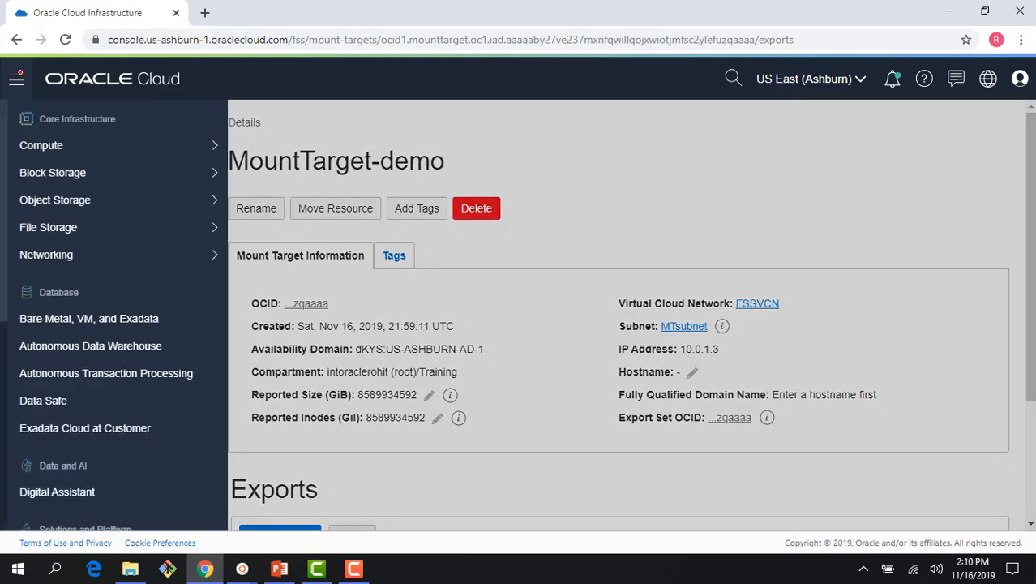
pyautogui.moveTo(195, 145)
pyautogui.click(237, 146)
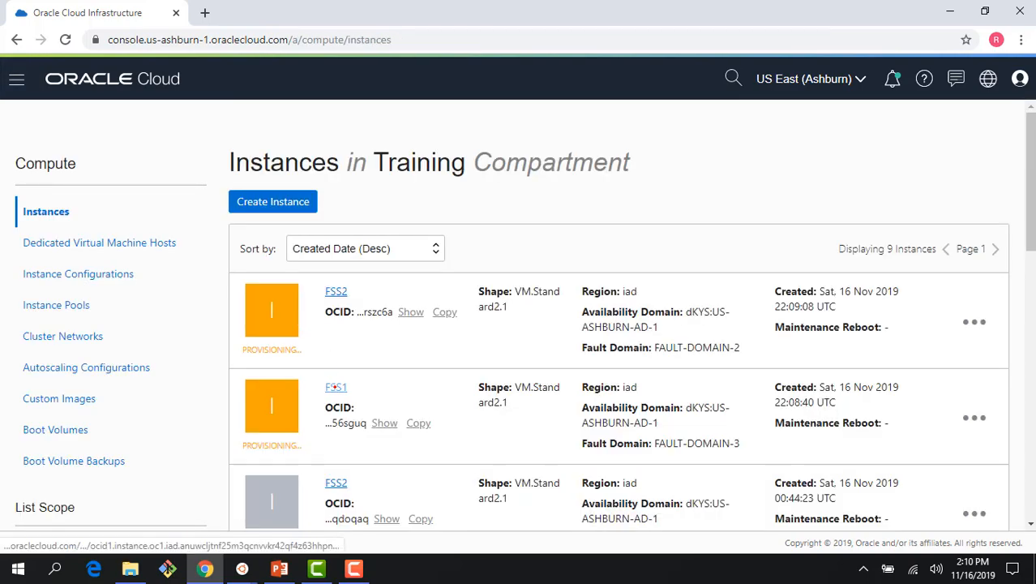
pyautogui.click(335, 388)
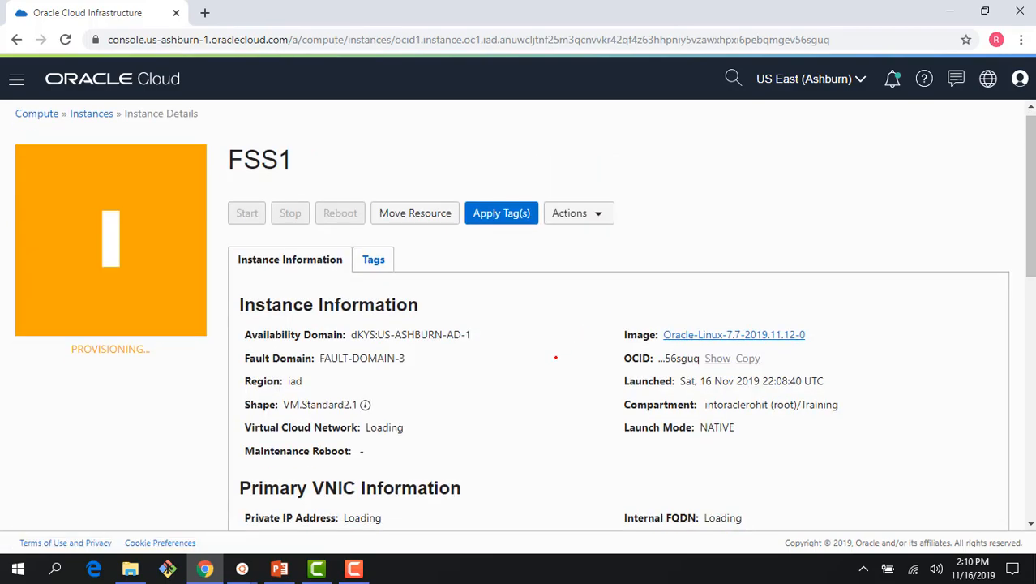
pyautogui.scroll(-3, 555, 356)
pyautogui.scroll(3, 554, 356)
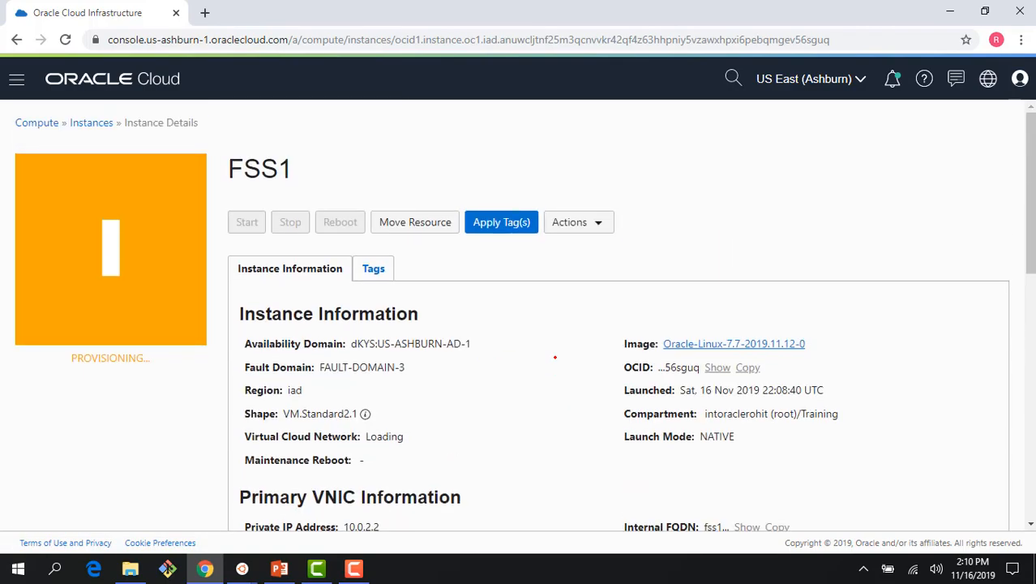
pyautogui.scroll(-1, 554, 357)
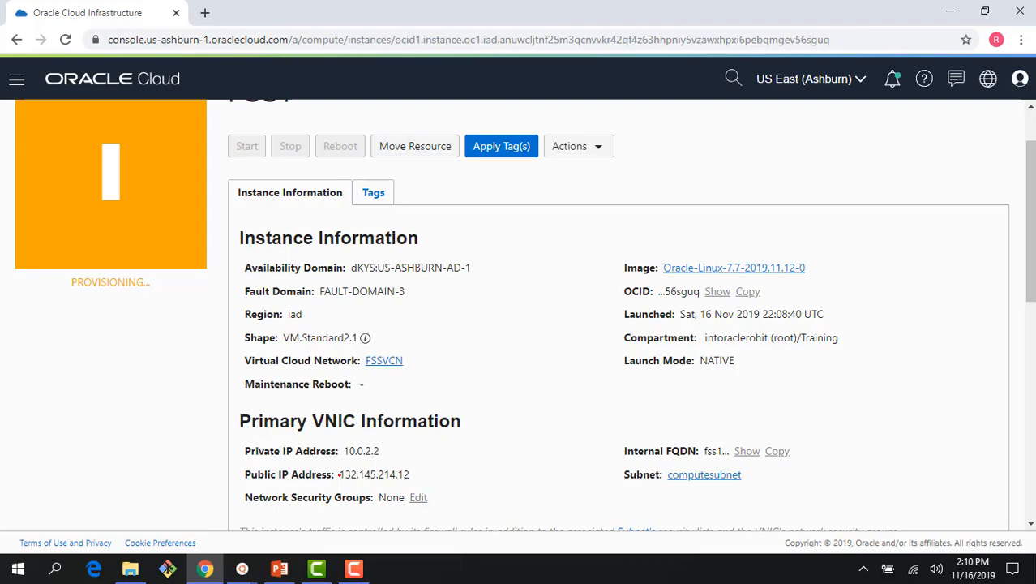
pyautogui.scroll(-2, 340, 475)
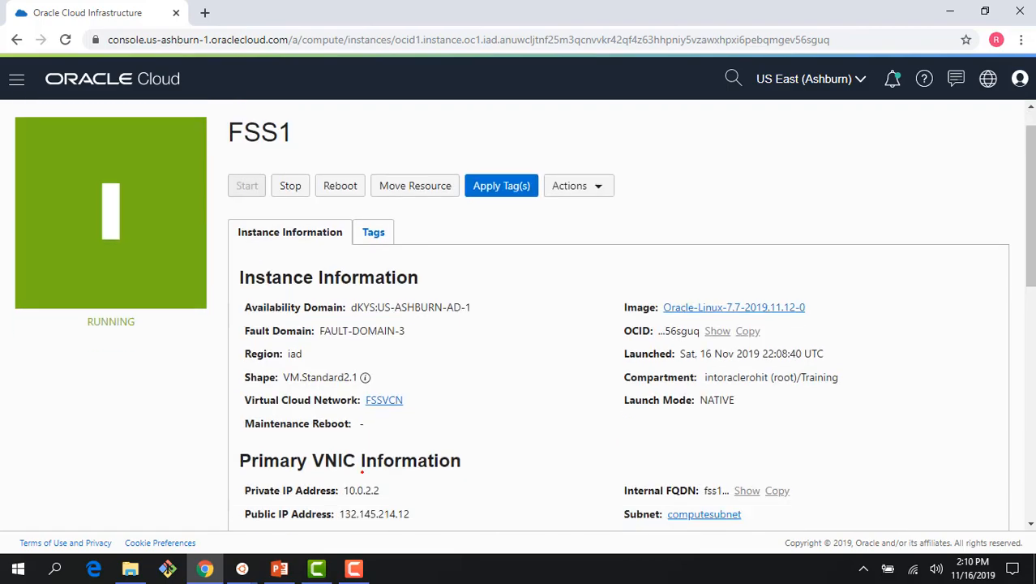
pyautogui.moveTo(339, 398); pyautogui.dragTo(412, 400)
pyautogui.hotkey('ctrl', 'c')
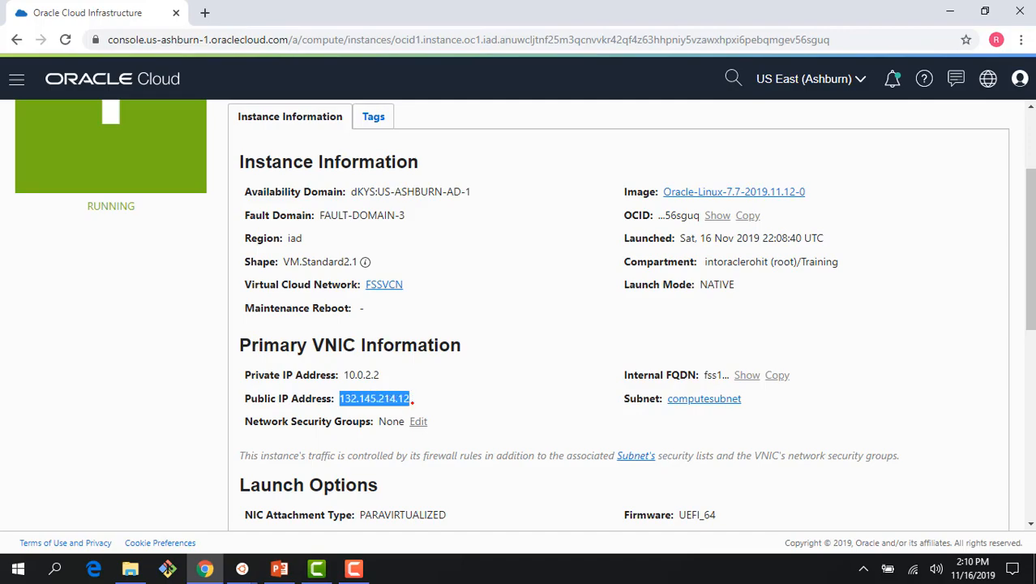
# Switch to the Ubuntu terminal and clear its screen
pyautogui.click(242, 568)
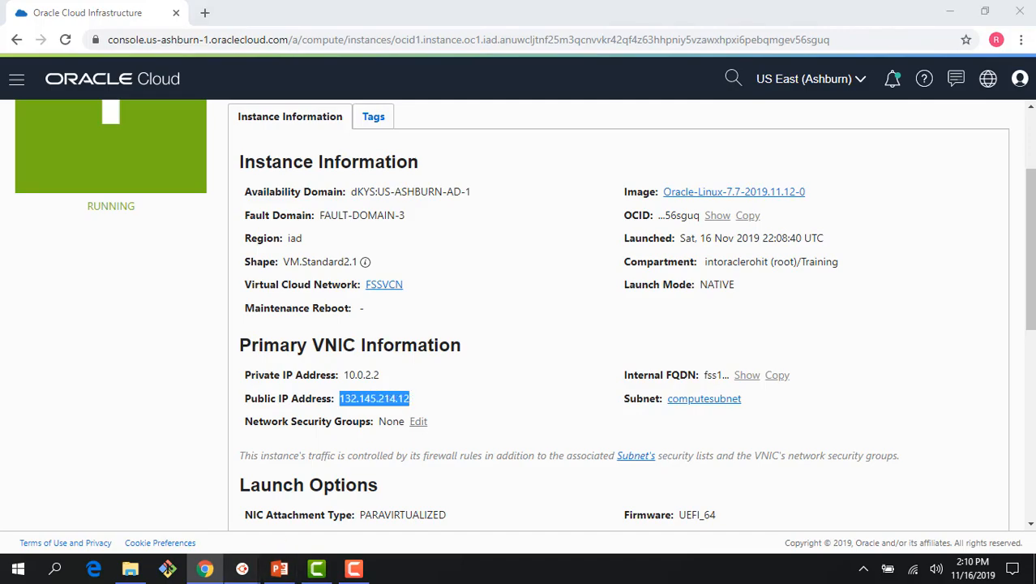
pyautogui.click(253, 498)
pyautogui.write('clear')
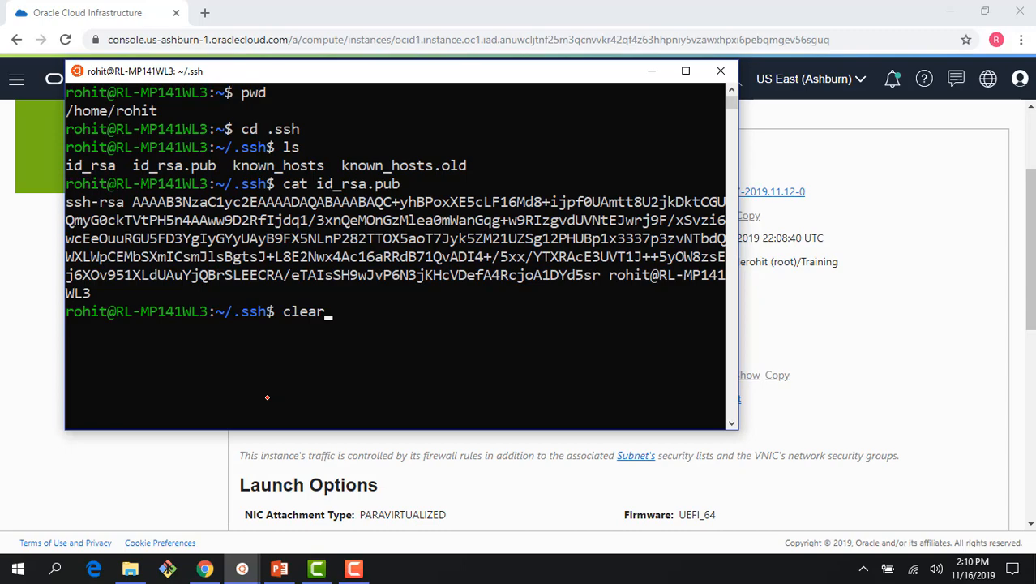
pyautogui.press('Return')
pyautogui.write('s')
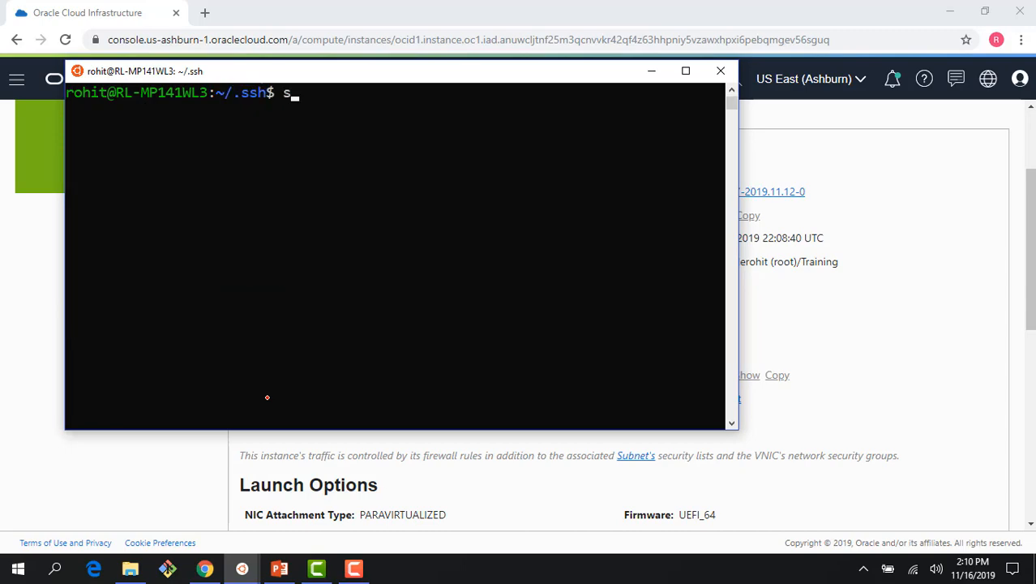
pyautogui.write('sh opc@')
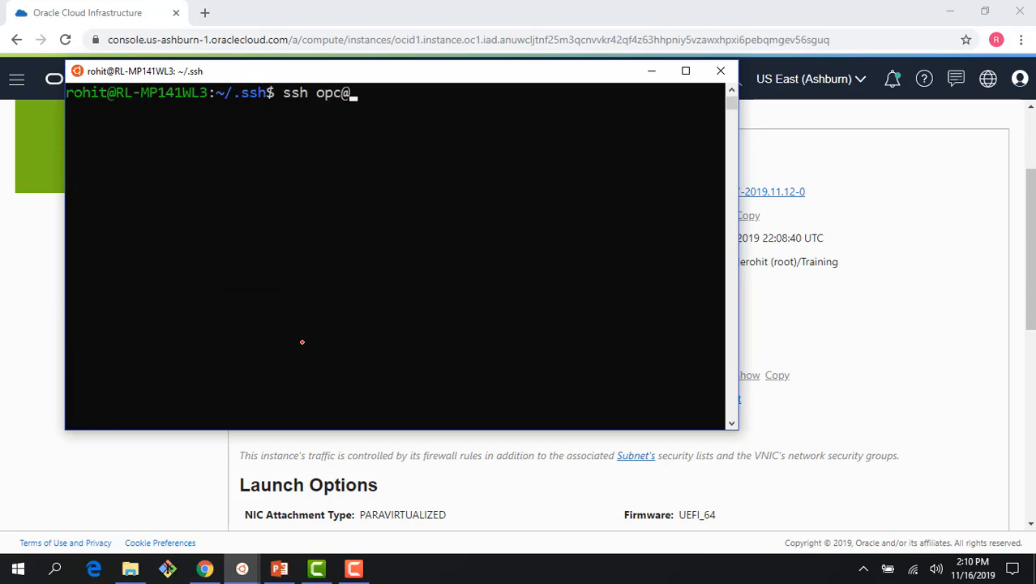
pyautogui.rightClick(375, 257)
pyautogui.press('Return')
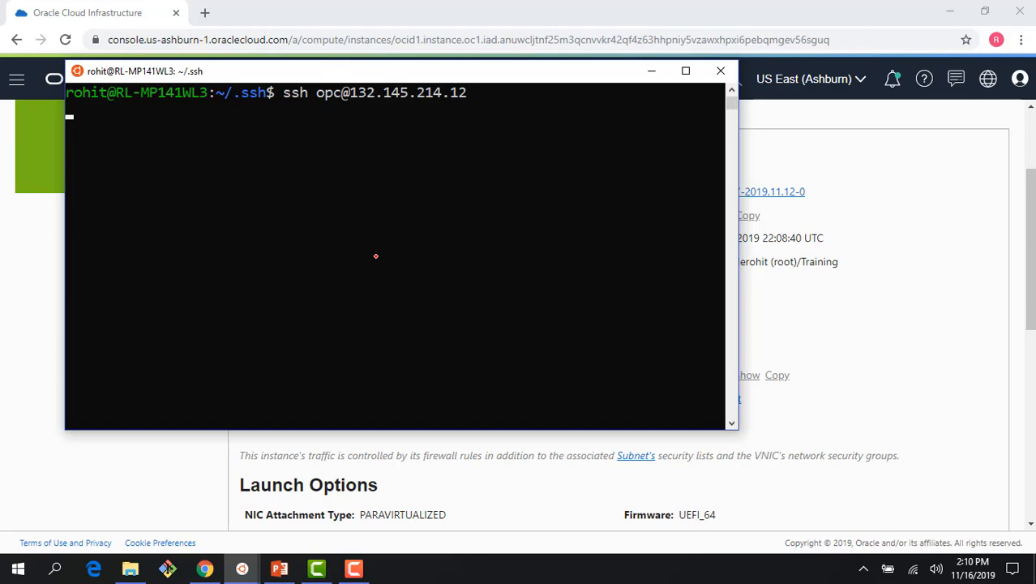
pyautogui.write('yes')
pyautogui.press('Return')
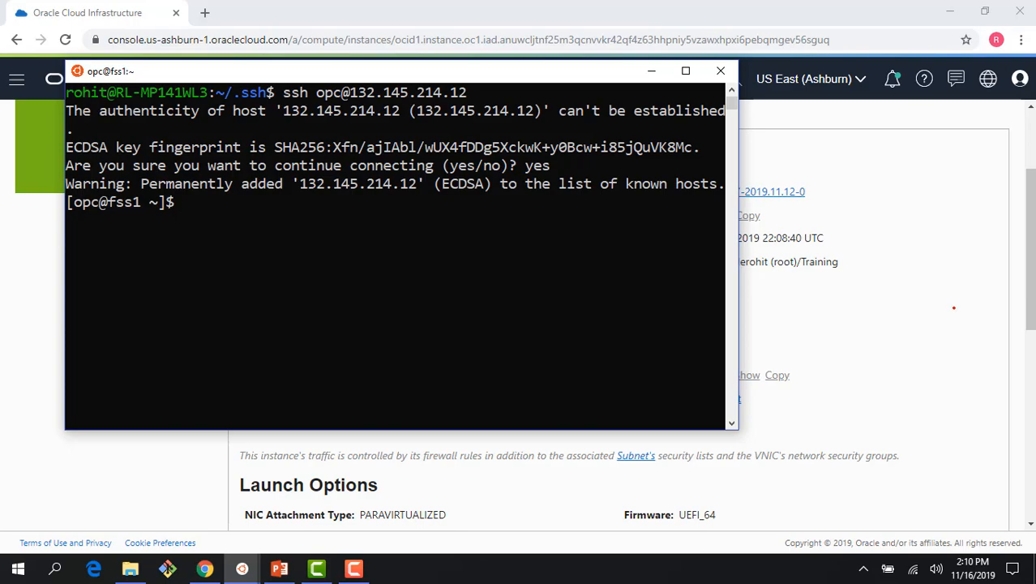
# Switch back to the Oracle Cloud console and open the details of FileSystem-demo in File Storage
pyautogui.click(953, 307)
pyautogui.click(17, 79)
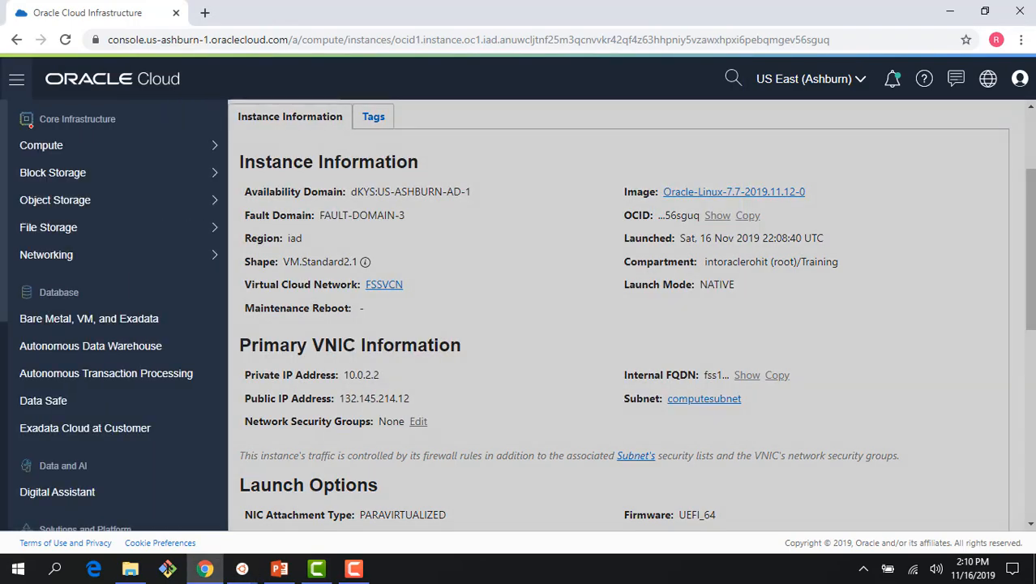
pyautogui.moveTo(67, 220)
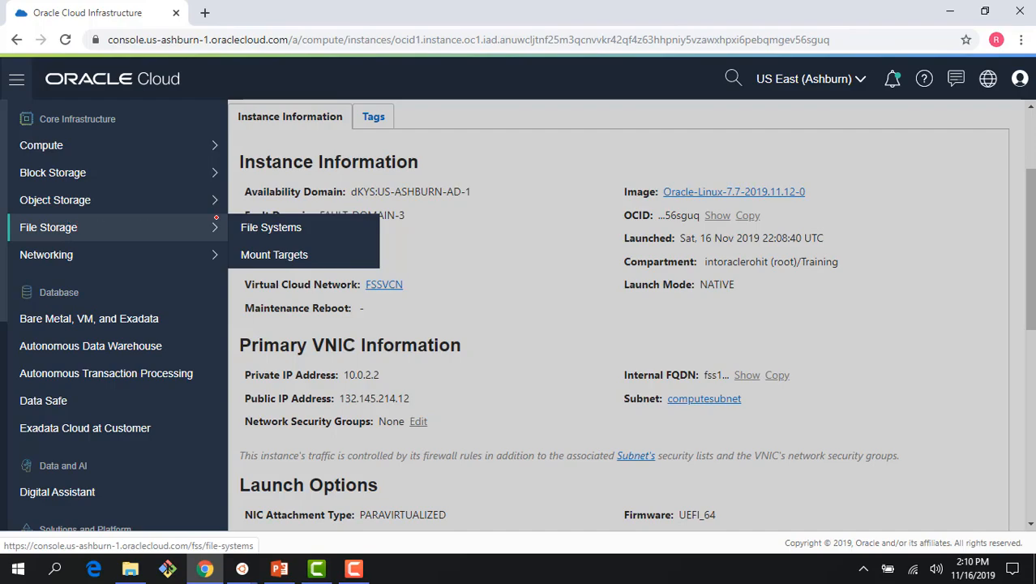
pyautogui.click(248, 226)
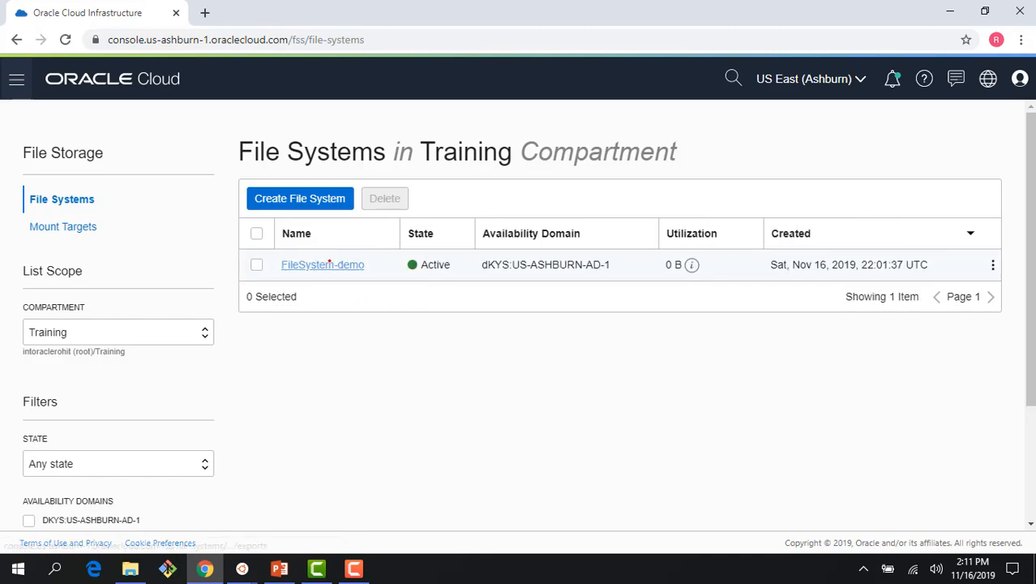
pyautogui.click(323, 265)
# Display the mount commands for the /FileSystem-demo export
pyautogui.scroll(-2, 746, 362)
pyautogui.scroll(-1, 859, 371)
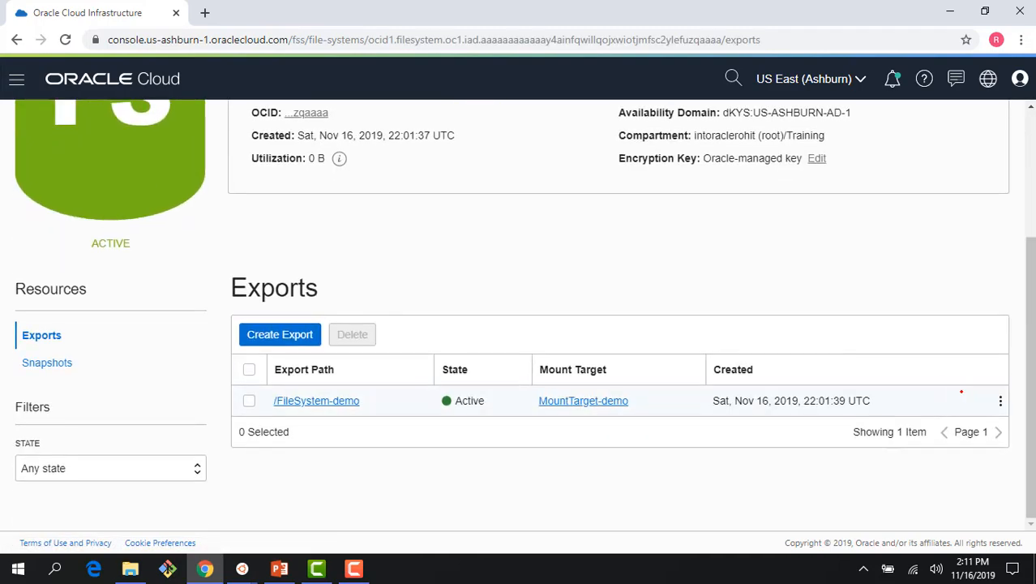
pyautogui.click(997, 401)
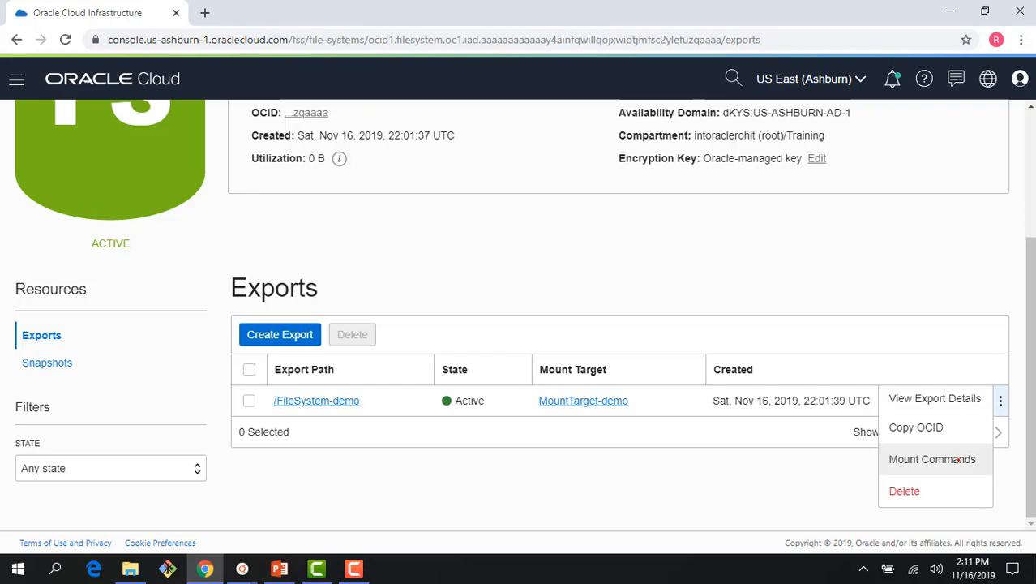
pyautogui.click(958, 459)
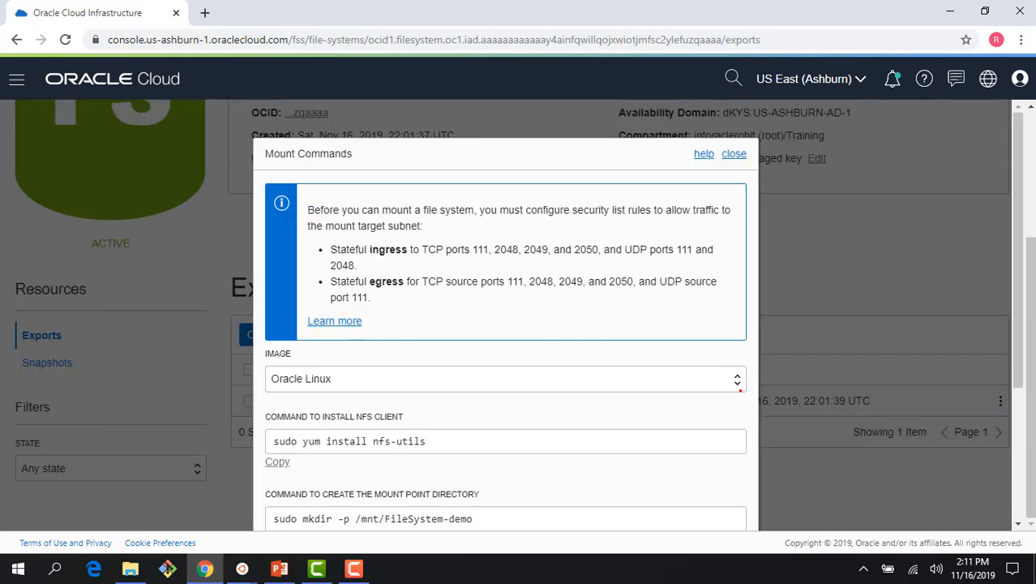
# Copy the NFS client install command for Oracle Linux and run sudo yum install nfs-utils in the FSS1 terminal
pyautogui.scroll(-1, 681, 395)
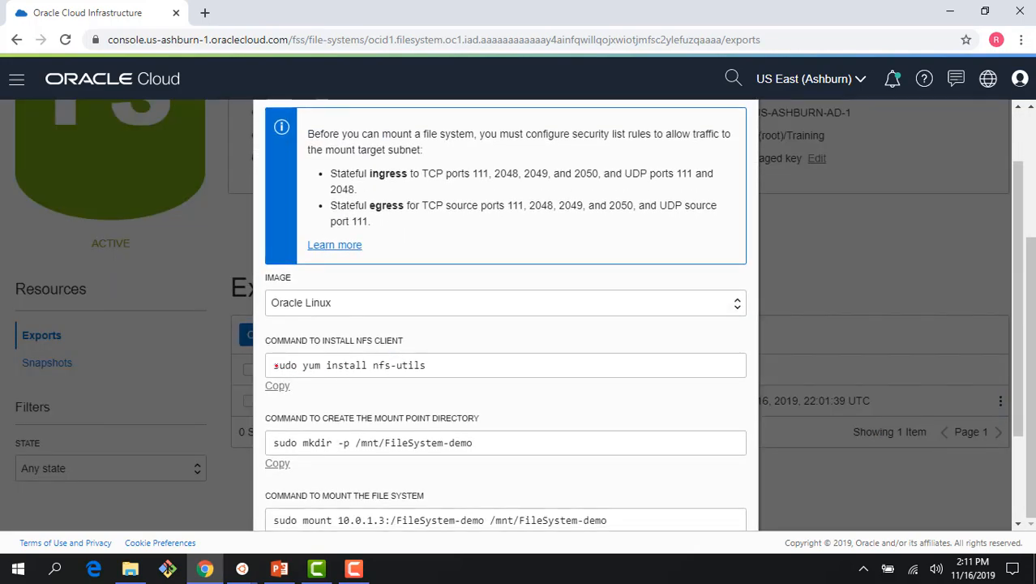
pyautogui.moveTo(276, 364); pyautogui.dragTo(435, 365)
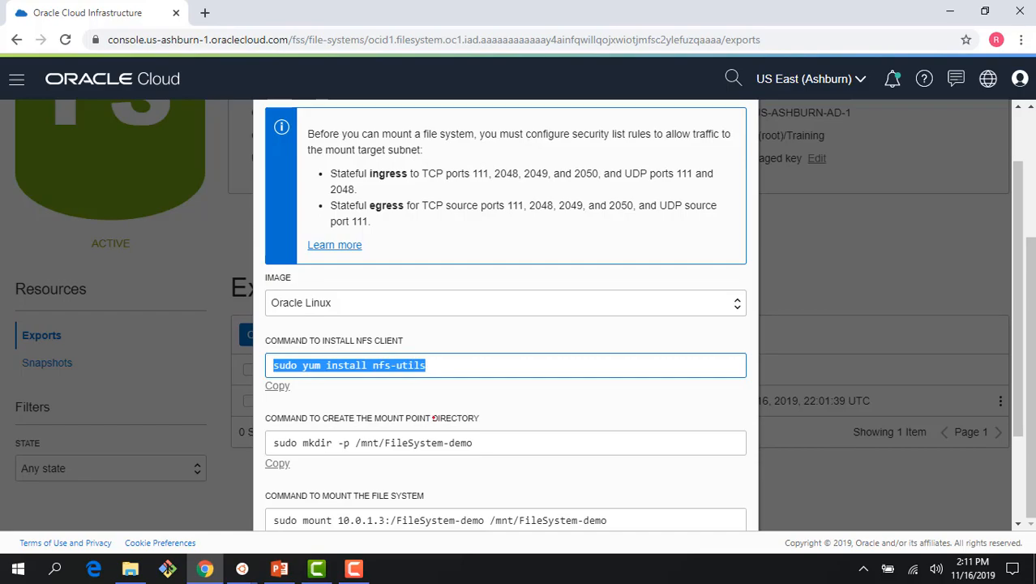
pyautogui.hotkey('ctrl', 'c')
pyautogui.moveTo(241, 568)
pyautogui.click(154, 494)
pyautogui.rightClick(309, 342)
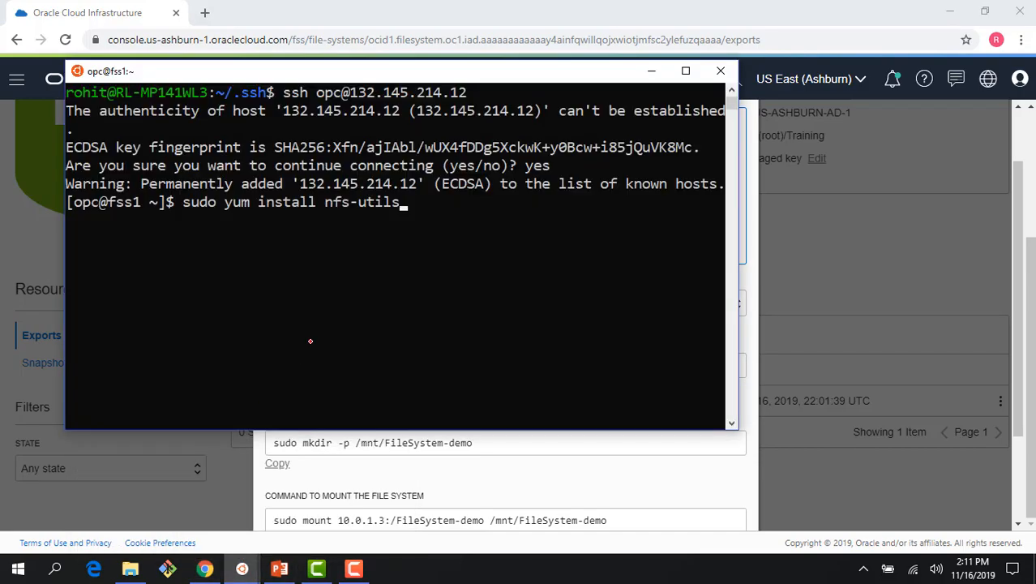
pyautogui.press('Return')
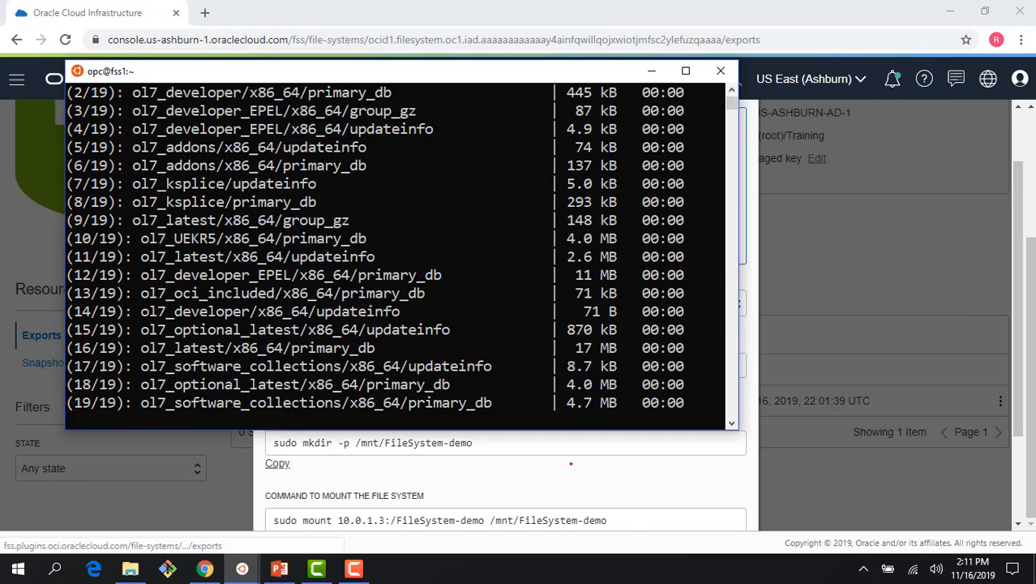
# Copy the mount point directory command, clear the FSS1 terminal and run sudo mkdir -p /mnt/FileSystem-demo there
pyautogui.click(277, 462)
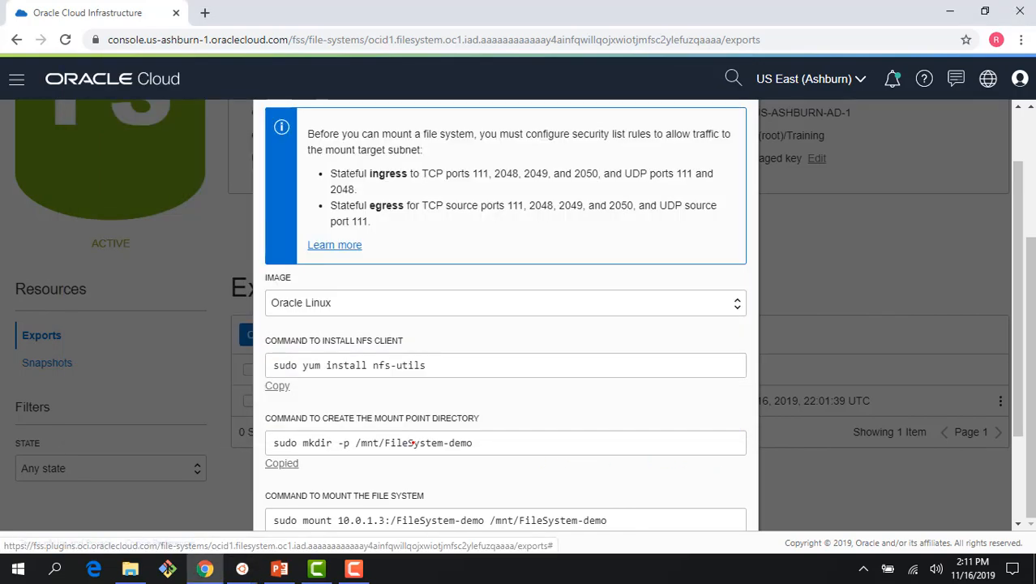
pyautogui.moveTo(273, 442); pyautogui.dragTo(477, 443)
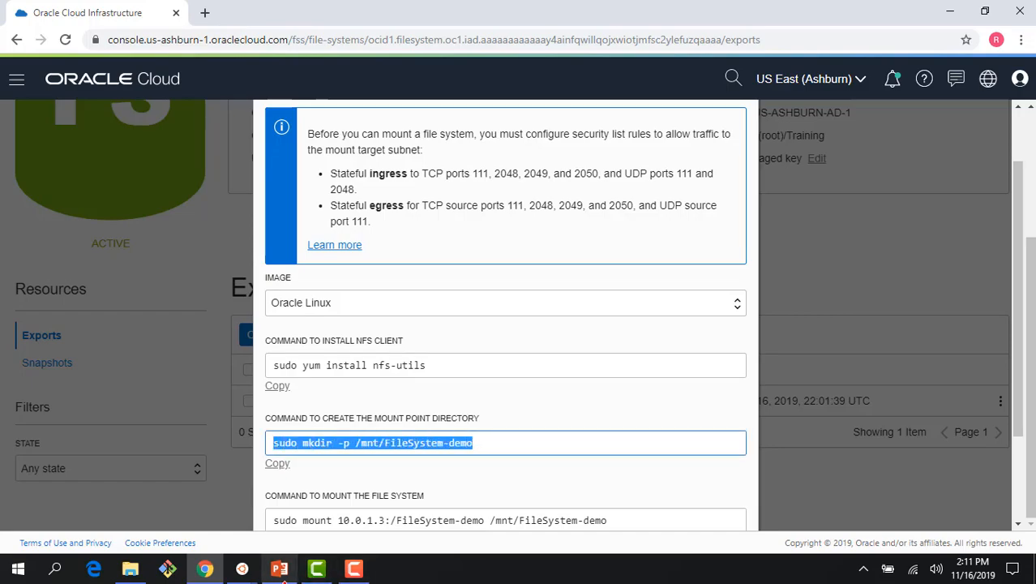
pyautogui.moveTo(242, 568)
pyautogui.click(226, 519)
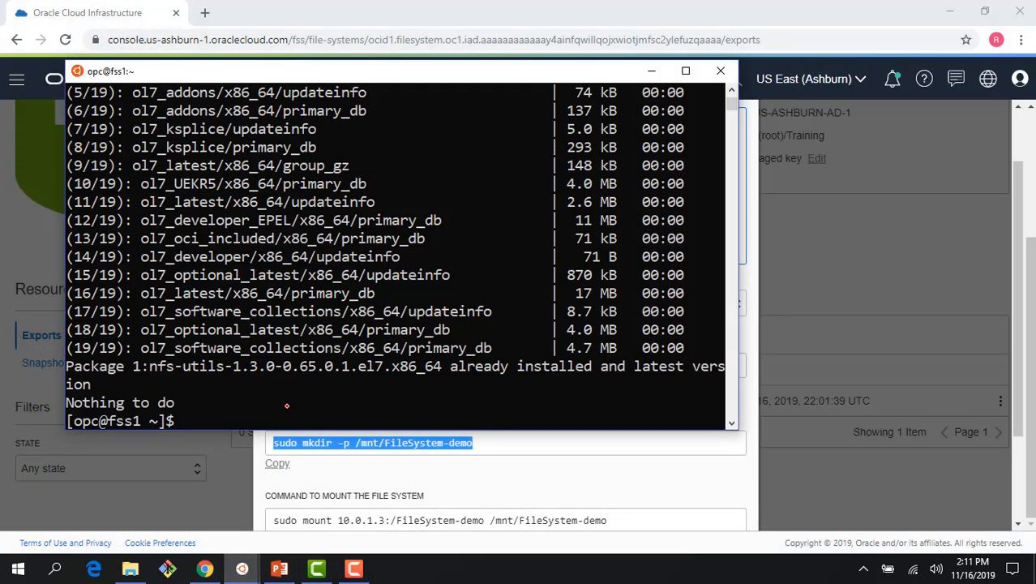
pyautogui.write('clear')
pyautogui.press('Return')
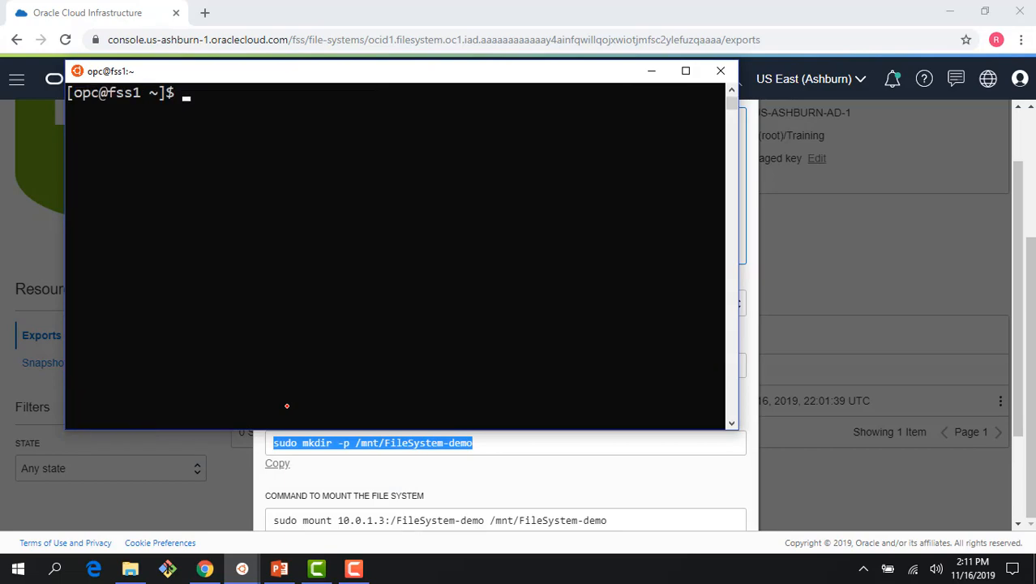
pyautogui.rightClick(261, 156)
pyautogui.press('Return')
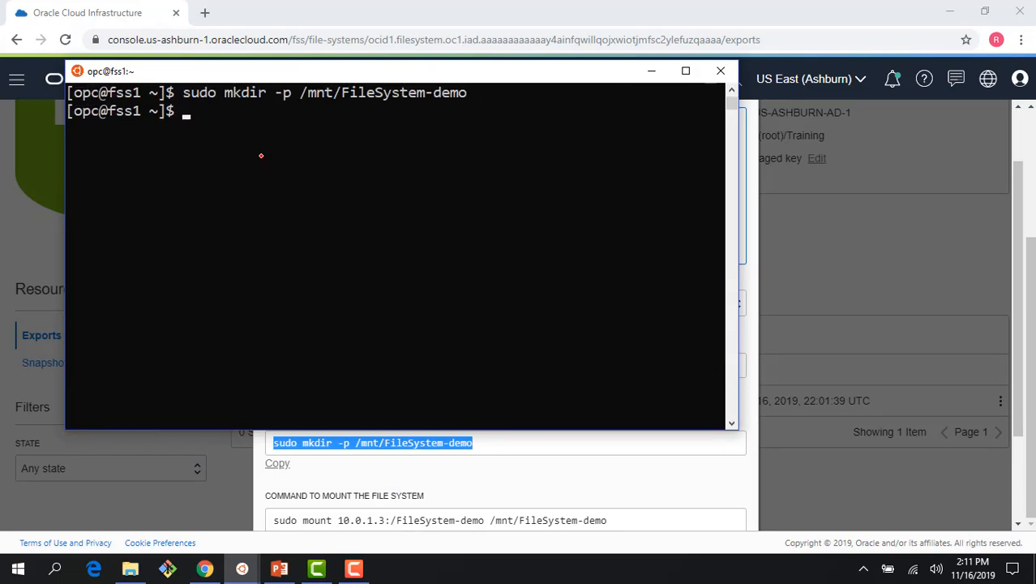
# Copy the file system mount command and run sudo mount 10.0.1.3:/FileSystem-demo /mnt/FileSystem-demo in the FSS1 terminal
pyautogui.click(455, 477)
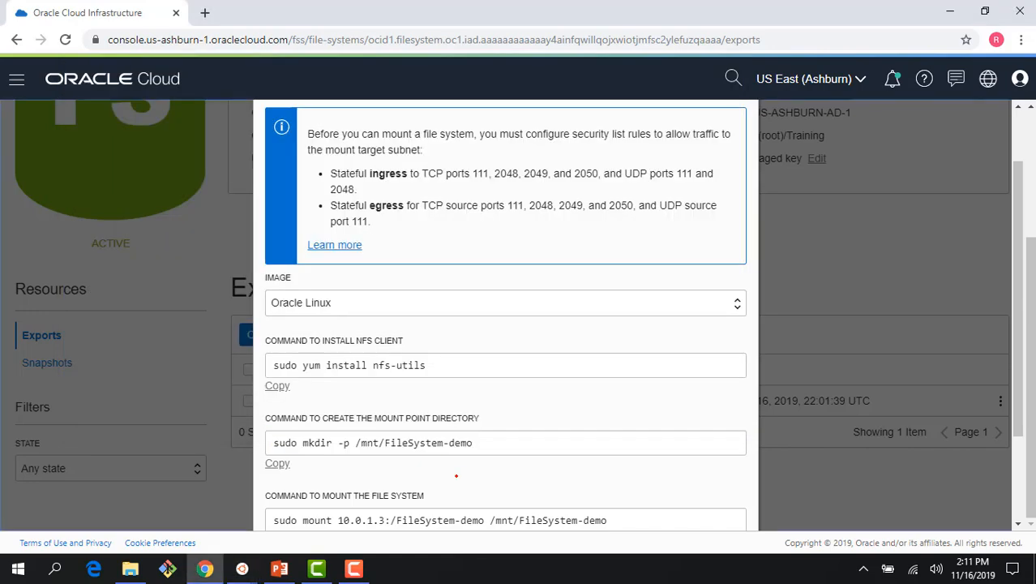
pyautogui.scroll(-3, 455, 477)
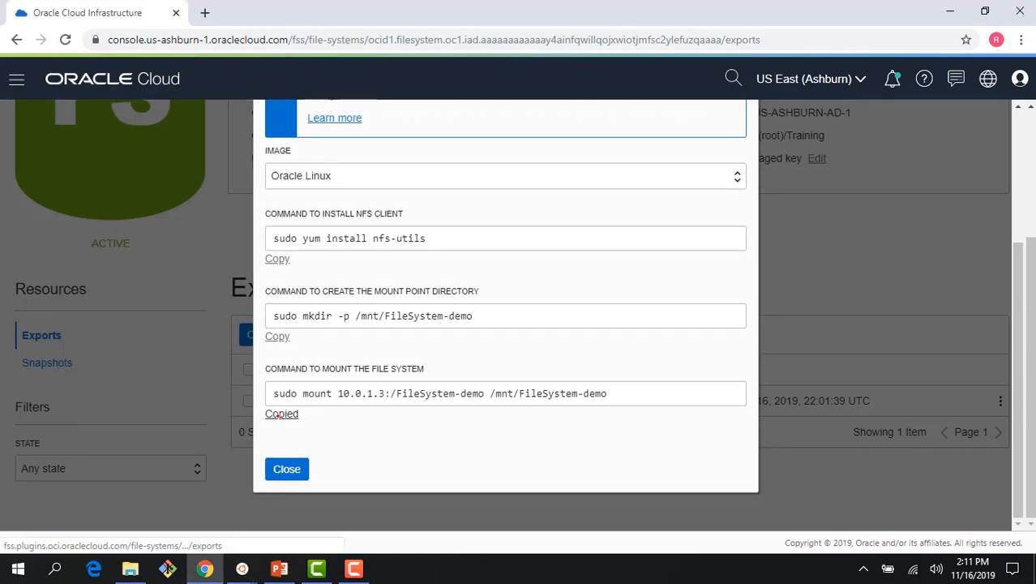
pyautogui.click(277, 413)
pyautogui.moveTo(242, 569)
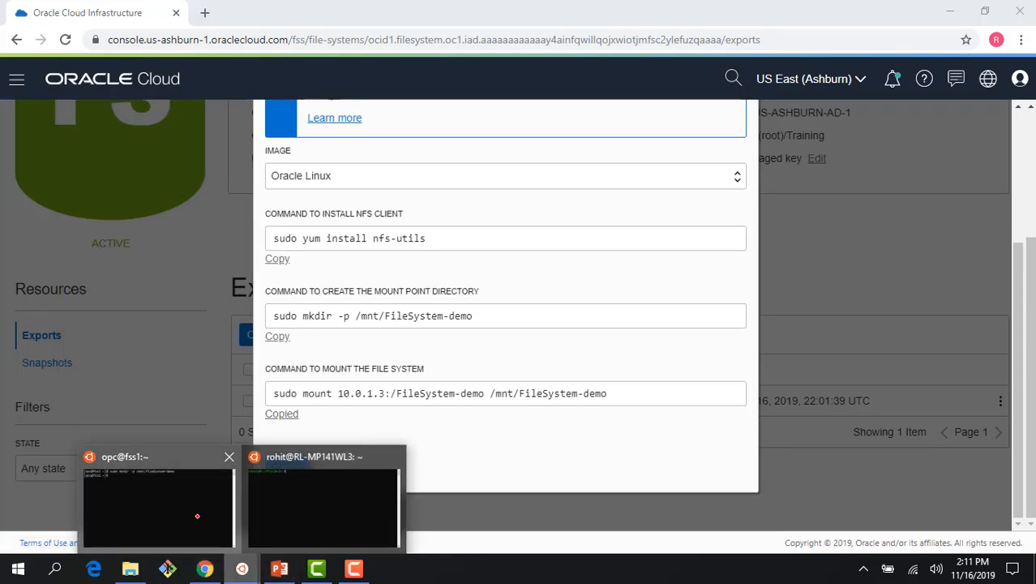
pyautogui.click(198, 516)
pyautogui.rightClick(354, 250)
pyautogui.press('Return')
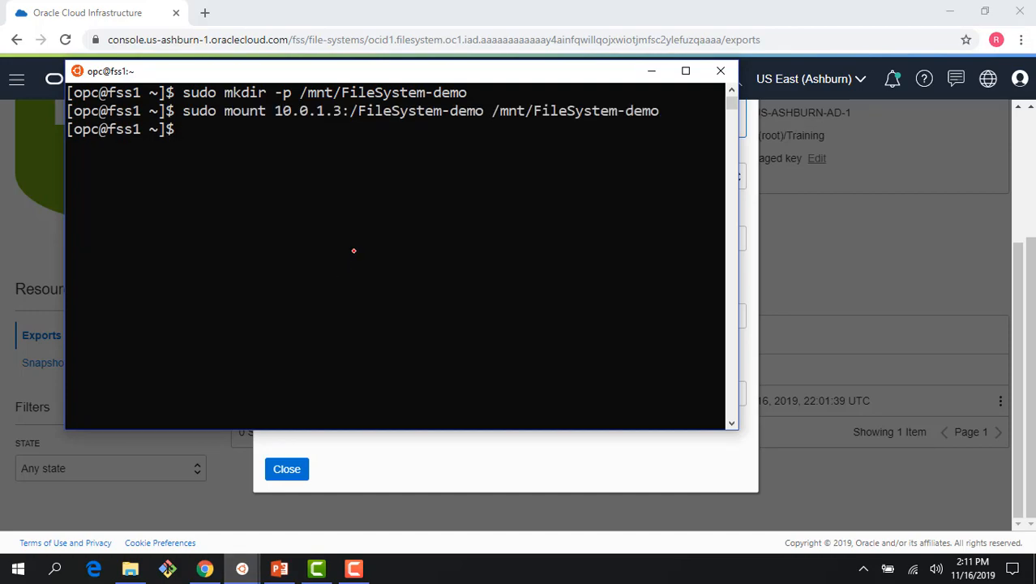
# Change to the /mnt/FileSystem-demo directory on FSS1 and list its contents with ls
pyautogui.write('cd')
pyautogui.moveTo(299, 93); pyautogui.dragTo(465, 92)
pyautogui.rightClick(465, 93)
pyautogui.rightClick(272, 129)
pyautogui.press('Return')
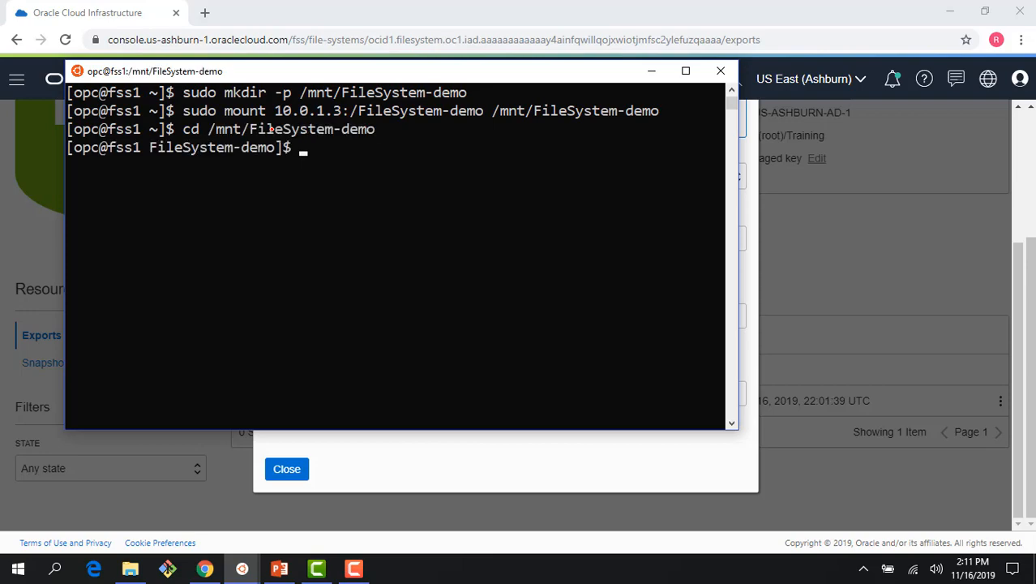
pyautogui.write('ls')
pyautogui.press('Return')
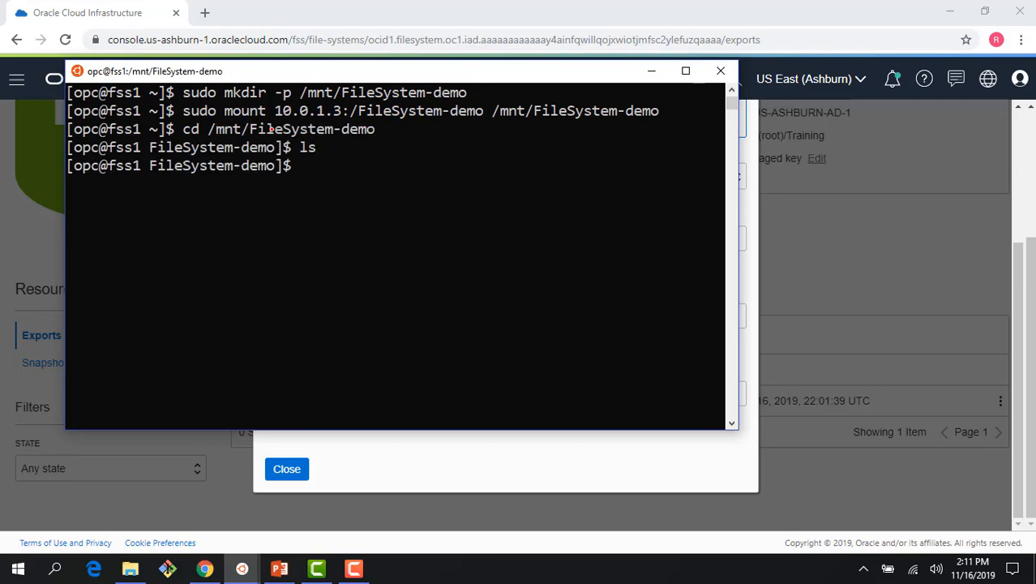
# Create file1.txt with sudo vi, enter the text "I am from FSS1", and save and quit with :wq!
pyautogui.write('sudo vi fil')
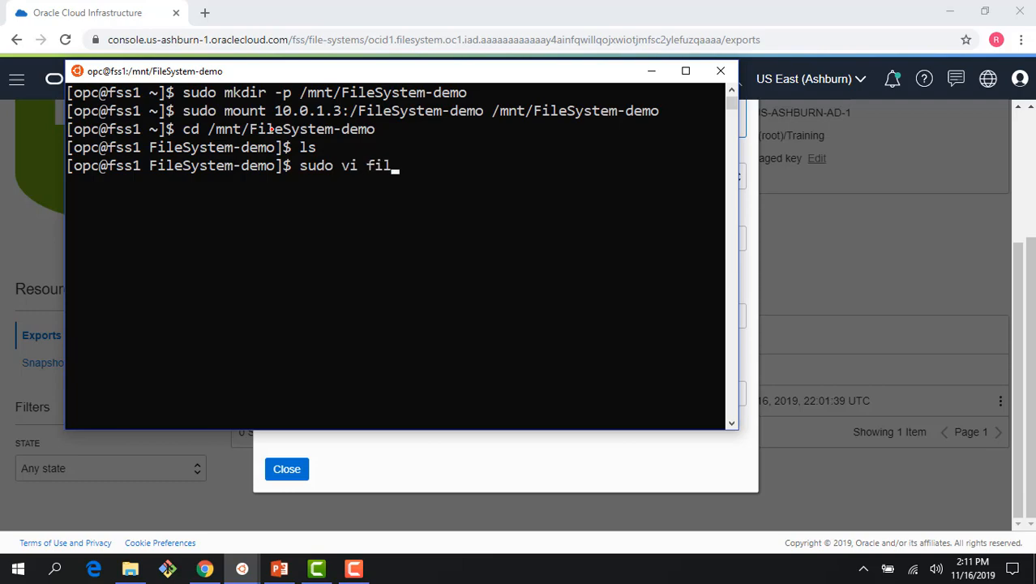
pyautogui.write('e1.txt')
pyautogui.press('Return')
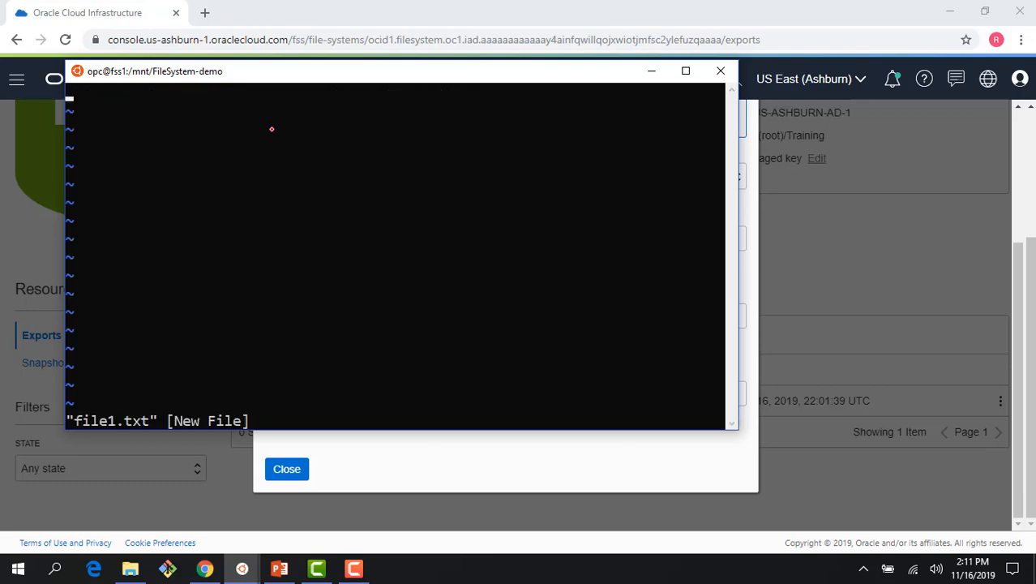
pyautogui.write('iI am from ')
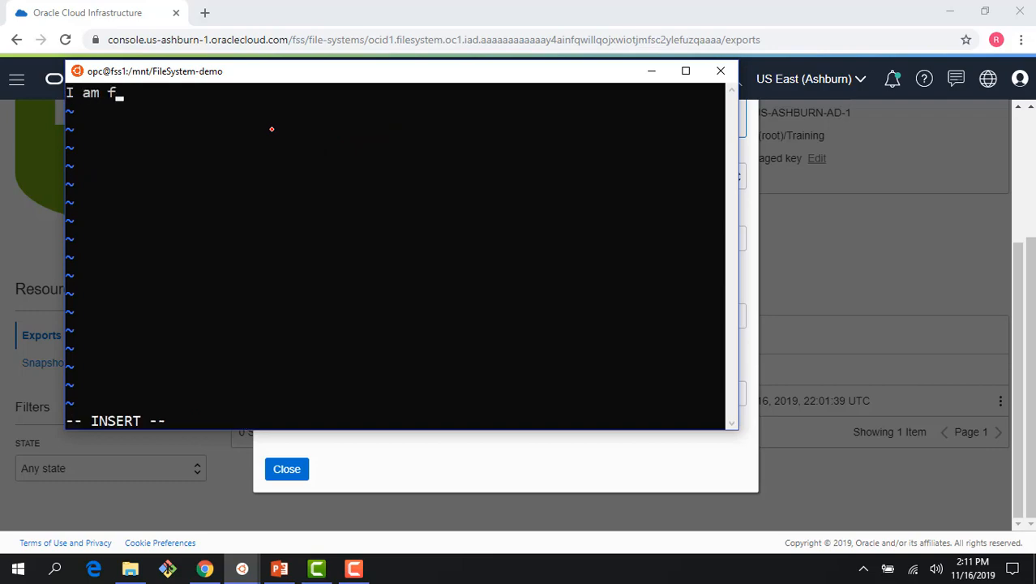
pyautogui.write('FSS1')
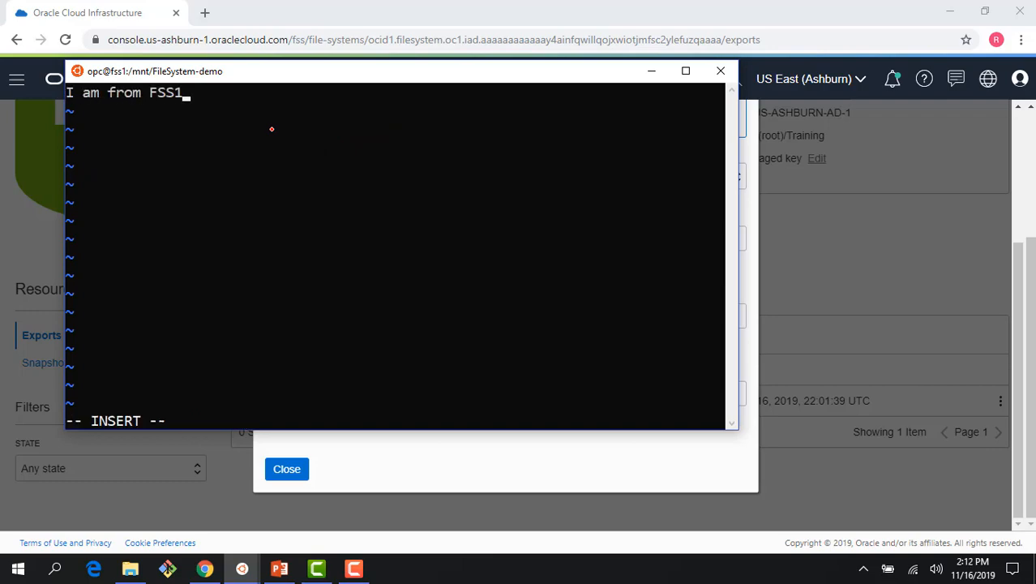
pyautogui.press('Escape')
pyautogui.write(':wq!')
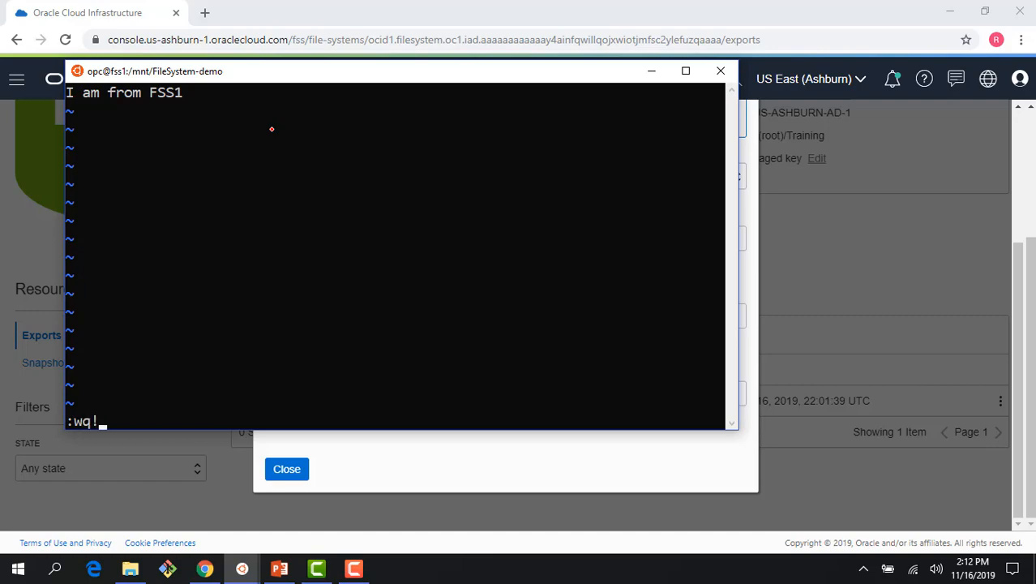
pyautogui.press('Return')
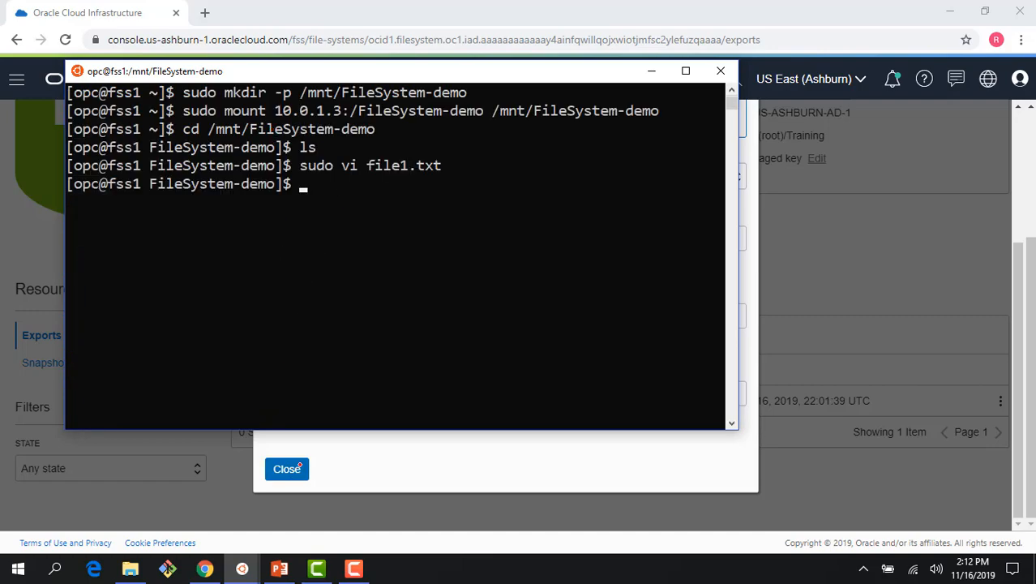
# Return to the Oracle Cloud console, close the mount commands and open the list of compute instances
pyautogui.click(285, 474)
pyautogui.click(286, 469)
pyautogui.scroll(3, 292, 454)
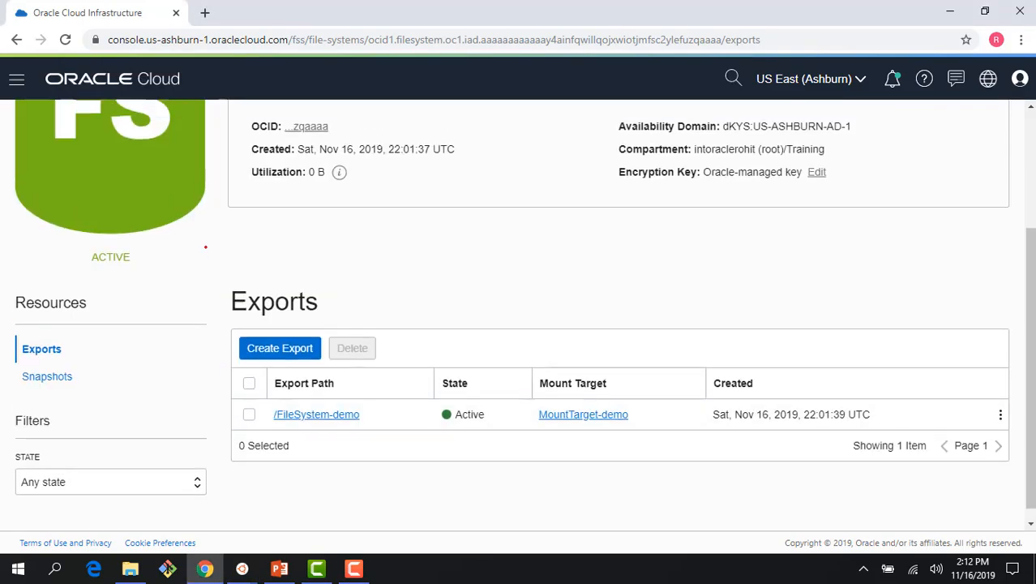
pyautogui.click(16, 79)
pyautogui.moveTo(18, 145)
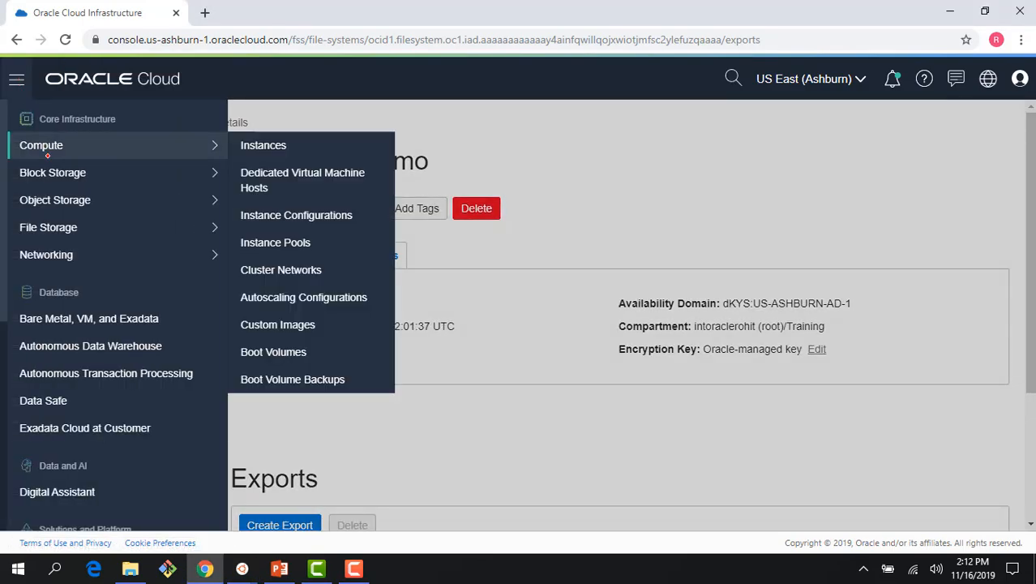
pyautogui.click(258, 144)
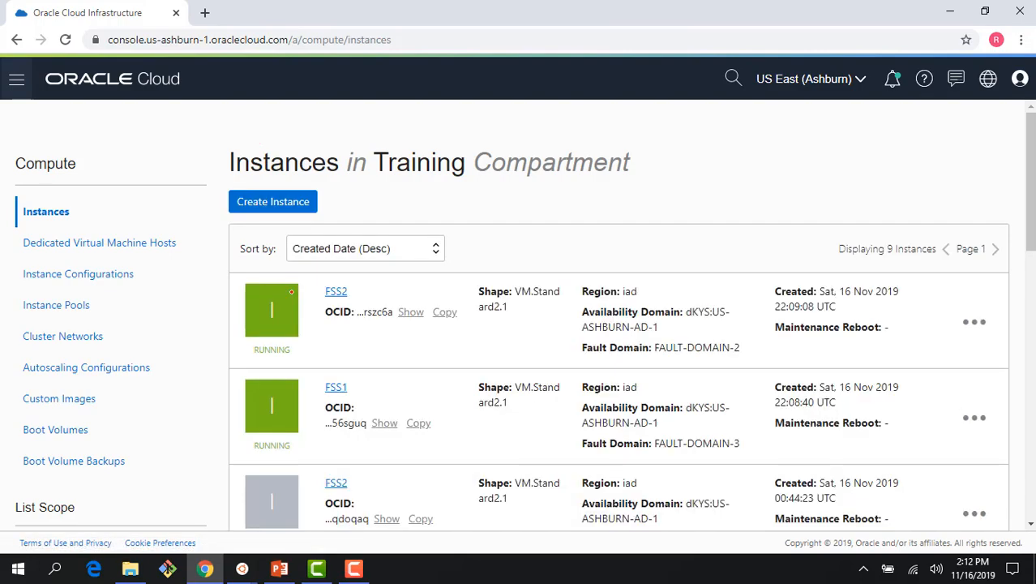
# Open the details of the running compute instance FSS2 and copy its public IP address
pyautogui.click(336, 291)
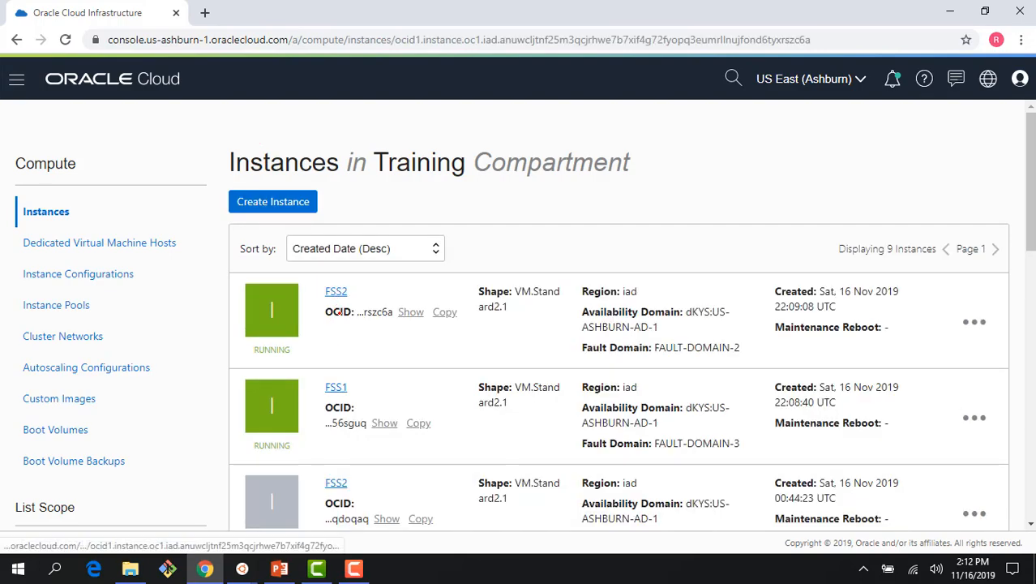
pyautogui.scroll(-2, 337, 314)
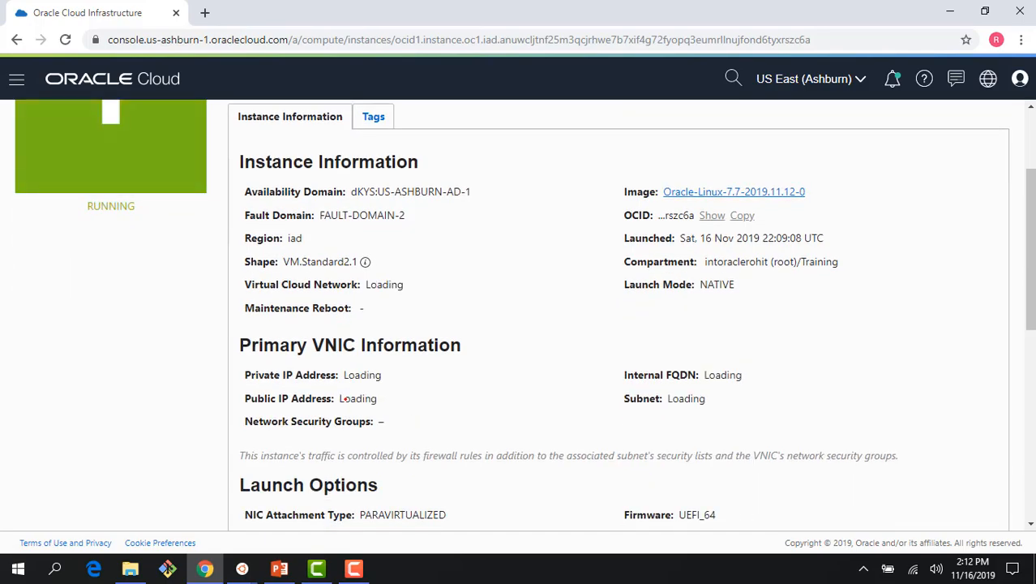
pyautogui.scroll(2, 345, 401)
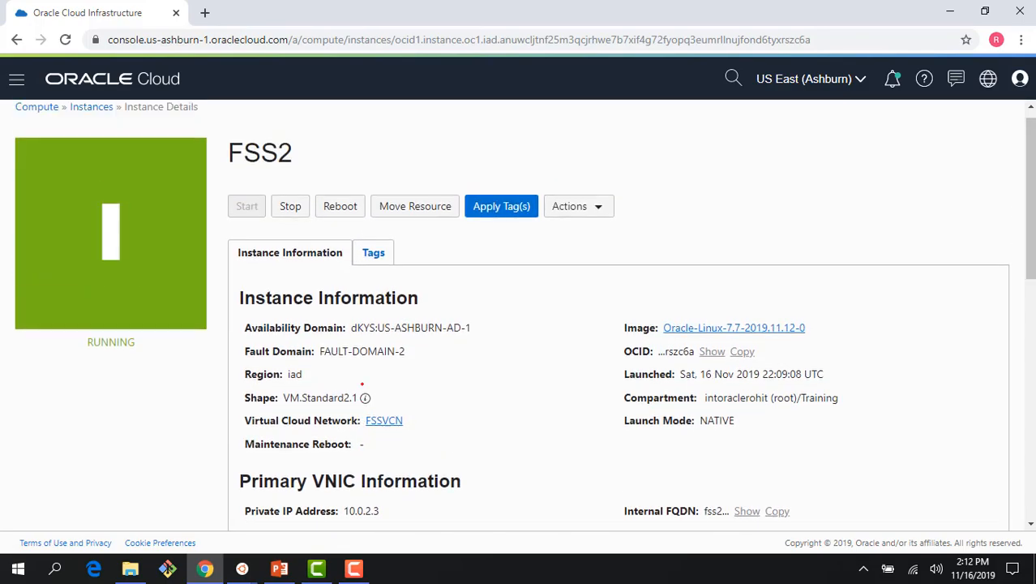
pyautogui.scroll(-2, 350, 407)
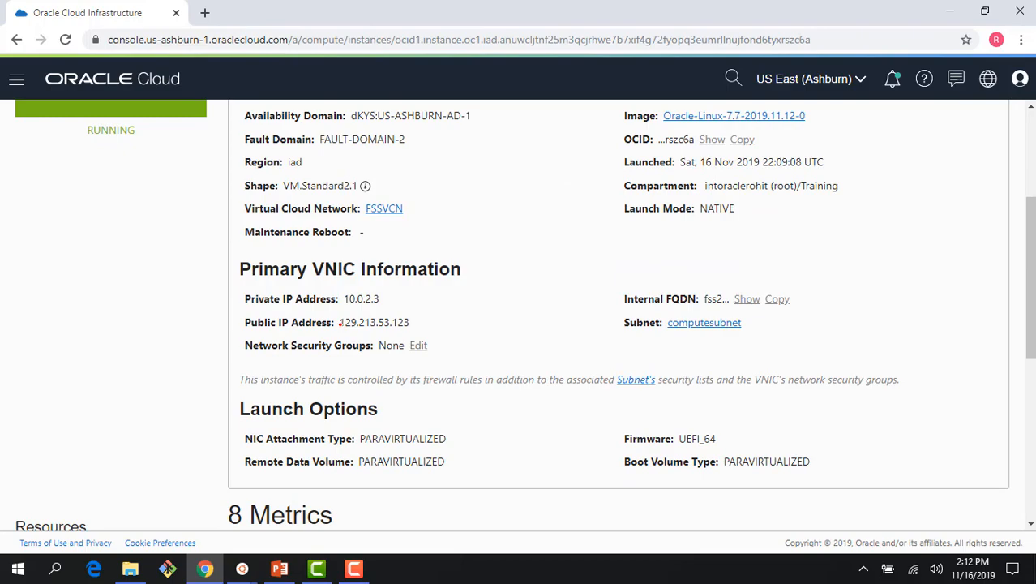
pyautogui.moveTo(340, 322); pyautogui.dragTo(419, 321)
pyautogui.hotkey('ctrl', 'c')
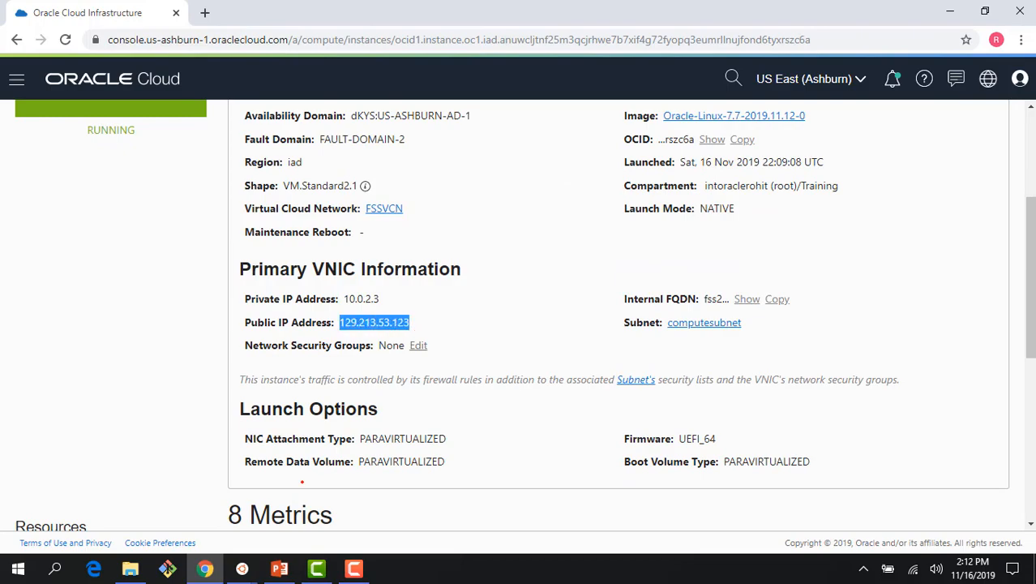
# Connect to FSS2 from the local terminal over SSH as opc using its copied public IP address, and accept the host key
pyautogui.moveTo(242, 567)
pyautogui.click(293, 476)
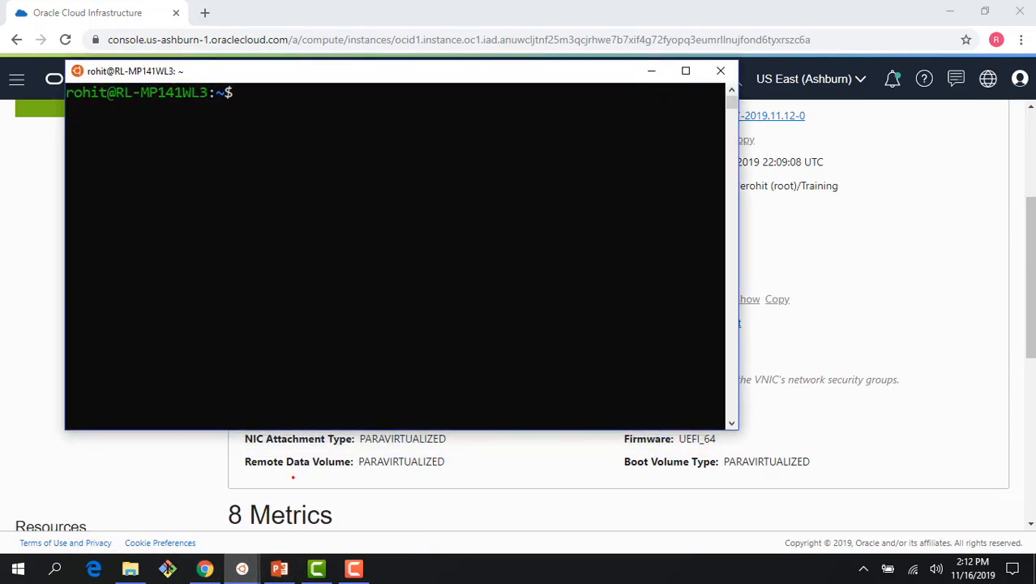
pyautogui.write('ssh opc@')
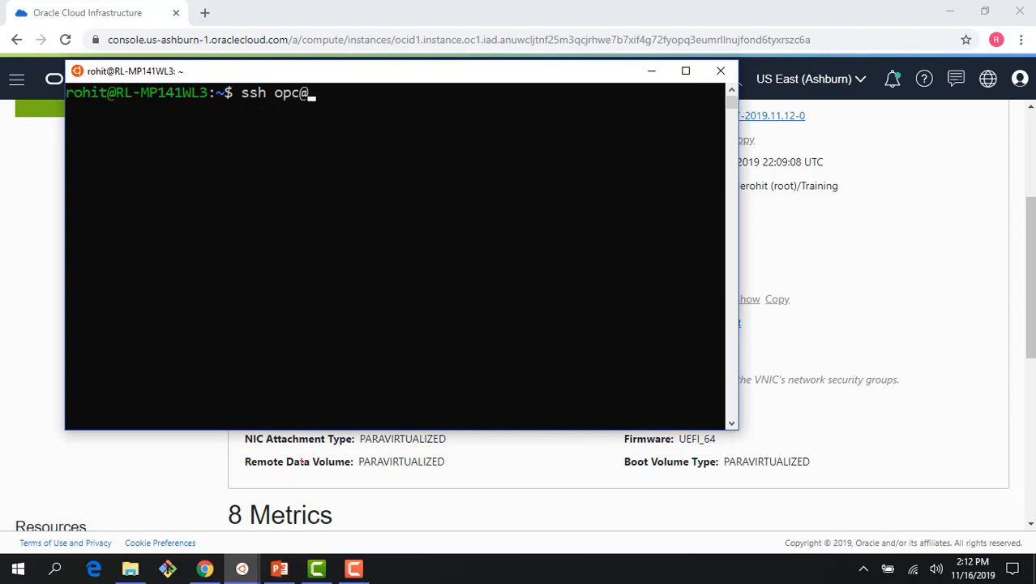
pyautogui.rightClick(381, 264)
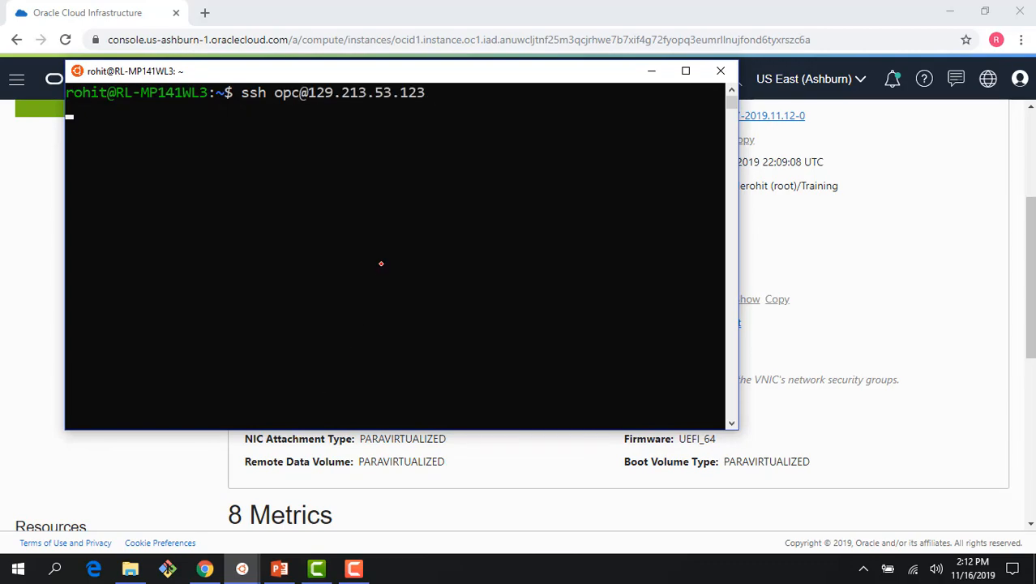
pyautogui.write('yes')
pyautogui.press('Return')
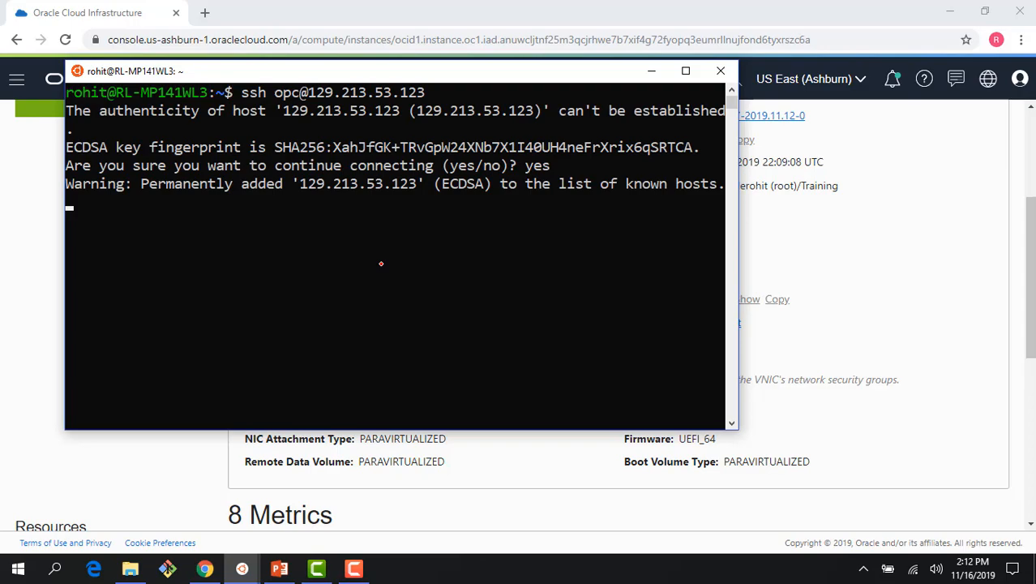
# Return to the Oracle Cloud console and open the mount commands for the /FileSystem-demo export of FileSystem-demo
pyautogui.click(899, 282)
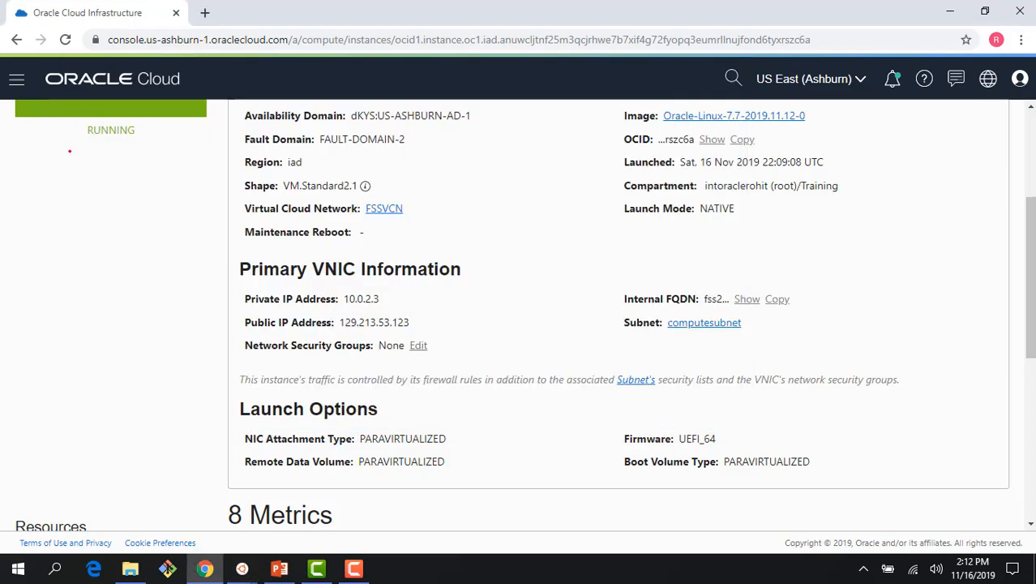
pyautogui.click(16, 79)
pyautogui.moveTo(76, 215)
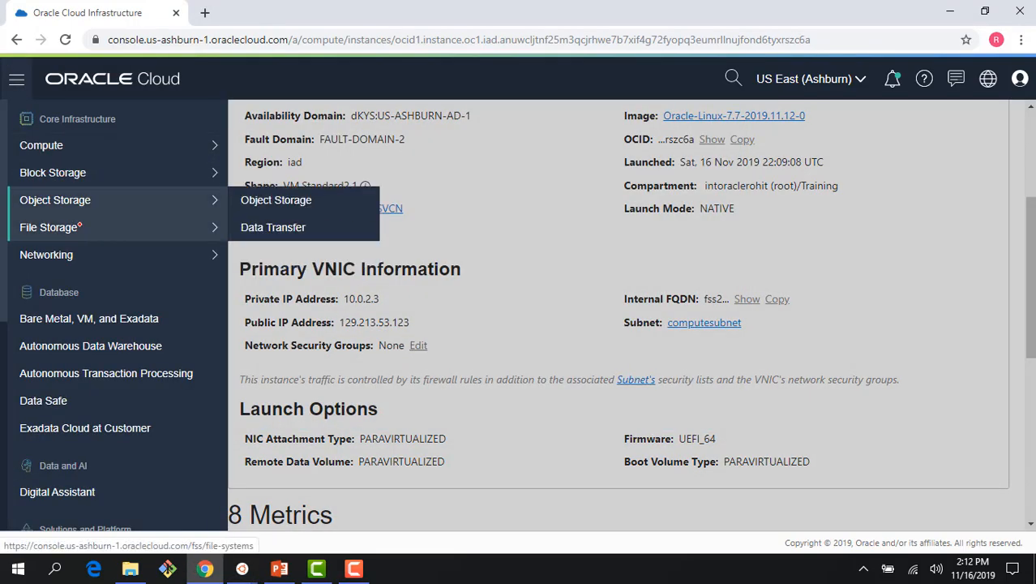
pyautogui.click(314, 227)
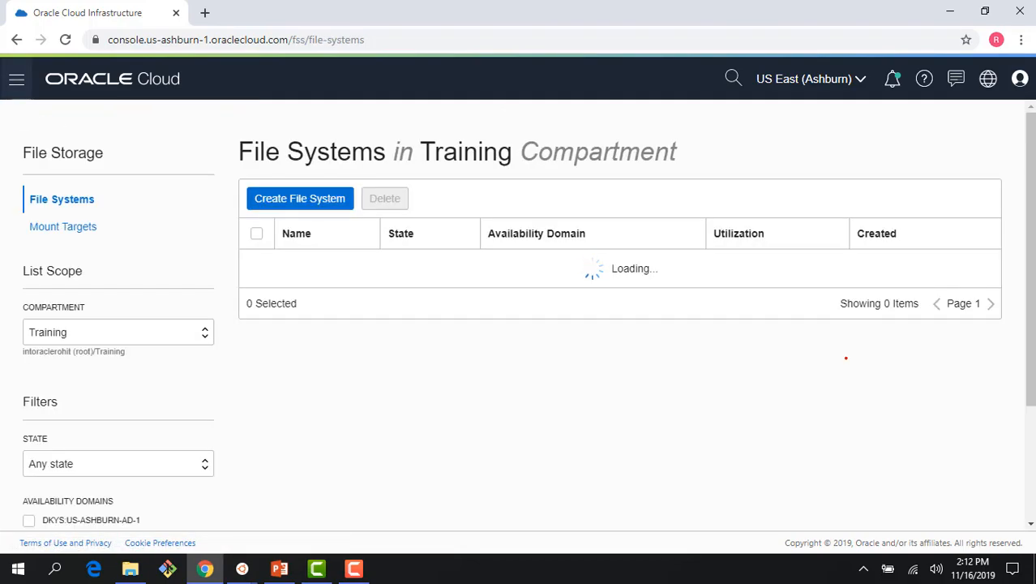
pyautogui.click(323, 264)
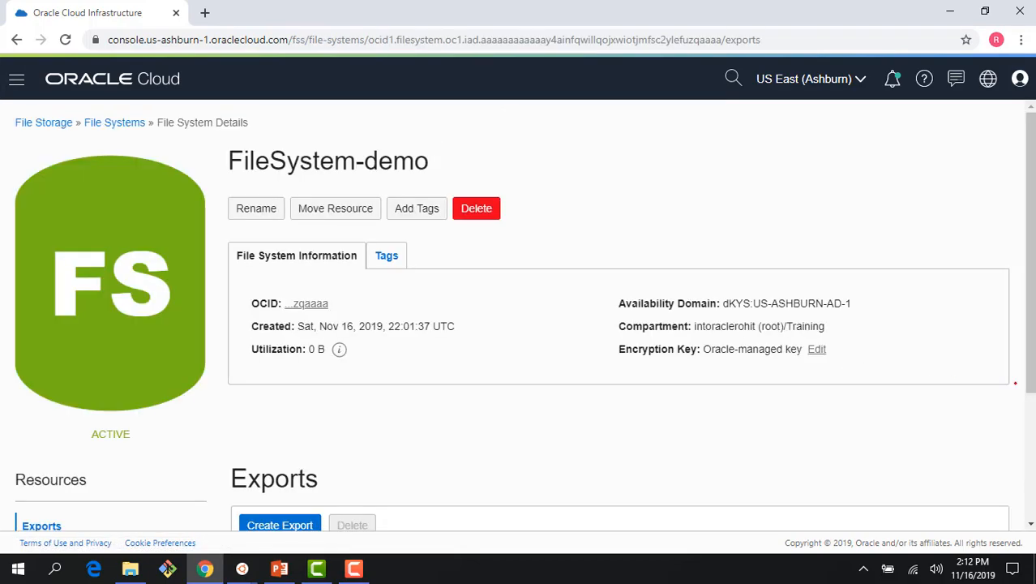
pyautogui.scroll(-2, 990, 382)
pyautogui.click(999, 399)
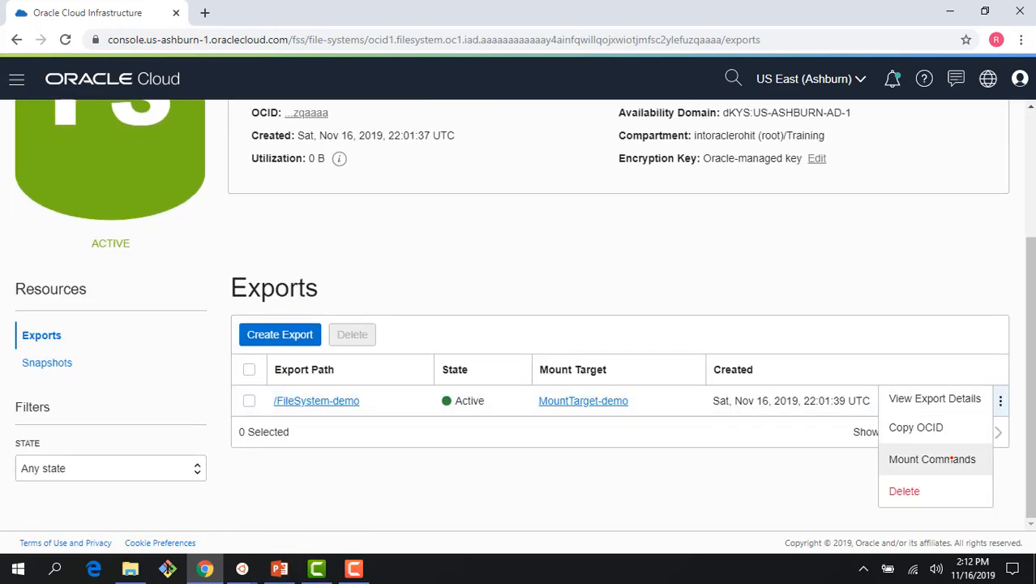
pyautogui.click(921, 457)
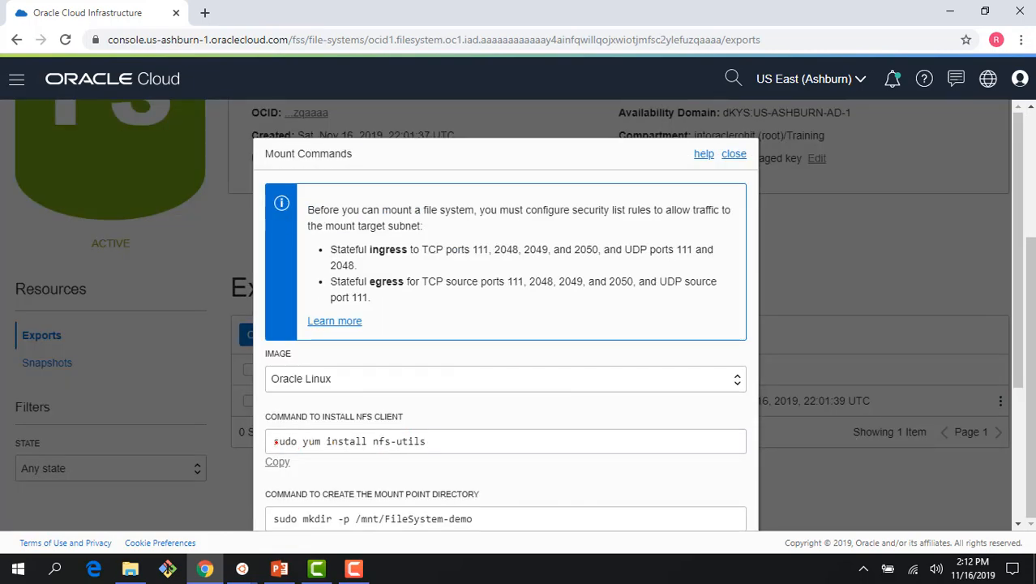
# Copy the NFS client install command and run sudo yum install nfs-utils in the FSS2 terminal
pyautogui.moveTo(275, 441); pyautogui.dragTo(434, 435)
pyautogui.hotkey('ctrl', 'c')
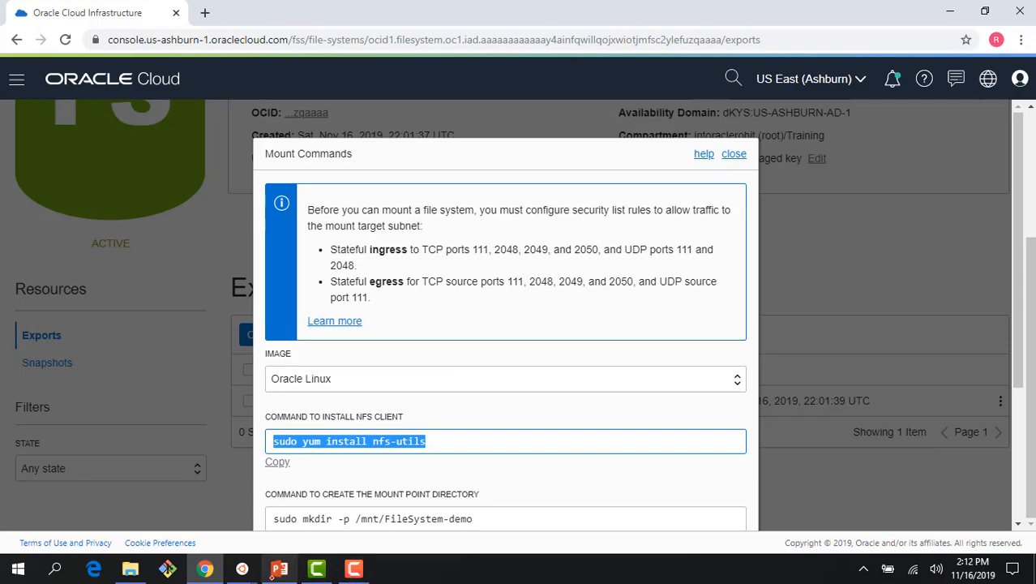
pyautogui.click(242, 568)
pyautogui.click(283, 530)
pyautogui.rightClick(321, 355)
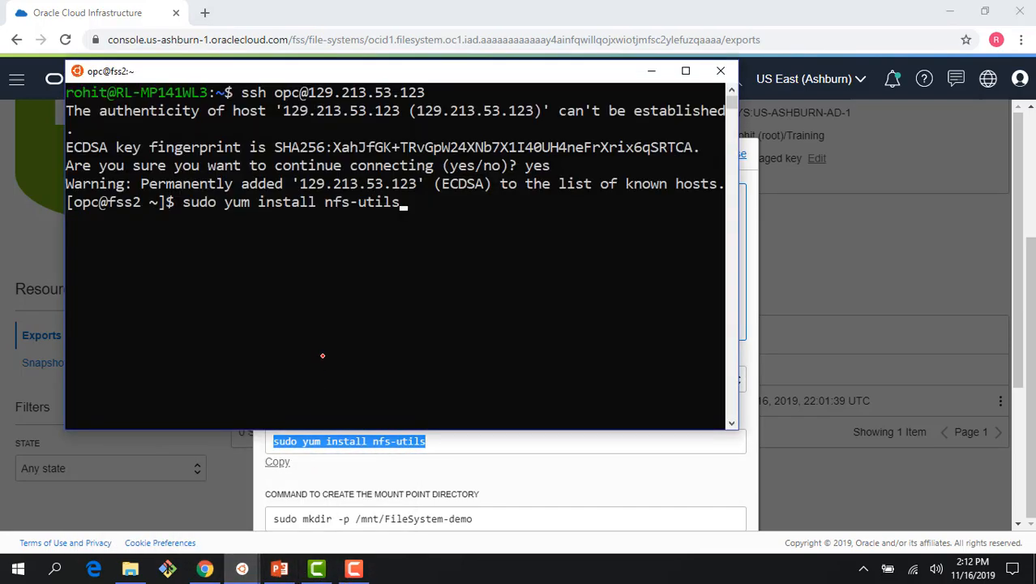
# Copy the mount point directory command and run sudo mkdir -p /mnt/FileSystem-demo on FSS2
pyautogui.click(545, 472)
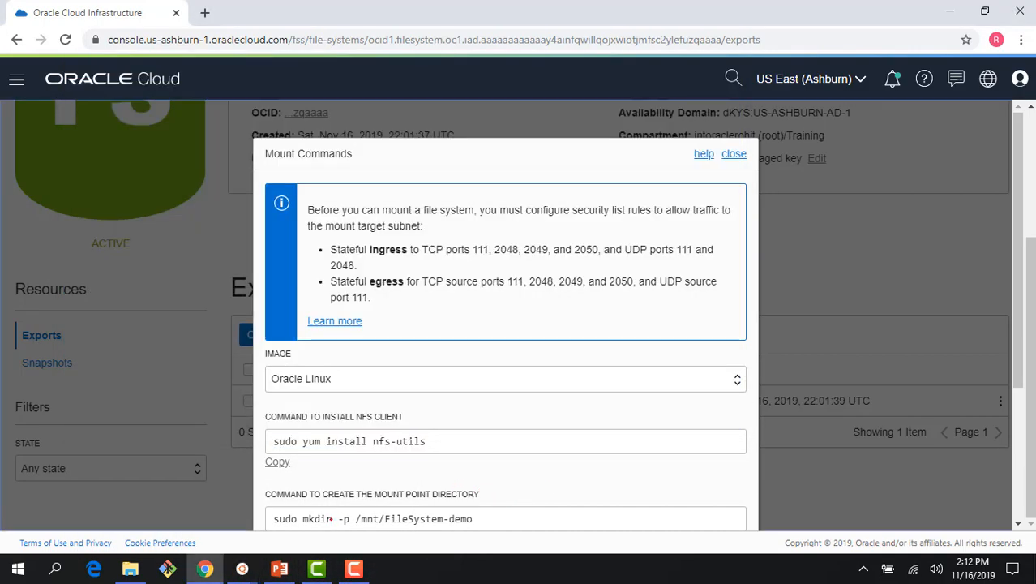
pyautogui.scroll(-1, 341, 511)
pyautogui.click(277, 462)
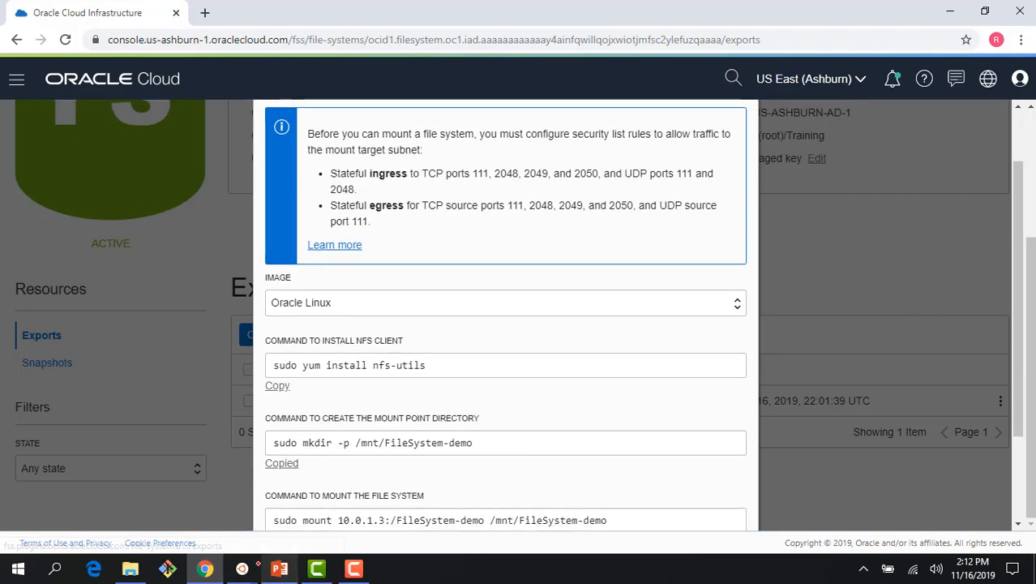
pyautogui.click(241, 568)
pyautogui.click(283, 531)
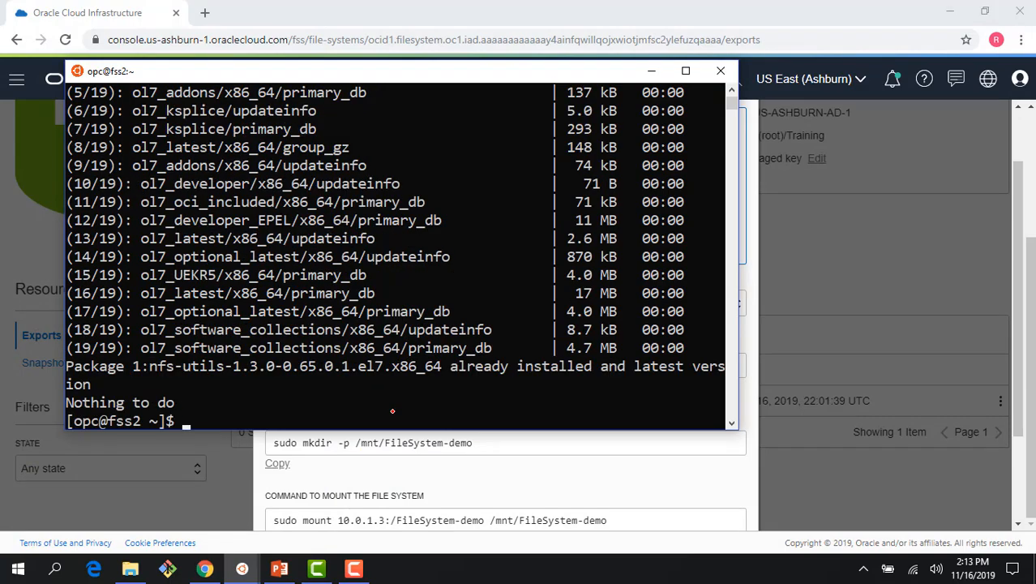
pyautogui.rightClick(392, 410)
pyautogui.press('Return')
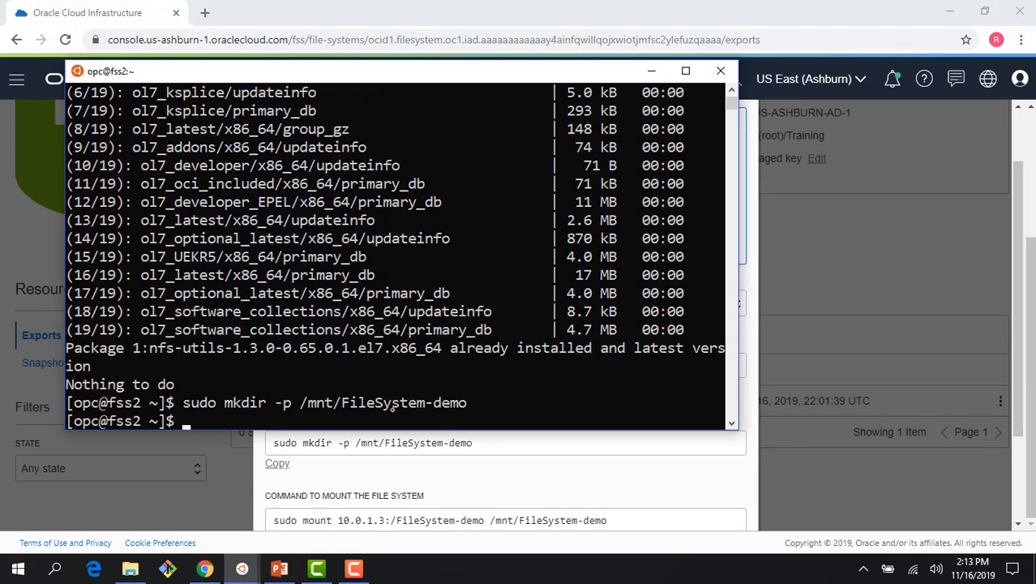
# Copy the mount command and run sudo mount 10.0.1.3:/FileSystem-demo /mnt/FileSystem-demo on FSS2
pyautogui.click(388, 480)
pyautogui.scroll(-2, 321, 449)
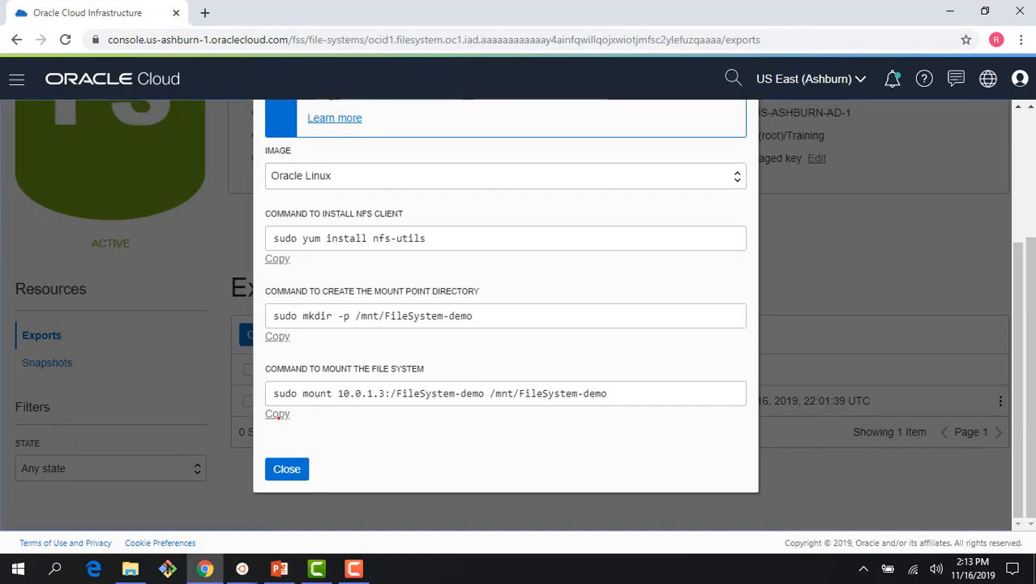
pyautogui.click(277, 414)
pyautogui.click(242, 568)
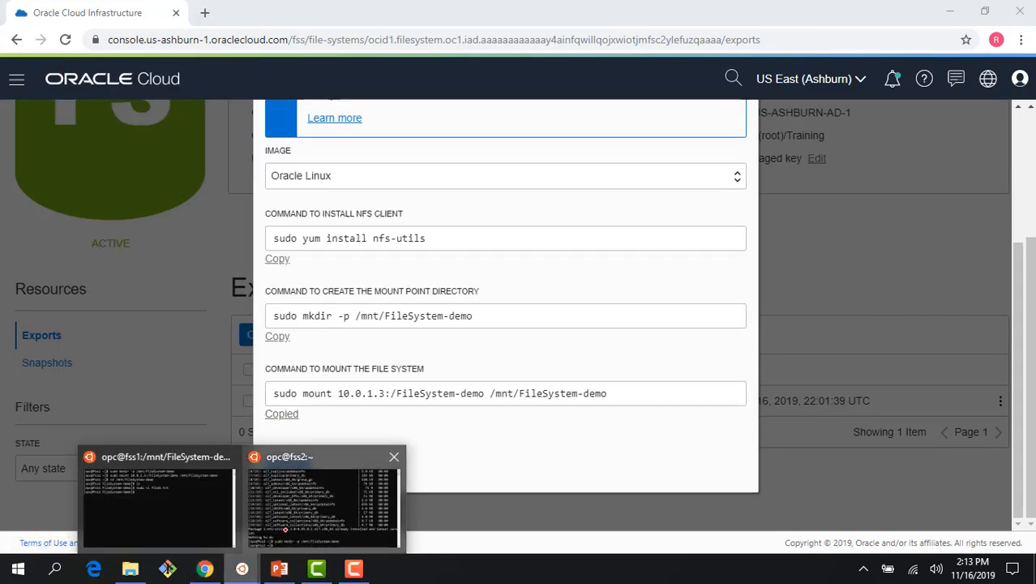
pyautogui.click(285, 530)
pyautogui.rightClick(345, 421)
pyautogui.press('Return')
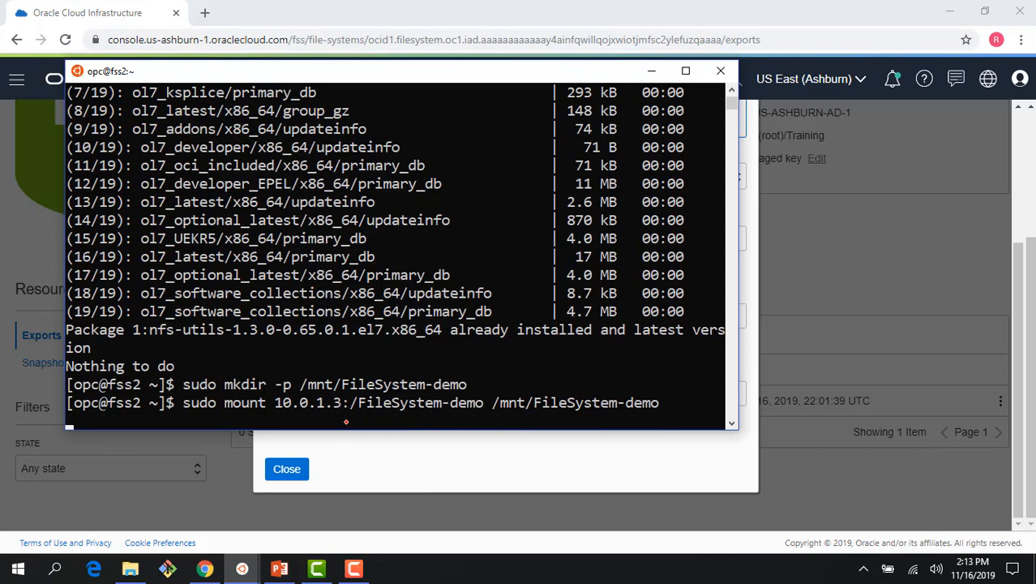
# Change to the /mnt/FileSystem-demo directory on FSS2 and list its contents with ls
pyautogui.write('cd')
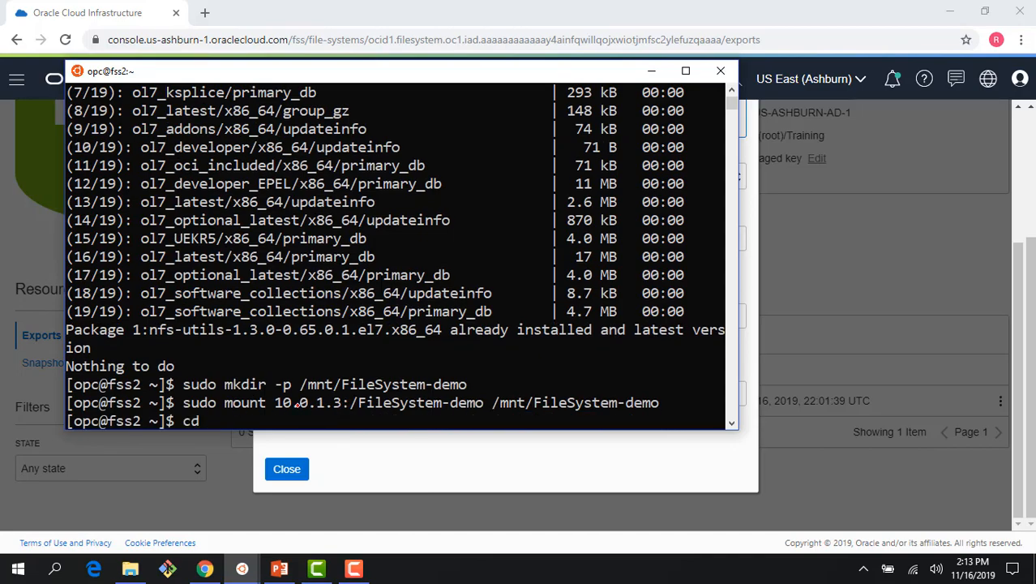
pyautogui.moveTo(300, 384); pyautogui.dragTo(466, 384)
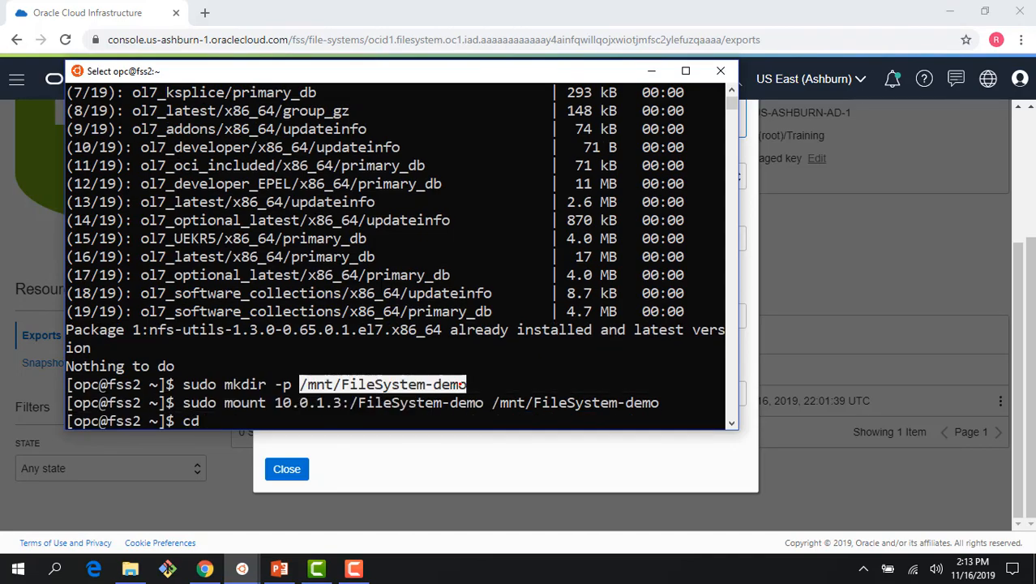
pyautogui.rightClick(467, 384)
pyautogui.rightClick(357, 410)
pyautogui.press('Return')
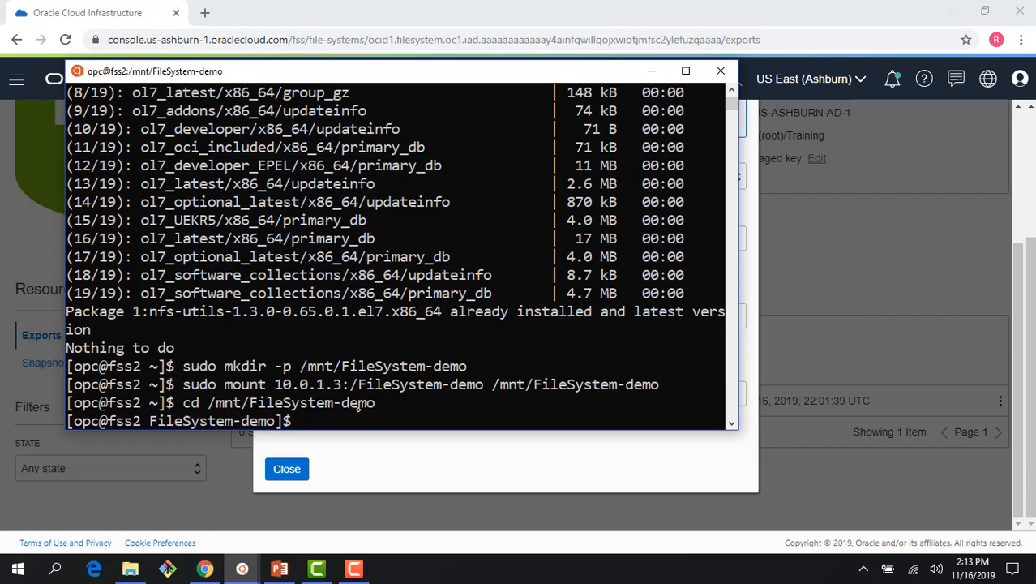
pyautogui.write('ls')
pyautogui.press('Return')
# Display the contents of file1.txt on FSS2 with cat
pyautogui.write('c')
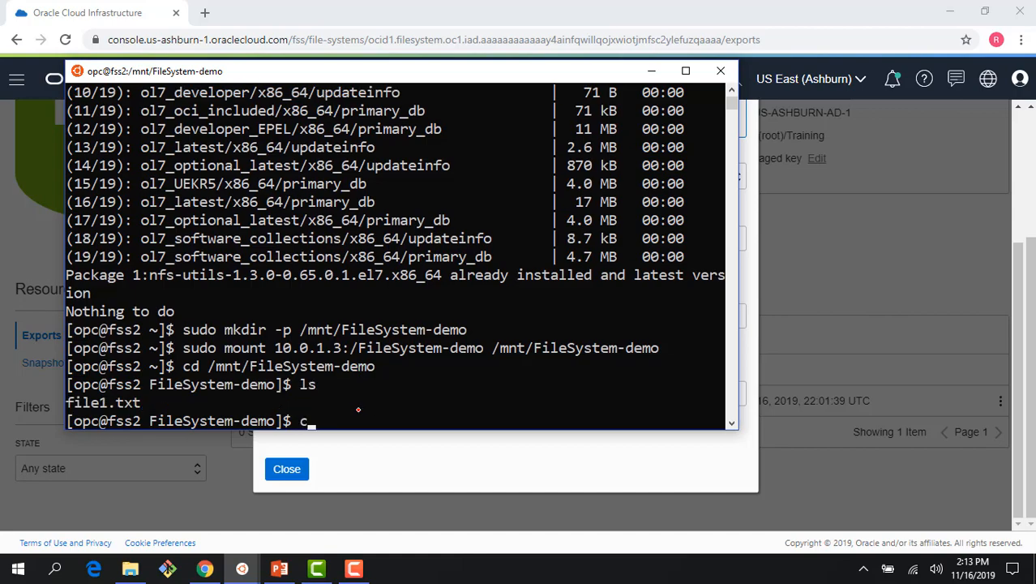
pyautogui.write('at file..txt')
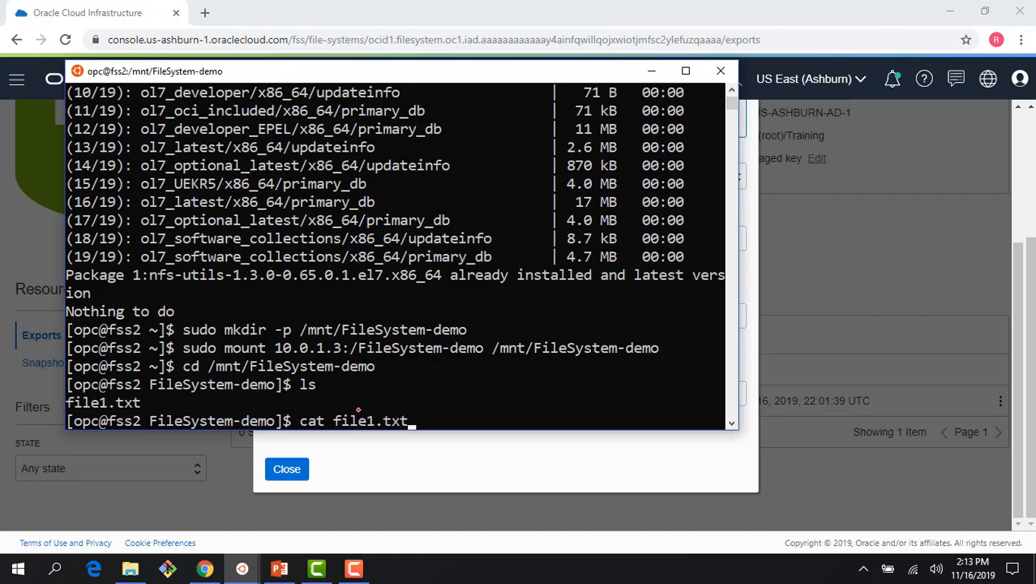
pyautogui.press('Return')
# Open file1.txt with sudo vi on FSS2 and add the second line "I am from FSS2"
pyautogui.write('sudo ')
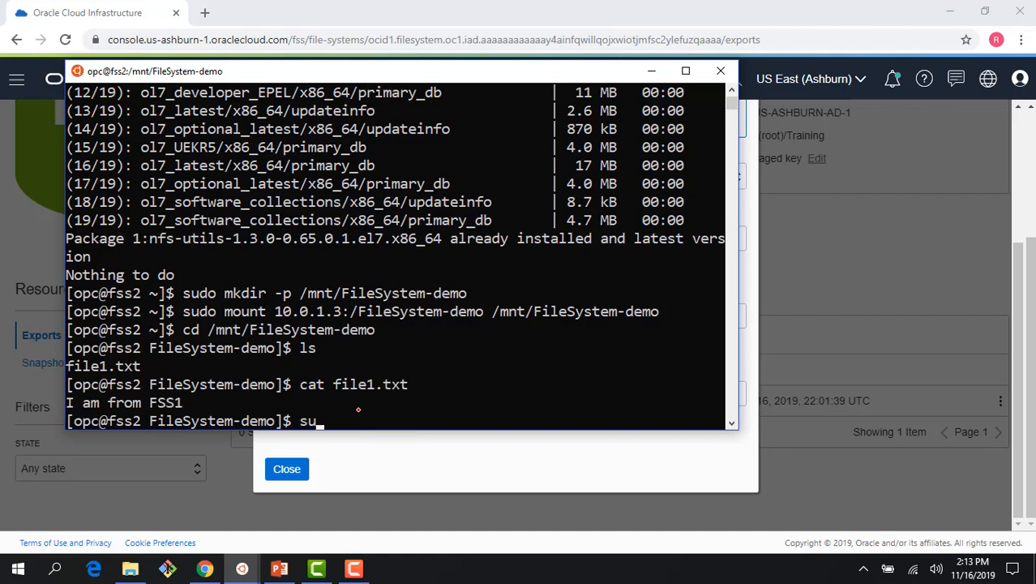
pyautogui.write('vi file1.txt')
pyautogui.press('Return')
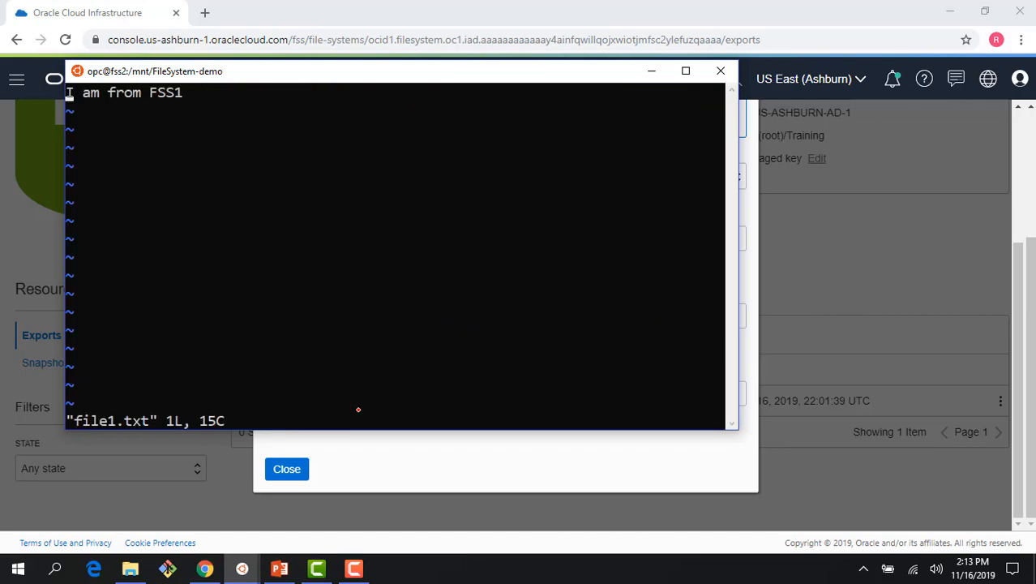
pyautogui.press('i')
pyautogui.press('Right')
pyautogui.press('Right')
pyautogui.press('Right')
pyautogui.press('Right')
pyautogui.press('Right')
pyautogui.press('Right')
pyautogui.press('Right')
pyautogui.press('Right')
pyautogui.press('Right')
pyautogui.press('Right')
pyautogui.press('Right')
pyautogui.press('Right')
pyautogui.press('Right')
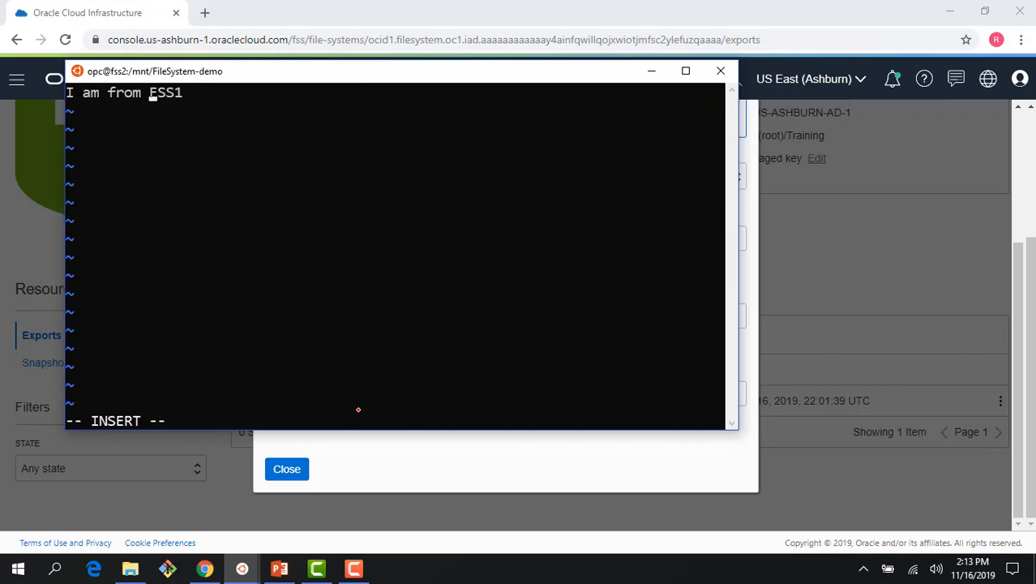
pyautogui.press('Return')
pyautogui.press('Up')
pyautogui.press('Right')
pyautogui.press('Right')
pyautogui.press('Right')
pyautogui.press('Right')
pyautogui.press('Right')
pyautogui.press('Right')
pyautogui.press('Right')
pyautogui.press('Right')
pyautogui.press('Right')
pyautogui.press('Right')
pyautogui.press('Right')
pyautogui.press('Right')
pyautogui.write('1')
pyautogui.press('Return')
pyautogui.write('I am from FSS')
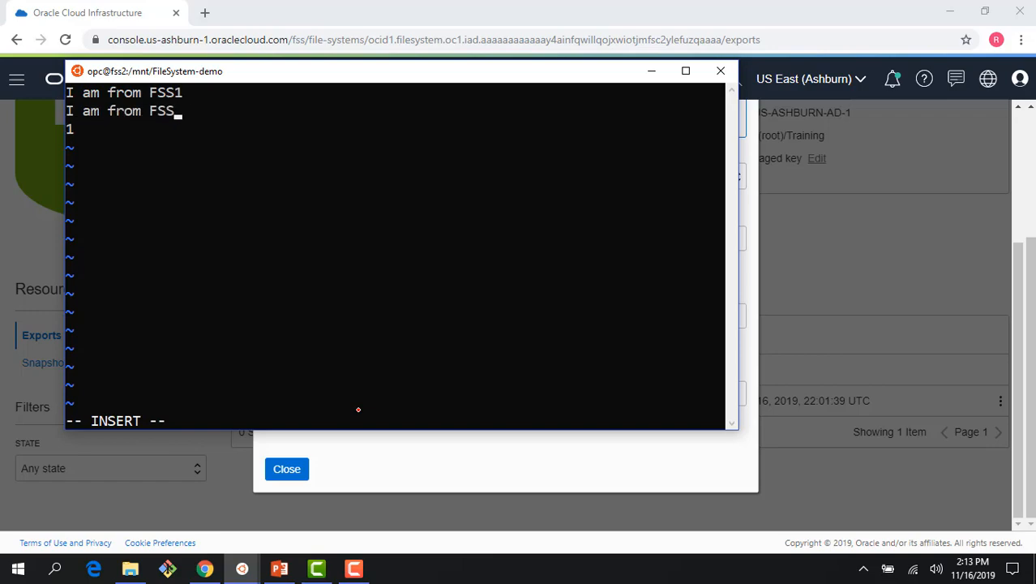
pyautogui.write('1')
pyautogui.press('Down')
pyautogui.press('Up')
pyautogui.press('BackSpace')
pyautogui.write('2')
pyautogui.press('Down')
pyautogui.press('BackSpace')
# Save the edited file1.txt and quit vi with :wq!
pyautogui.press('Escape')
pyautogui.write(':wq!')
pyautogui.press('Return')
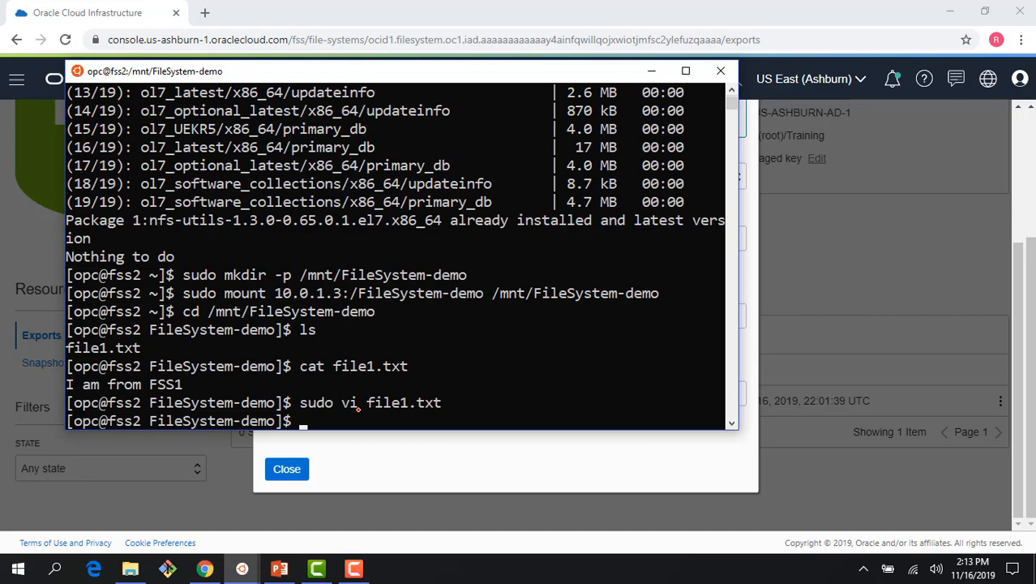
# Switch to the FSS1 terminal and display the contents of file1.txt with cat
pyautogui.moveTo(242, 568)
pyautogui.click(208, 524)
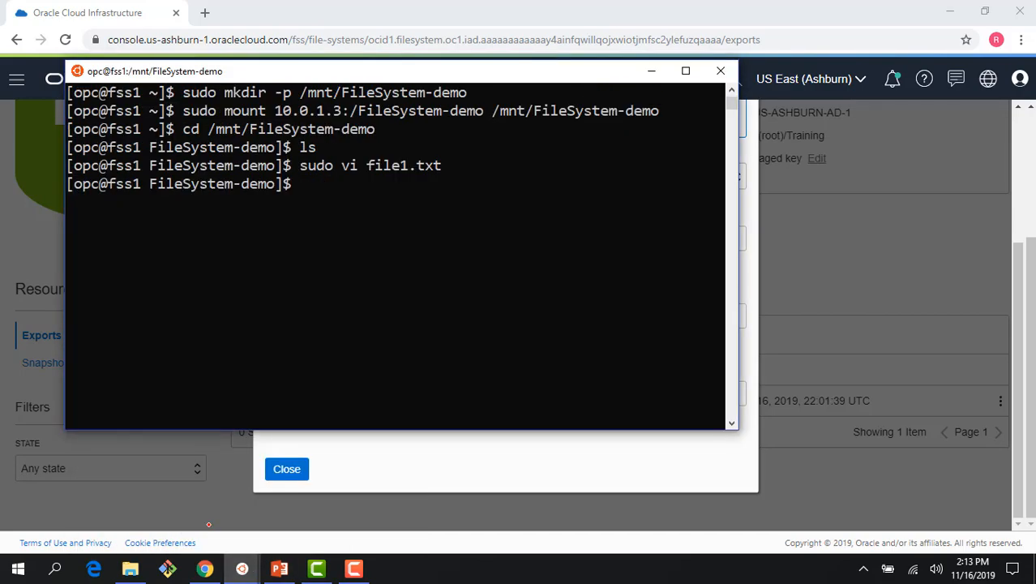
pyautogui.write('cat file1.txt')
pyautogui.press('Return')
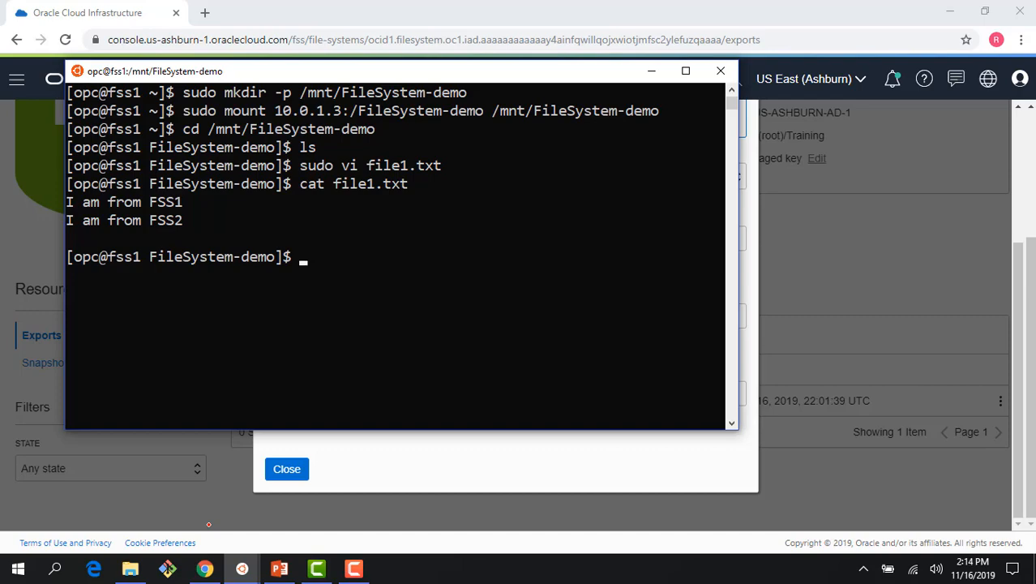
# Switch to PowerPoint, start the slide show at the Demo slide and advance its animations through the complete architecture diagram
pyautogui.click(279, 568)
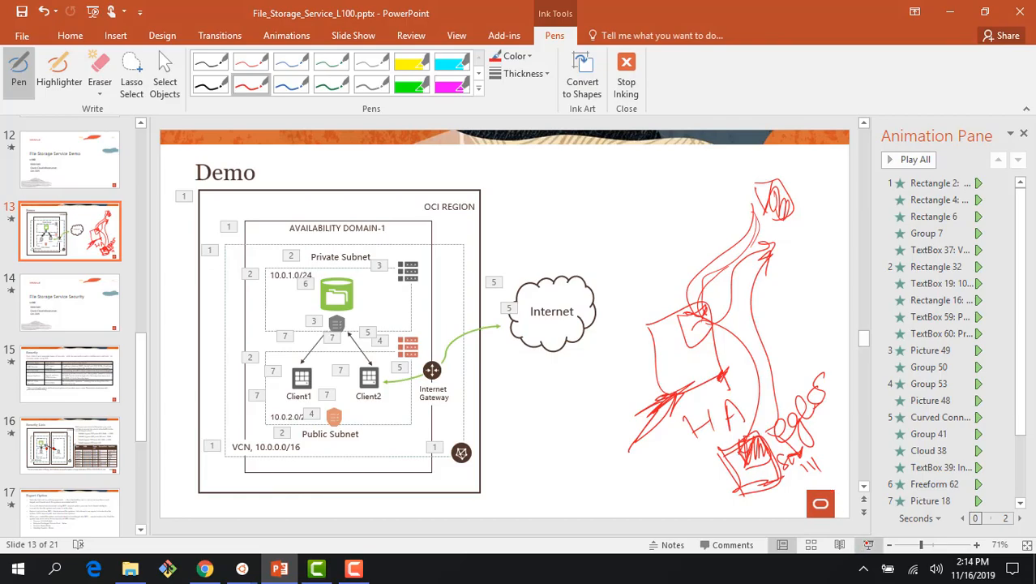
pyautogui.click(867, 543)
pyautogui.press('Right')
pyautogui.press('Right')
pyautogui.press('Right')
pyautogui.press('Right')
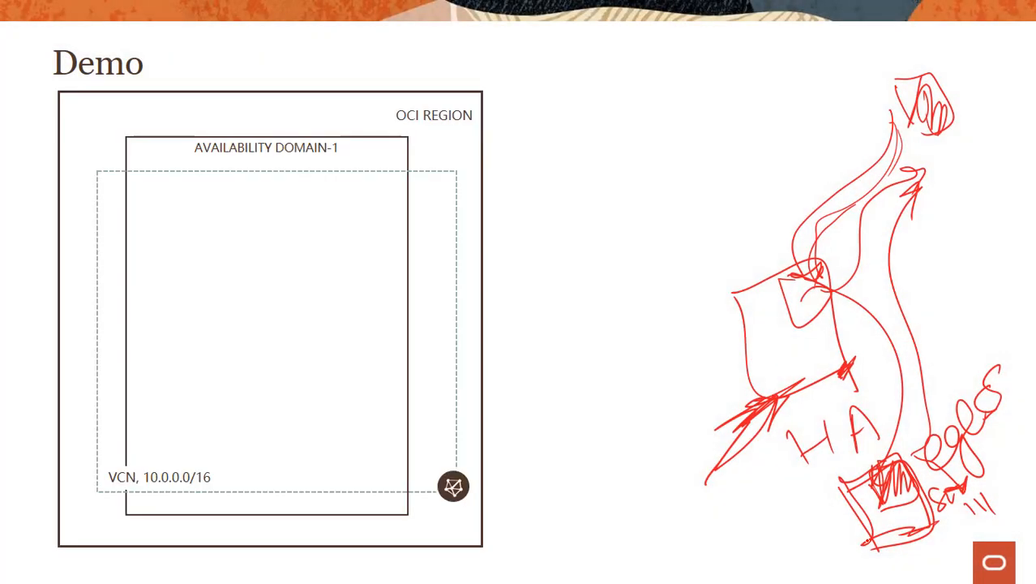
pyautogui.press('Right')
pyautogui.press('Right')
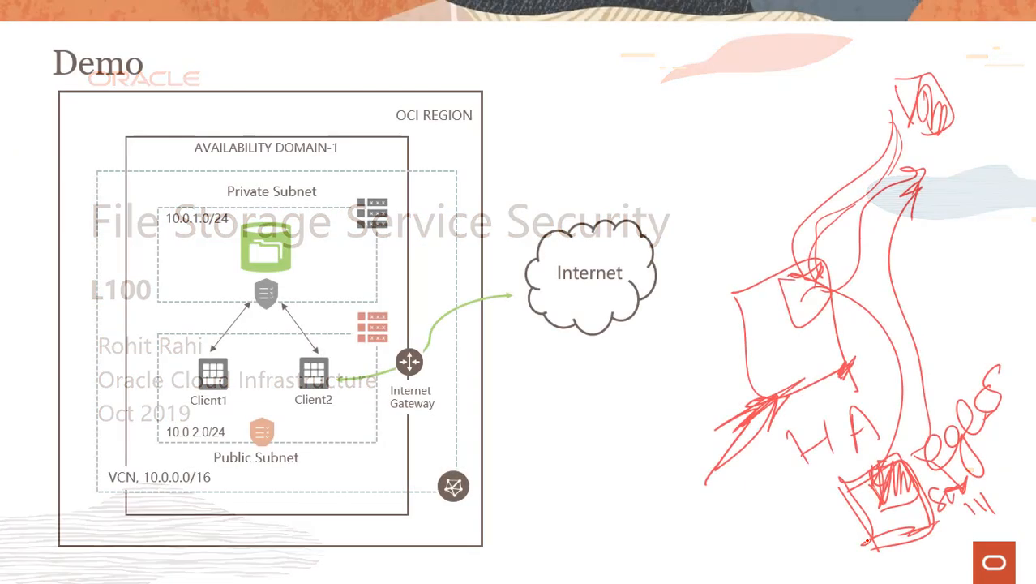
# Circle Client1 in the public subnet of the Demo diagram with the red pen
pyautogui.moveTo(180, 375)
pyautogui.mouseDown()
pyautogui.moveTo(219, 354)
pyautogui.moveTo(217, 422)
pyautogui.mouseUp()
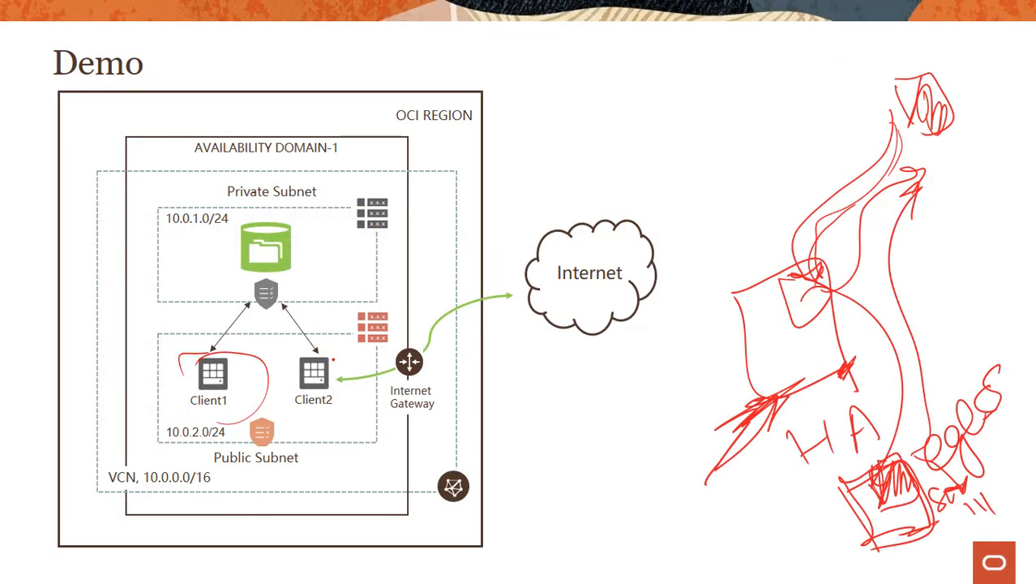